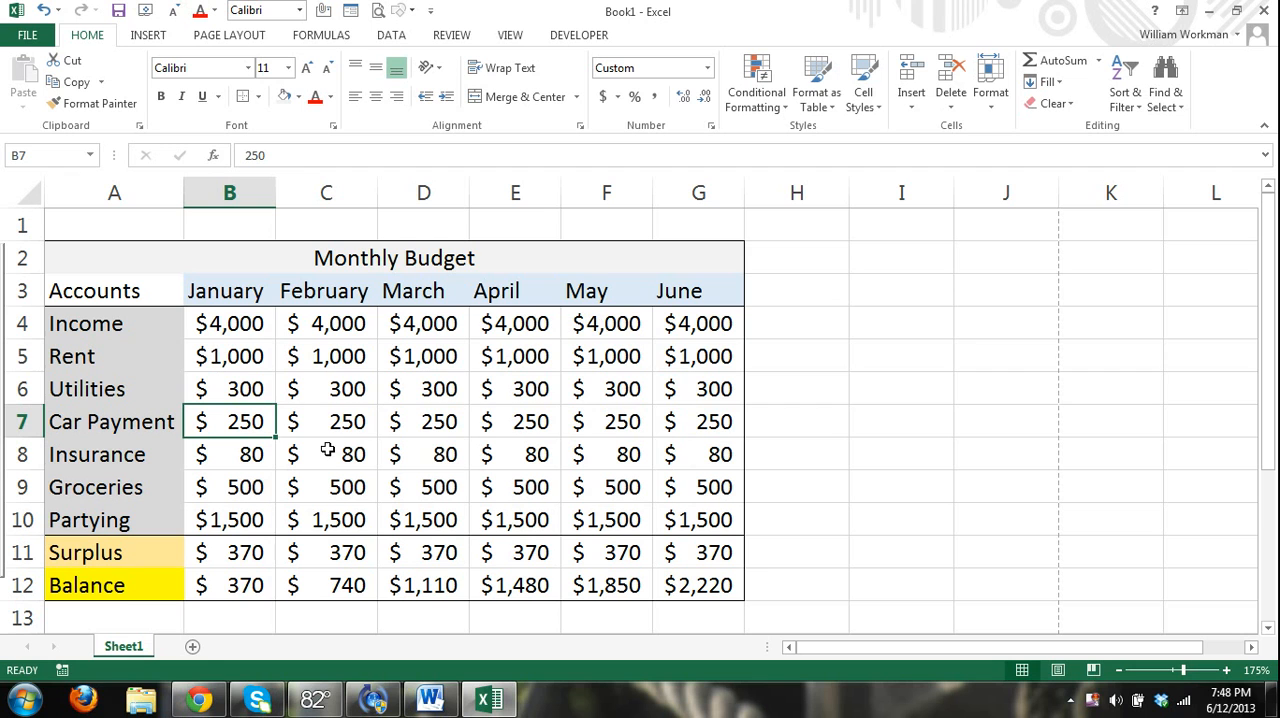
# Add a new blank worksheet to the workbook and return to Sheet1 with the monthly budget.
pyautogui.click(192, 647)
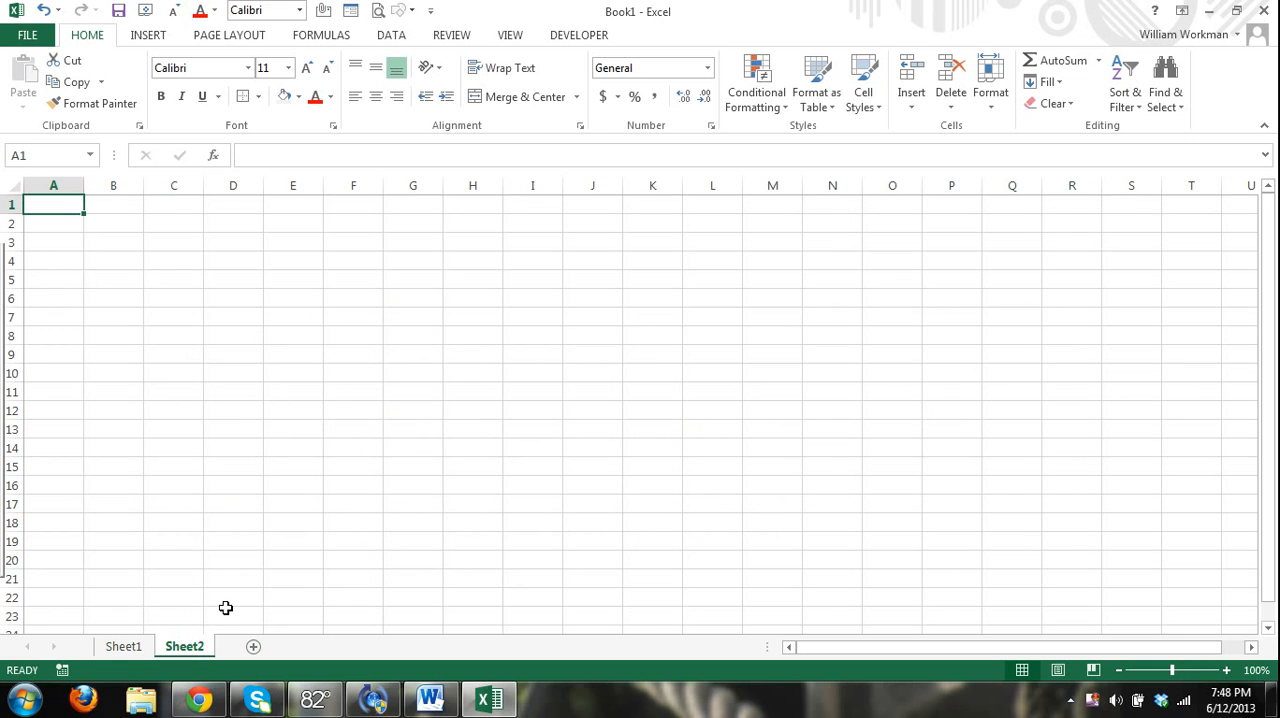
pyautogui.click(128, 649)
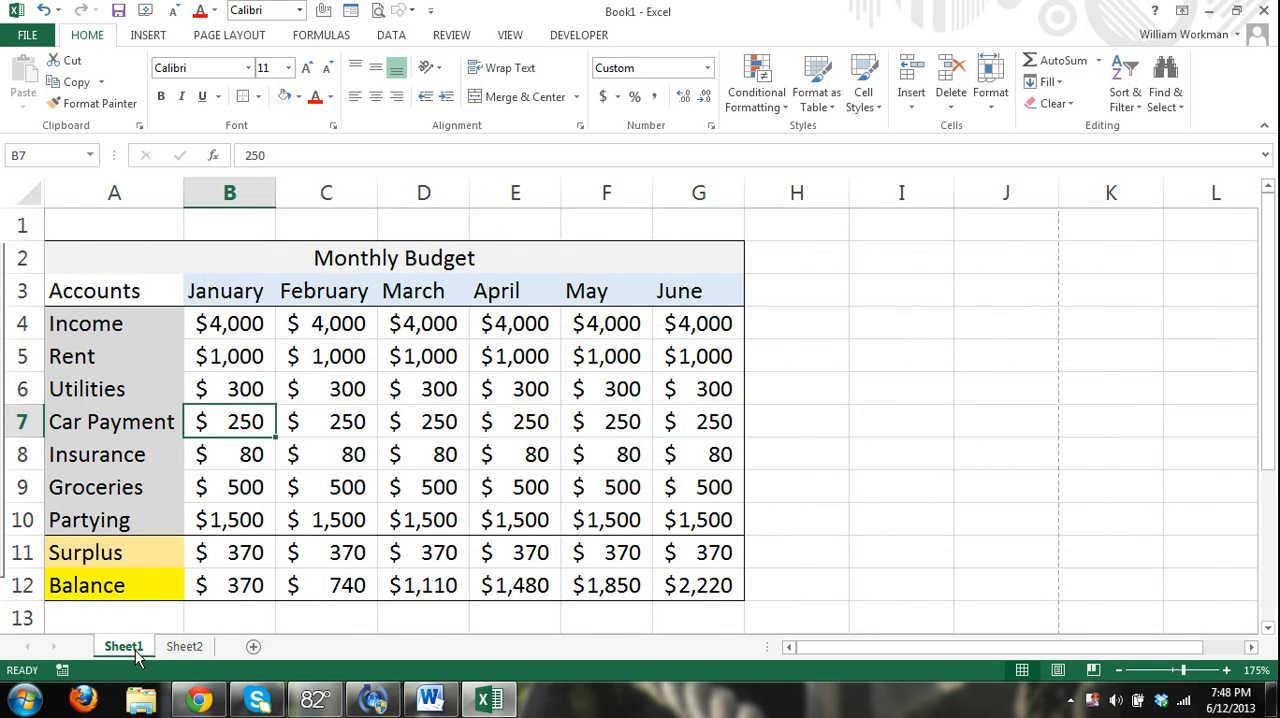
pyautogui.click(190, 648)
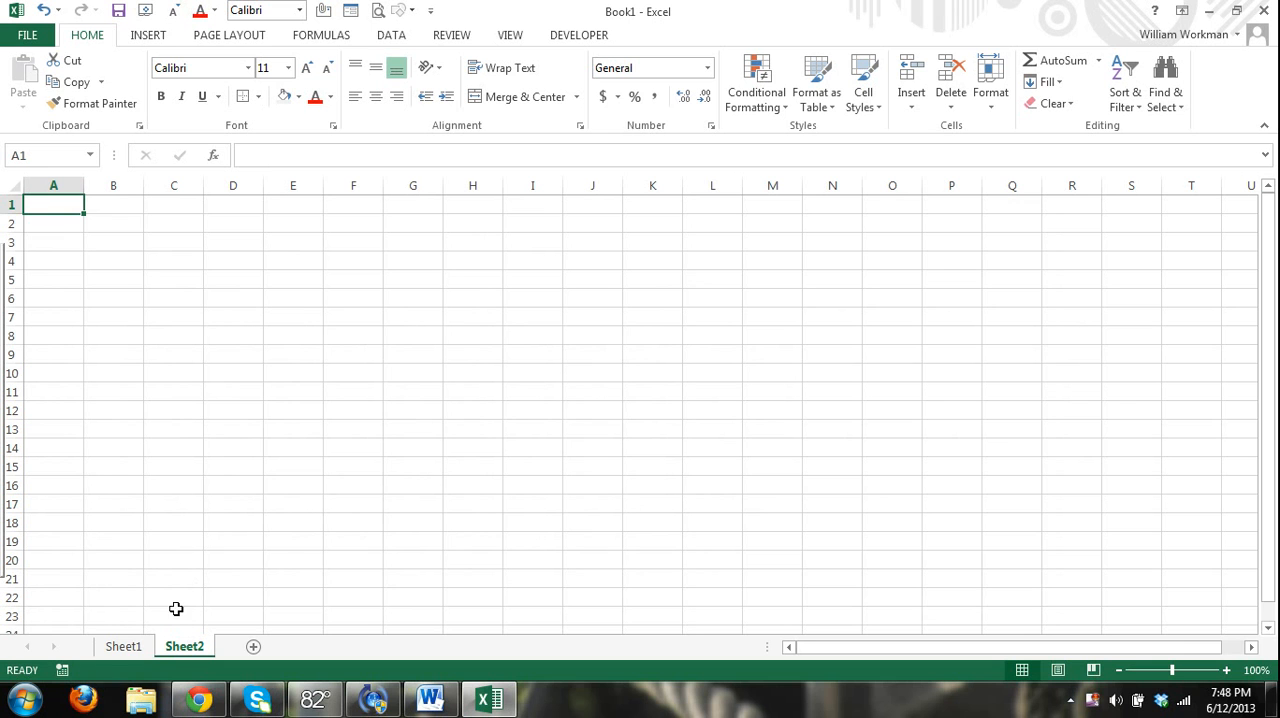
pyautogui.click(124, 647)
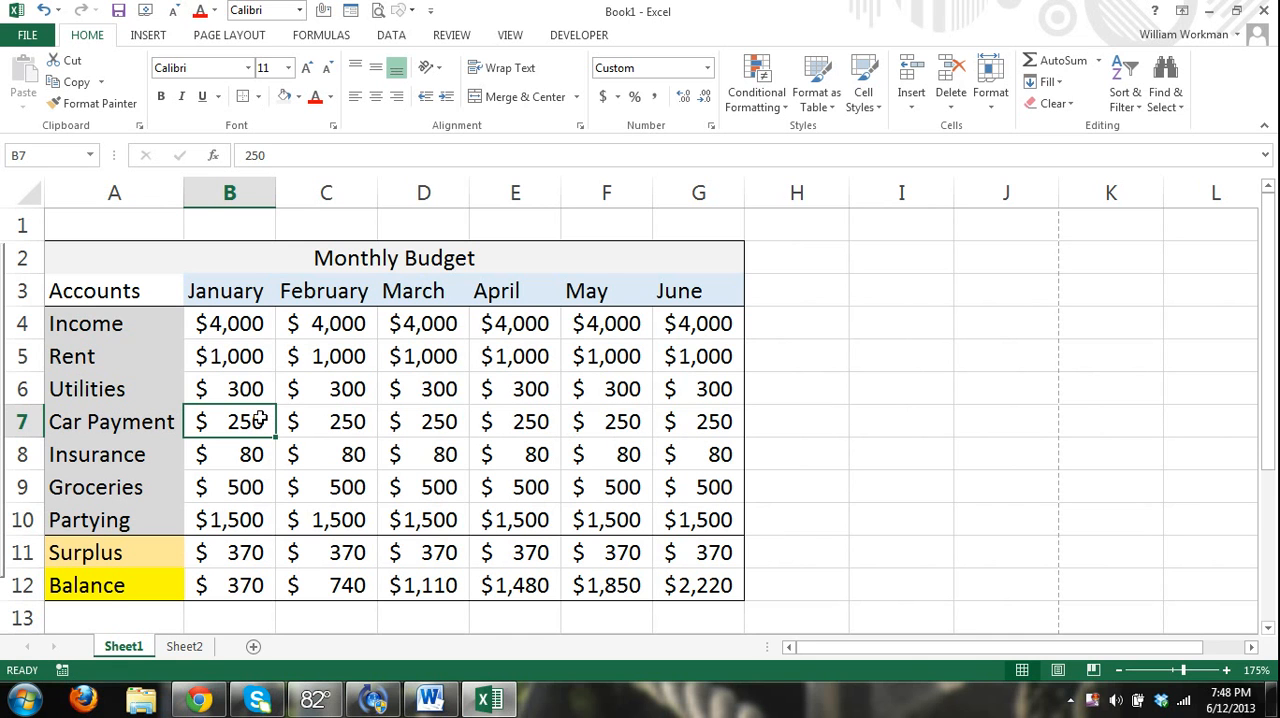
pyautogui.click(186, 648)
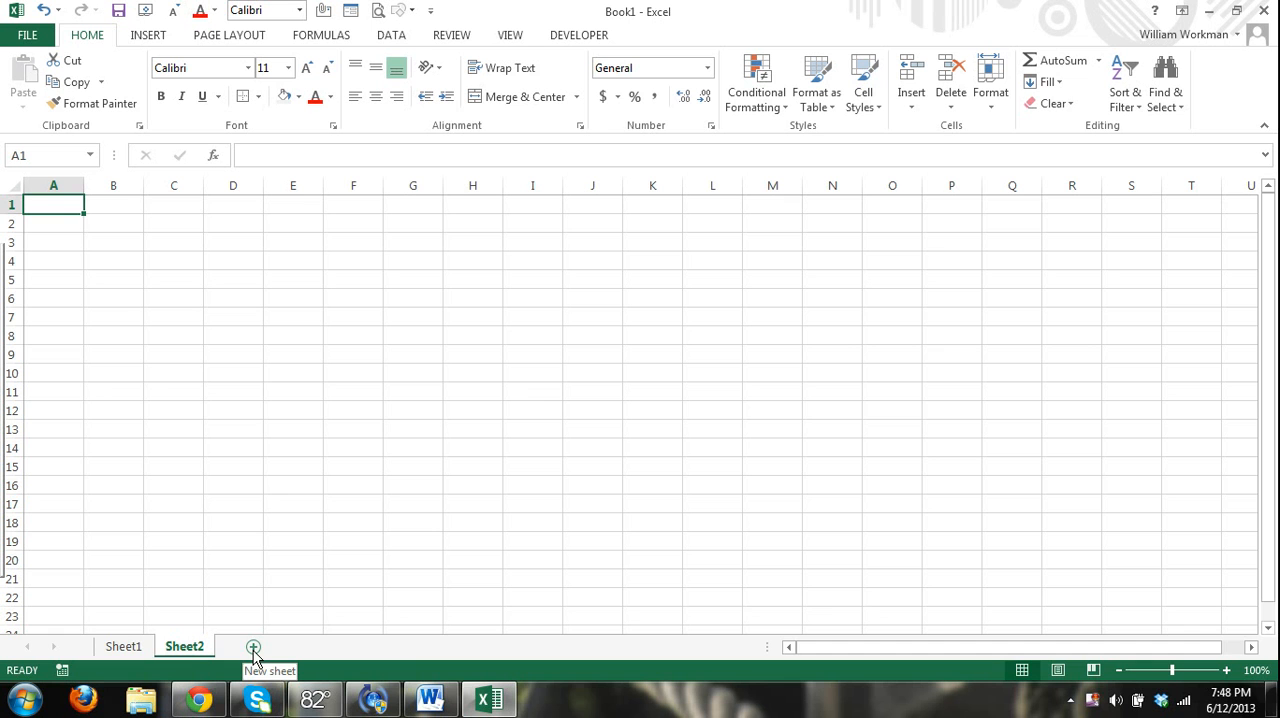
pyautogui.click(145, 650)
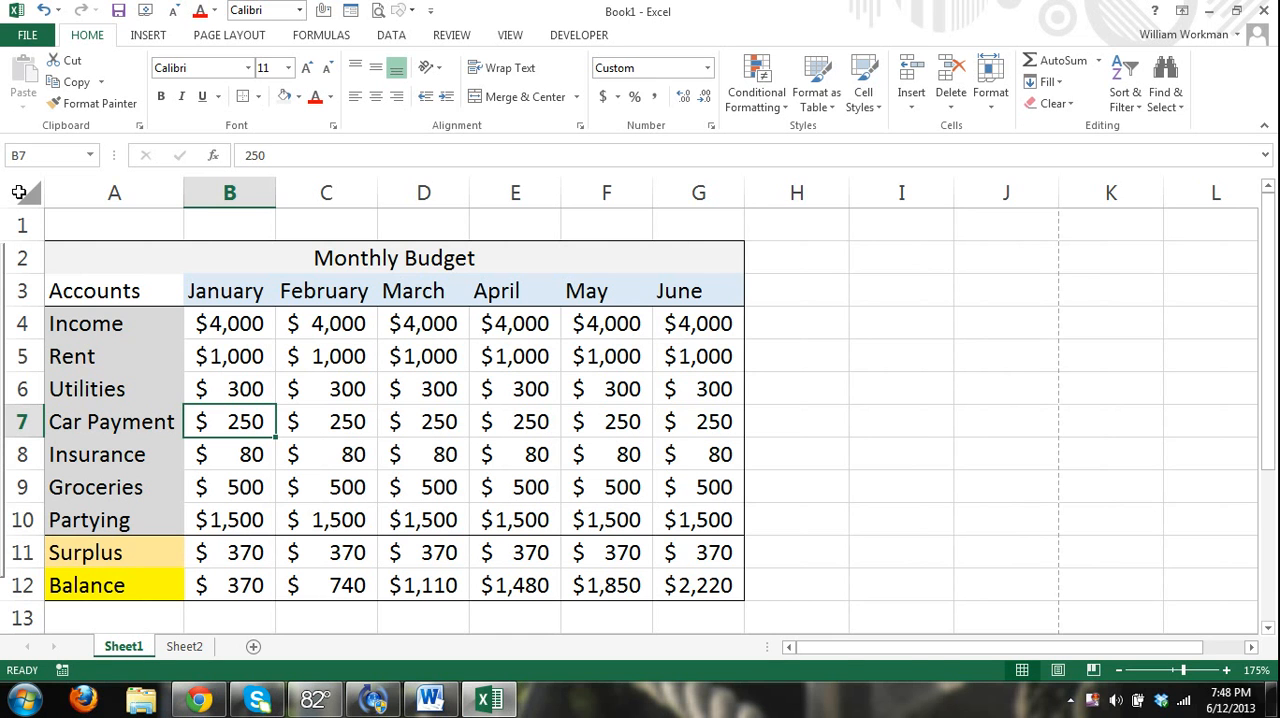
# Copy the entire contents of Sheet1 into Sheet2 starting at cell A1, and enlarge the pasted budget to 145%.
pyautogui.click(19, 192)
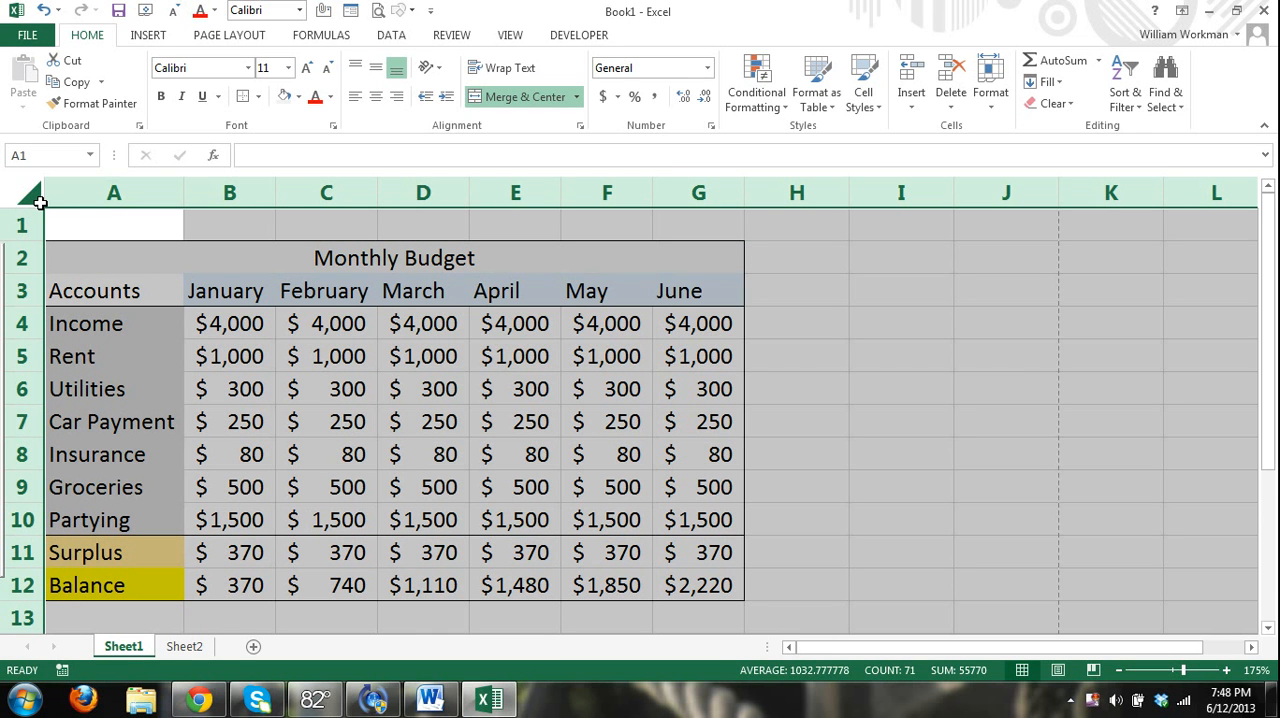
pyautogui.hotkey('ctrl', 'c')
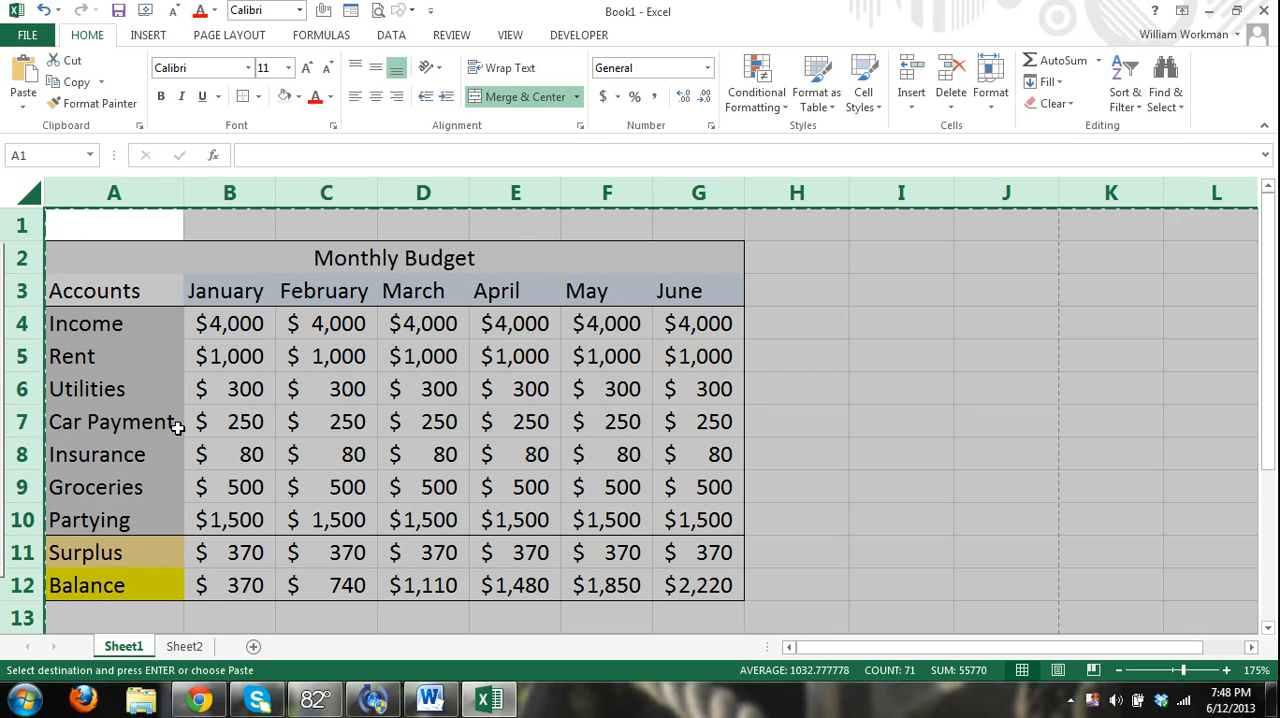
pyautogui.click(190, 647)
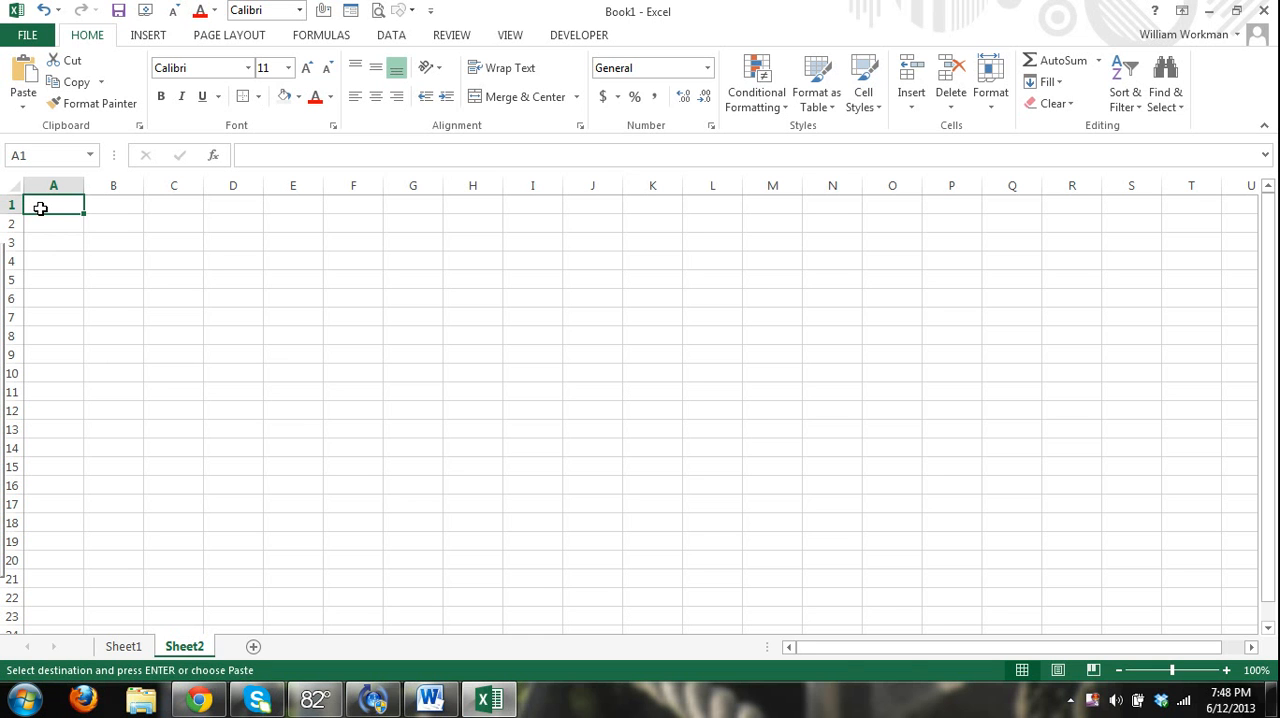
pyautogui.hotkey('ctrl', 'v')
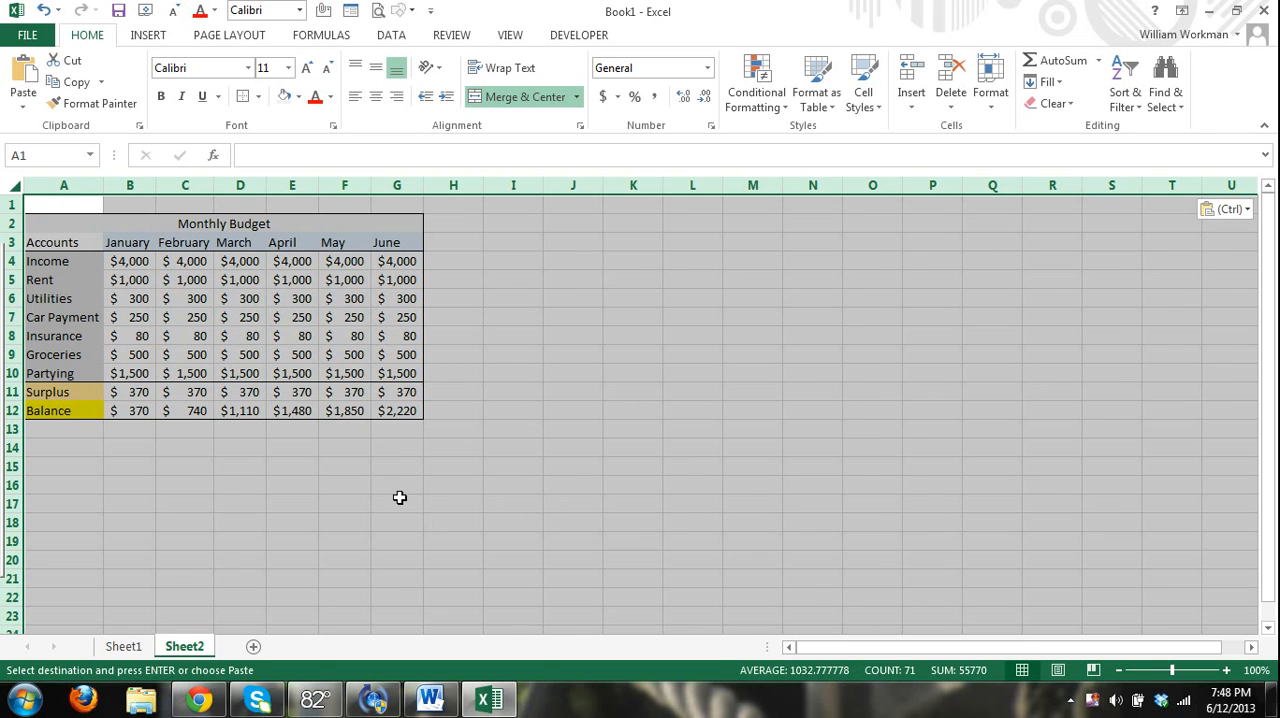
pyautogui.click(399, 497)
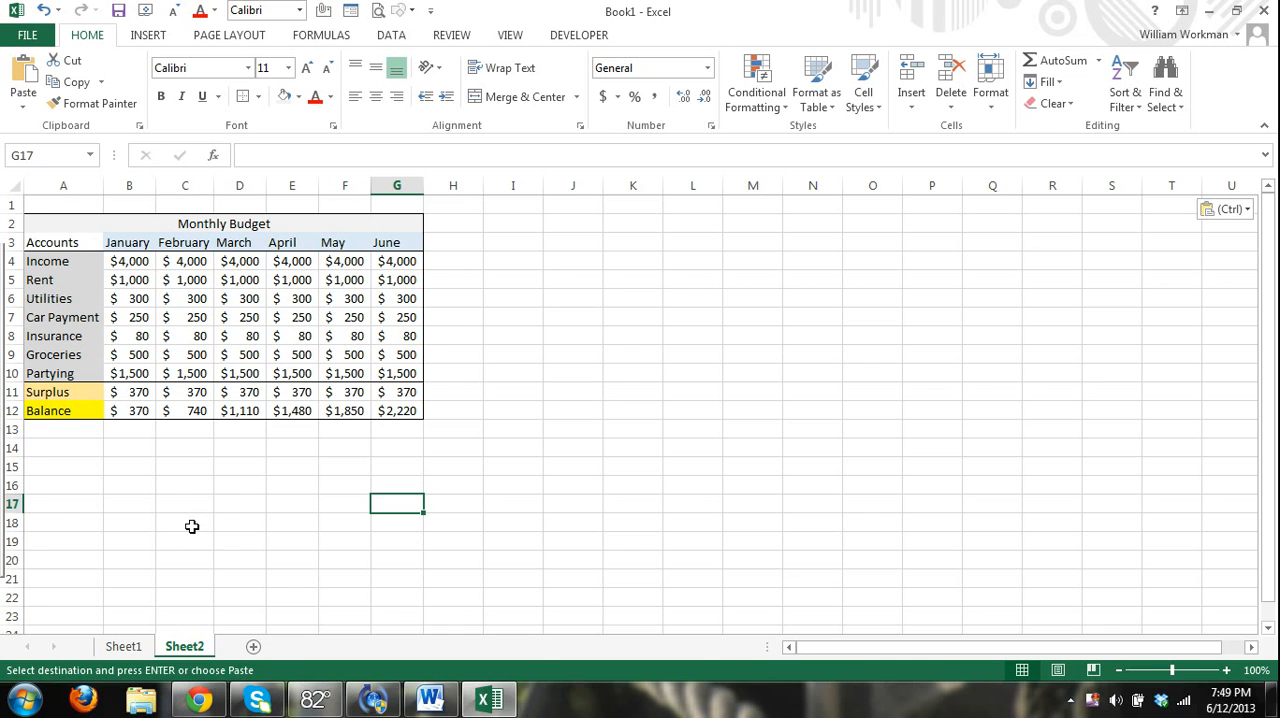
pyautogui.scroll(2, 185, 527)
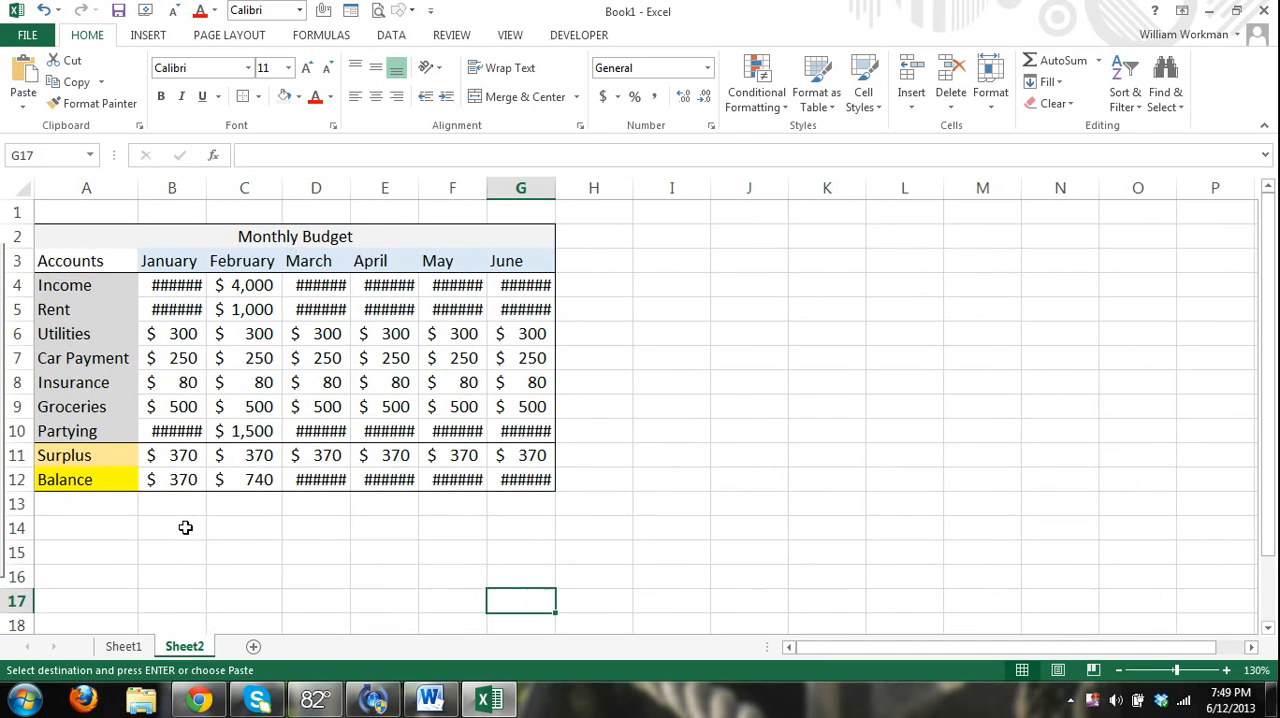
pyautogui.scroll(1, 184, 528)
pyautogui.scroll(1, 184, 528)
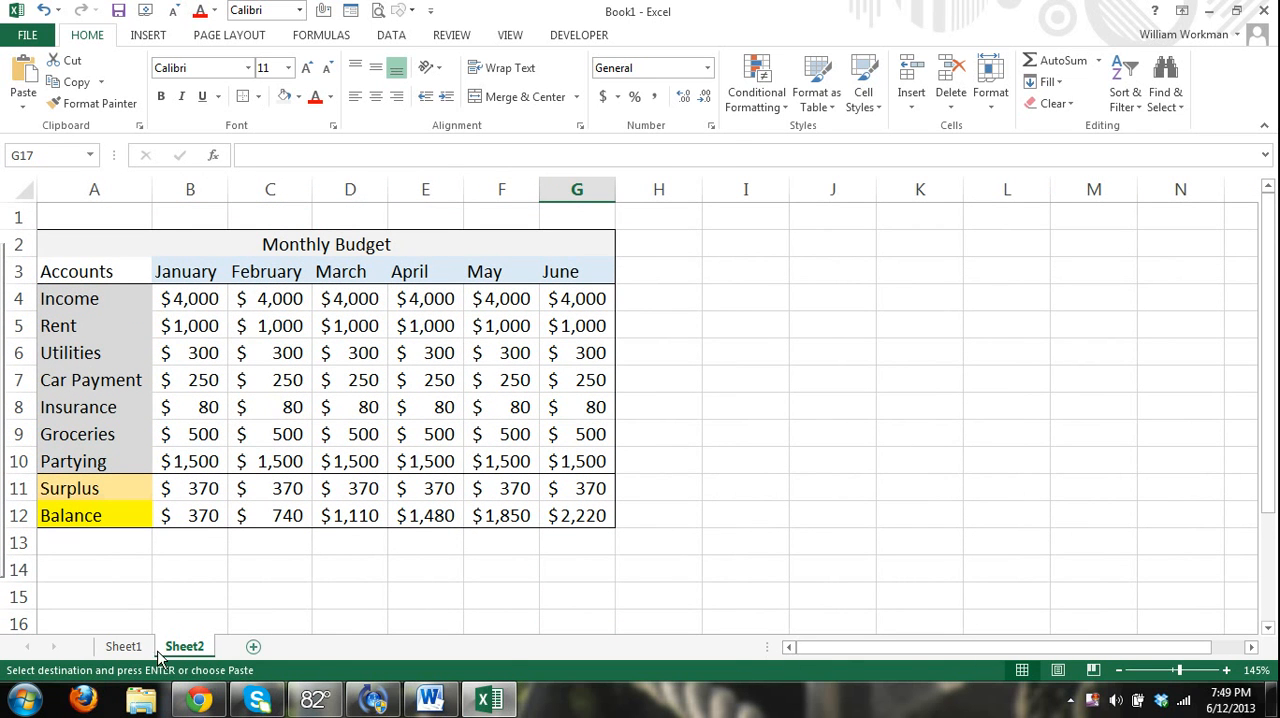
# Return to Sheet1, clear the whole-sheet selection and end the pending copy.
pyautogui.click(126, 646)
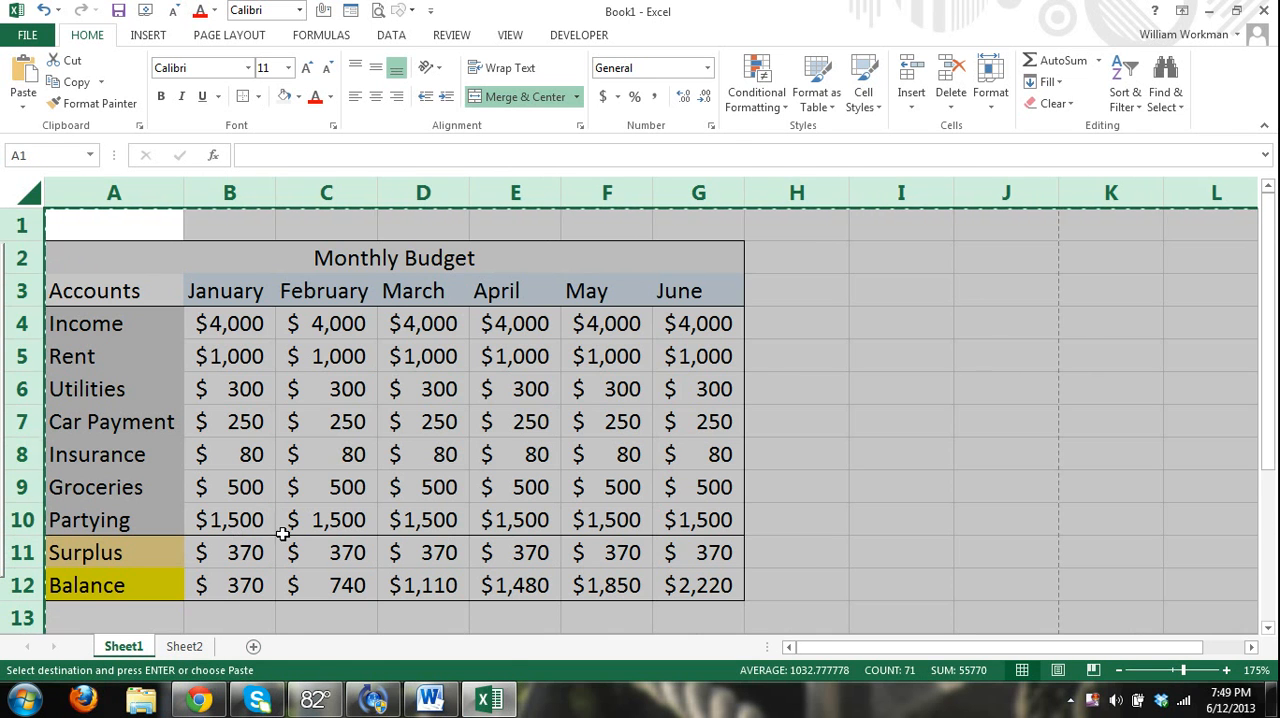
pyautogui.click(186, 647)
pyautogui.click(126, 647)
pyautogui.rightClick(126, 650)
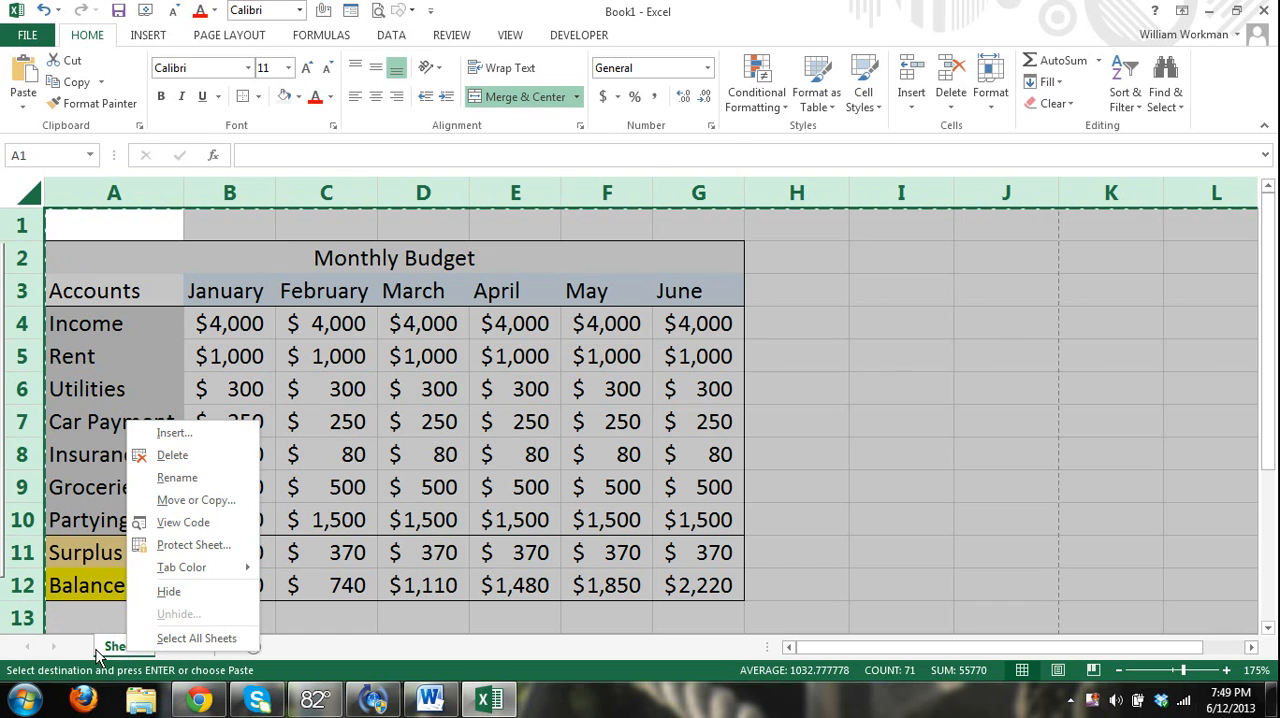
pyautogui.click(79, 650)
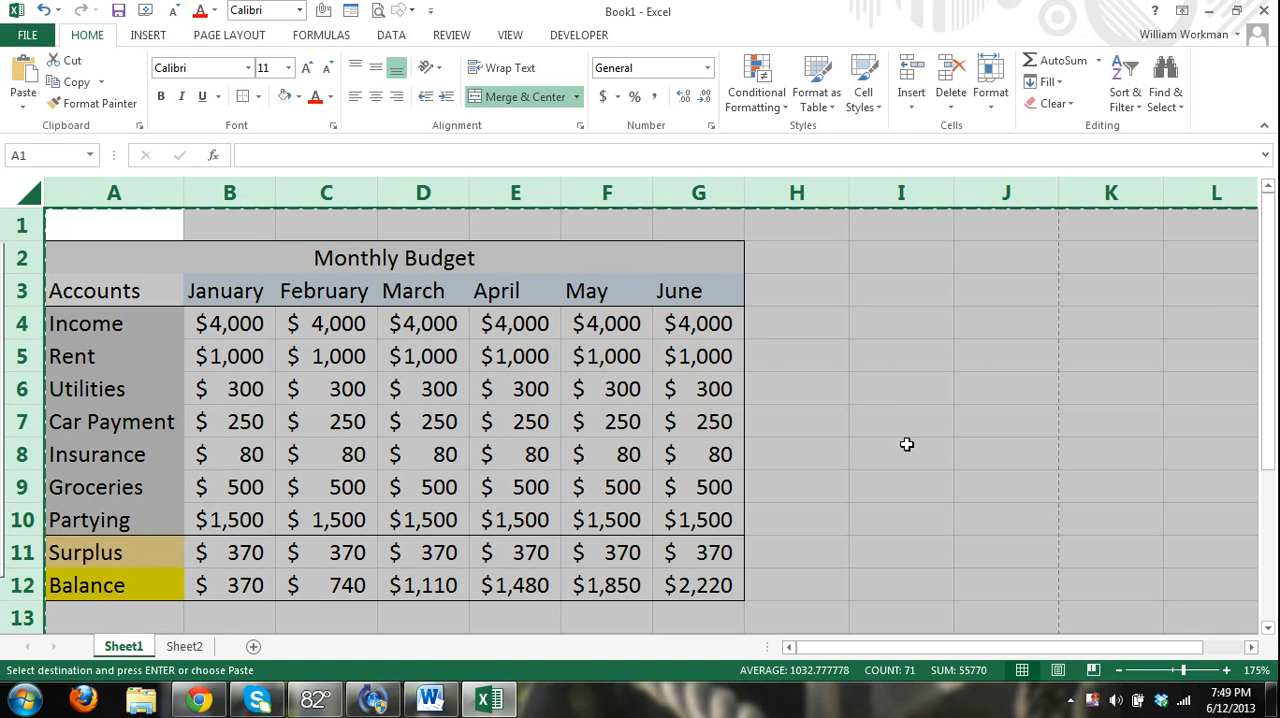
pyautogui.click(857, 429)
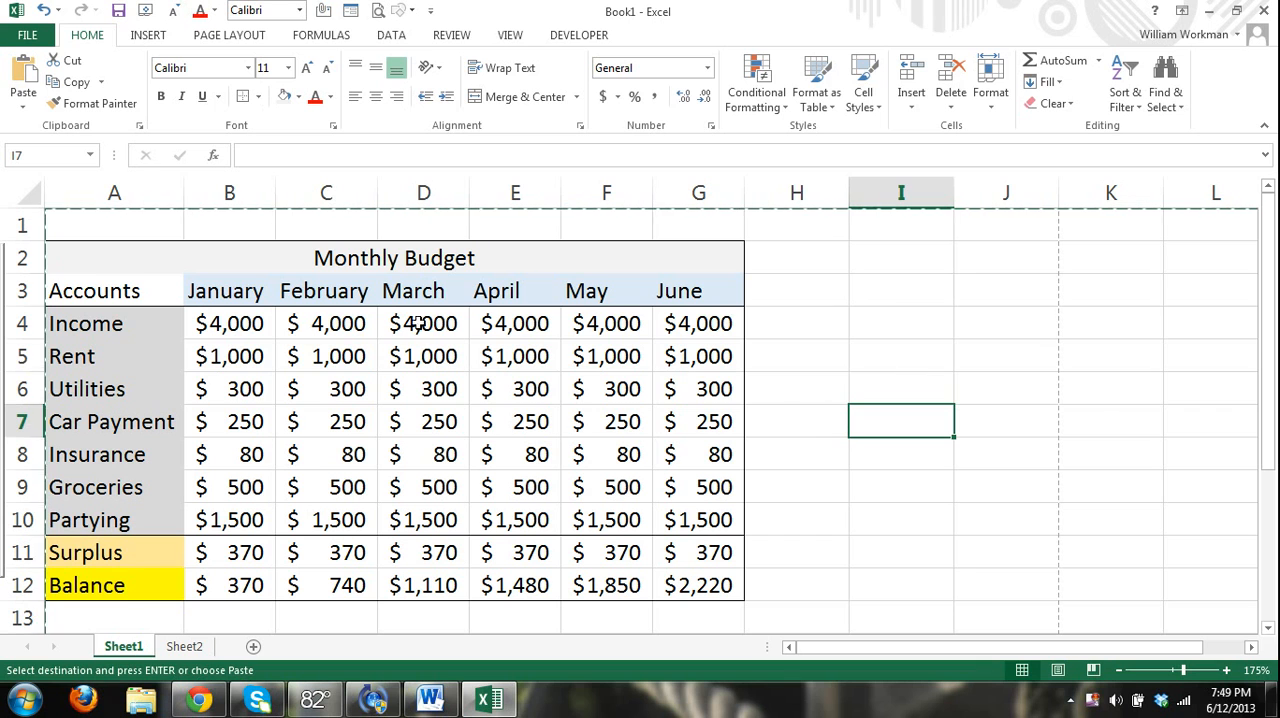
pyautogui.click(831, 360)
pyautogui.press('Escape')
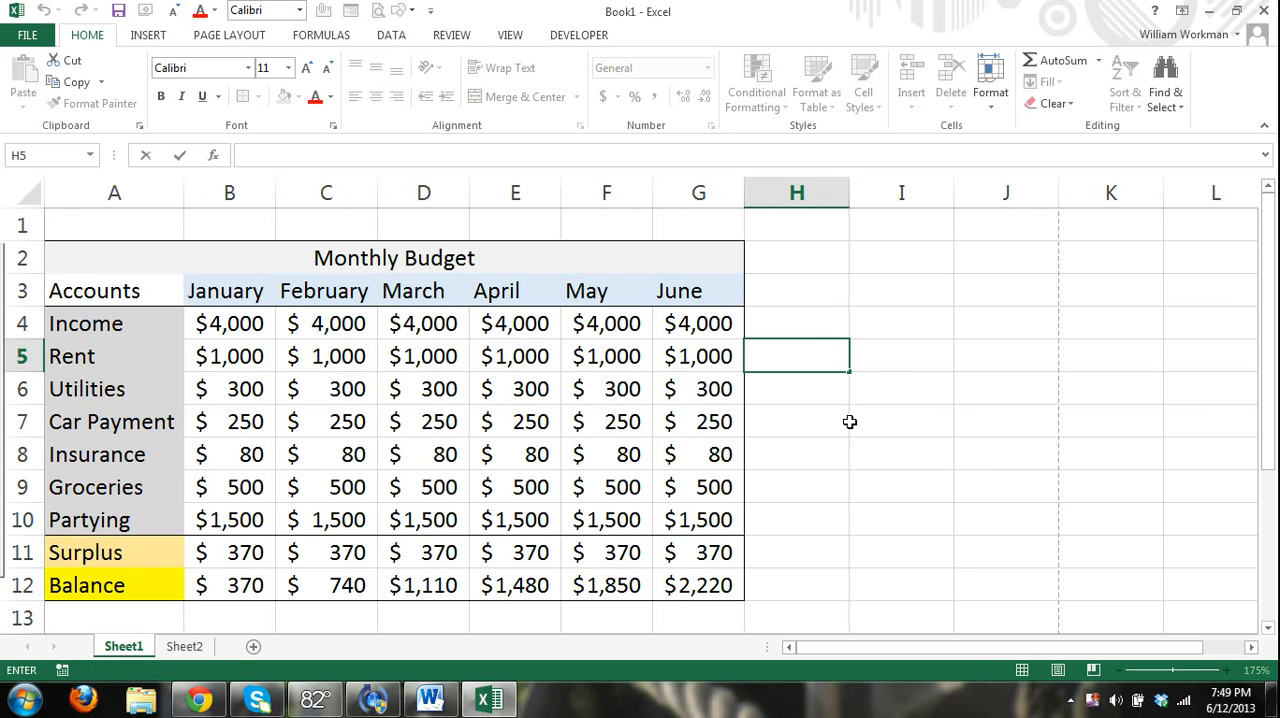
pyautogui.click(915, 444)
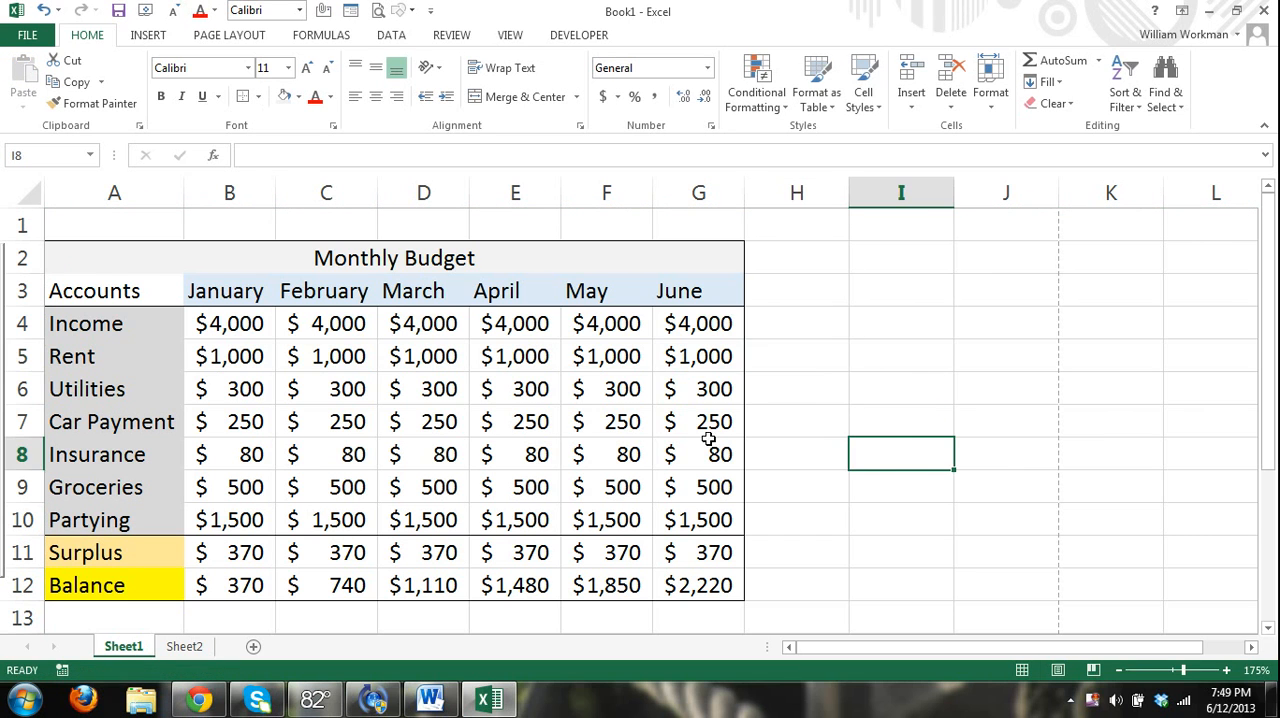
# Rename Sheet1 as "Estimated Budget".
pyautogui.rightClick(137, 652)
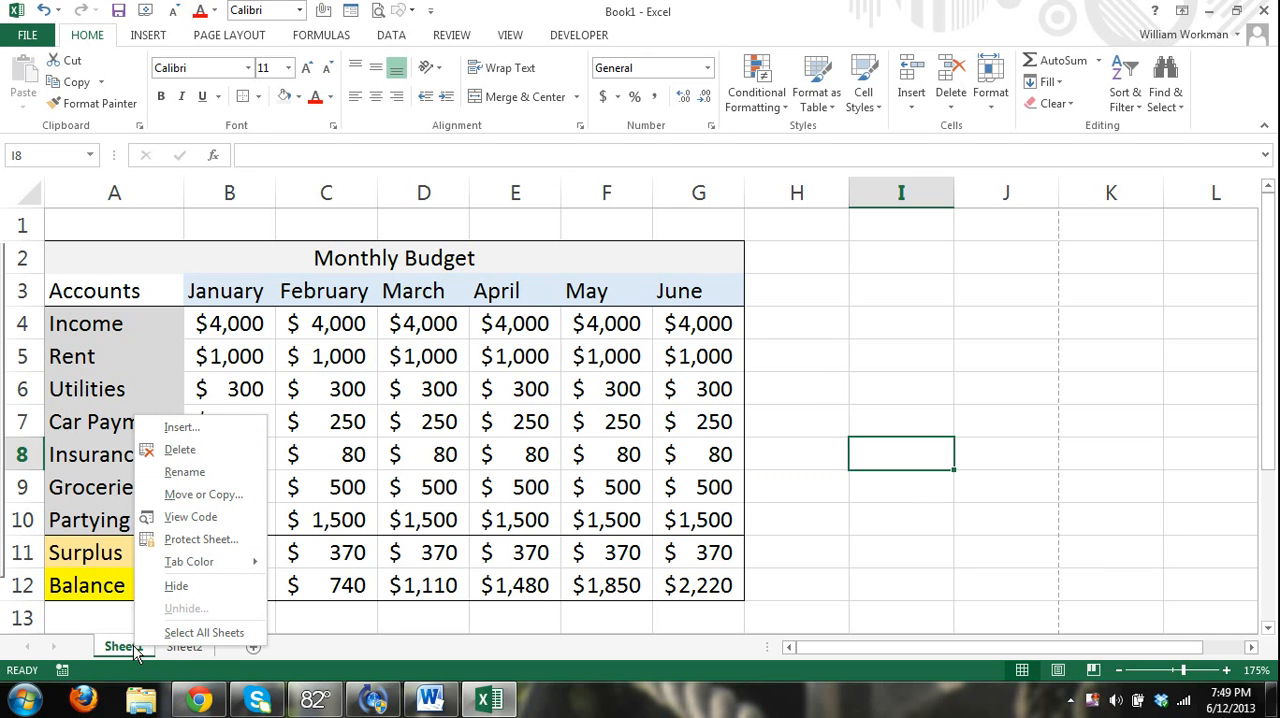
pyautogui.click(192, 473)
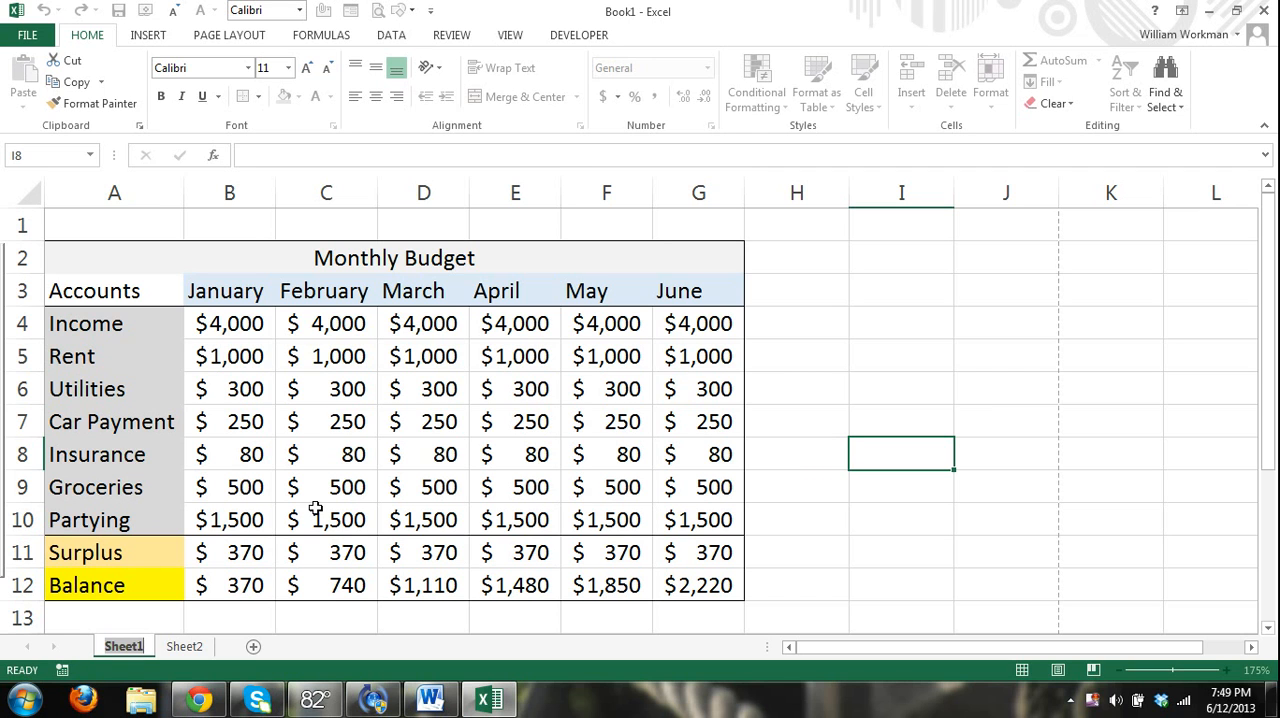
pyautogui.write('Estimate')
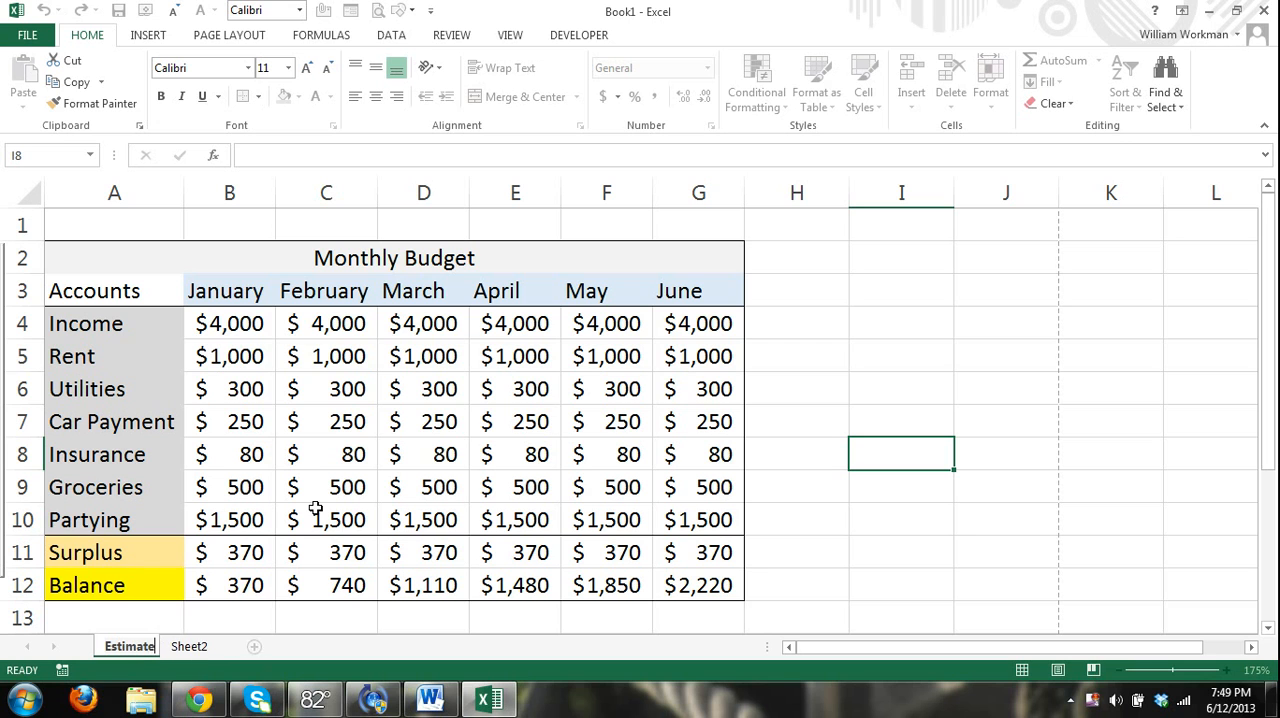
pyautogui.press('Return')
pyautogui.write('d Budget')
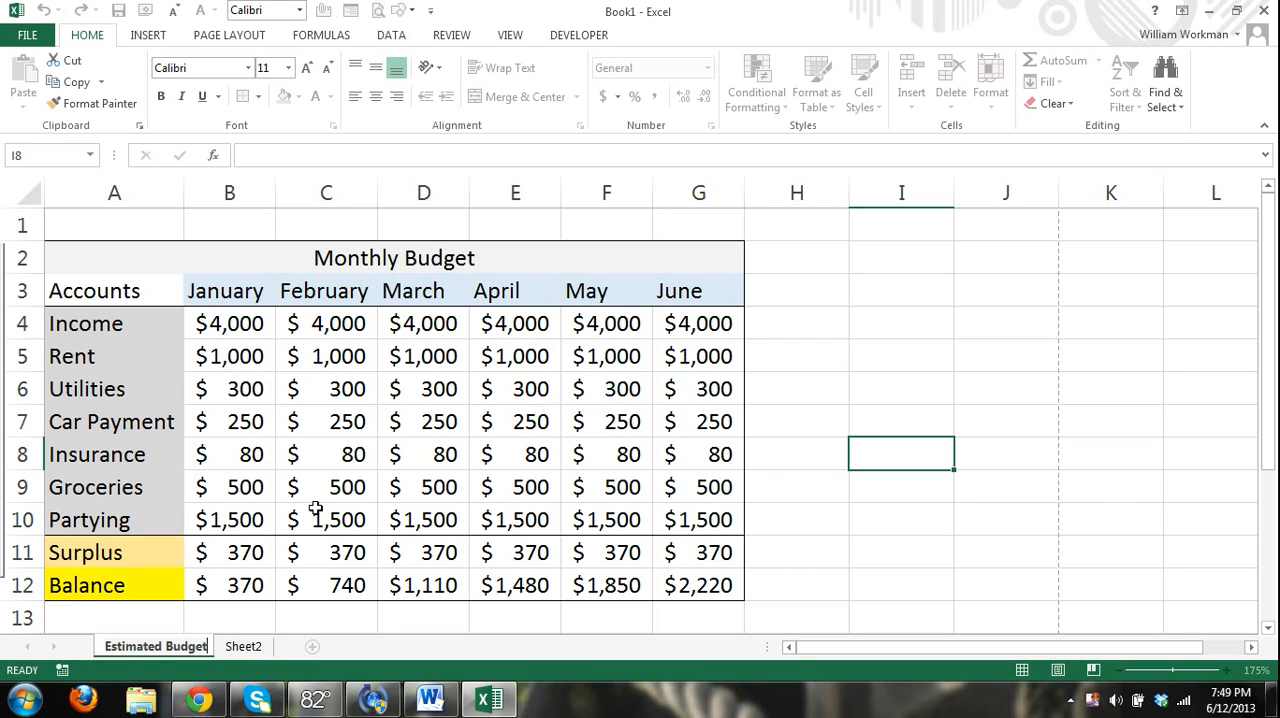
pyautogui.press('Return')
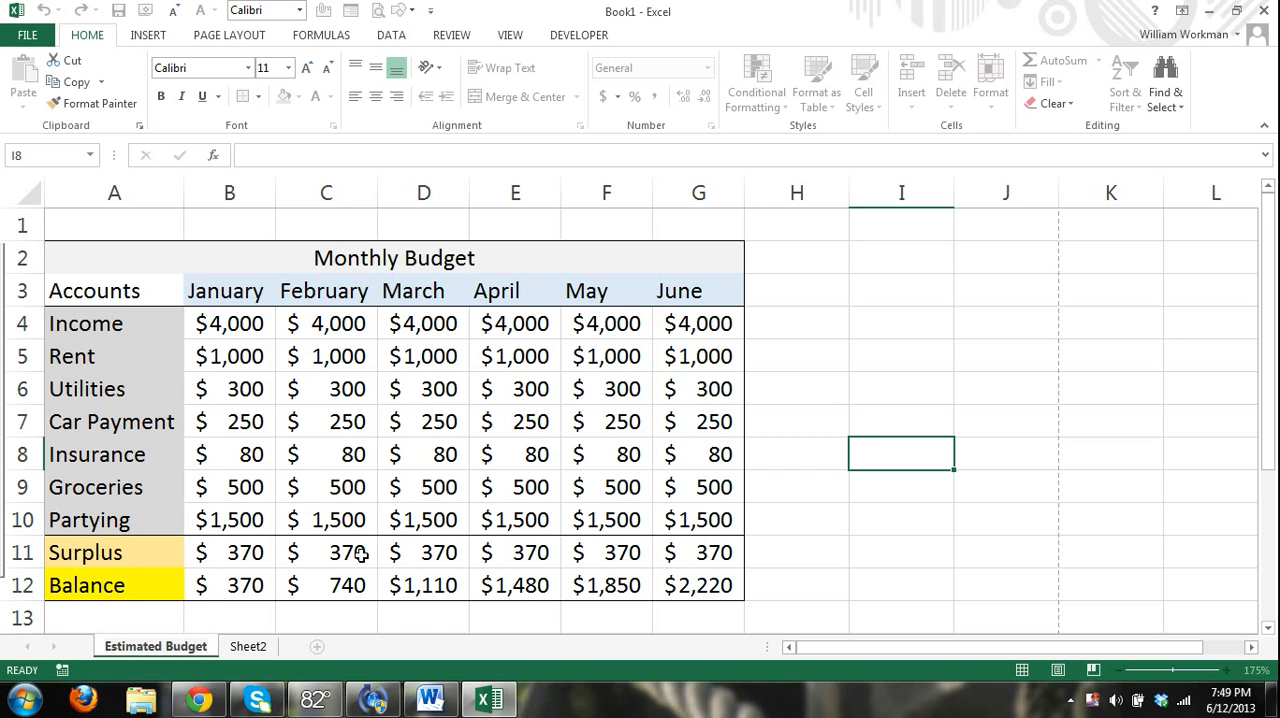
pyautogui.click(841, 497)
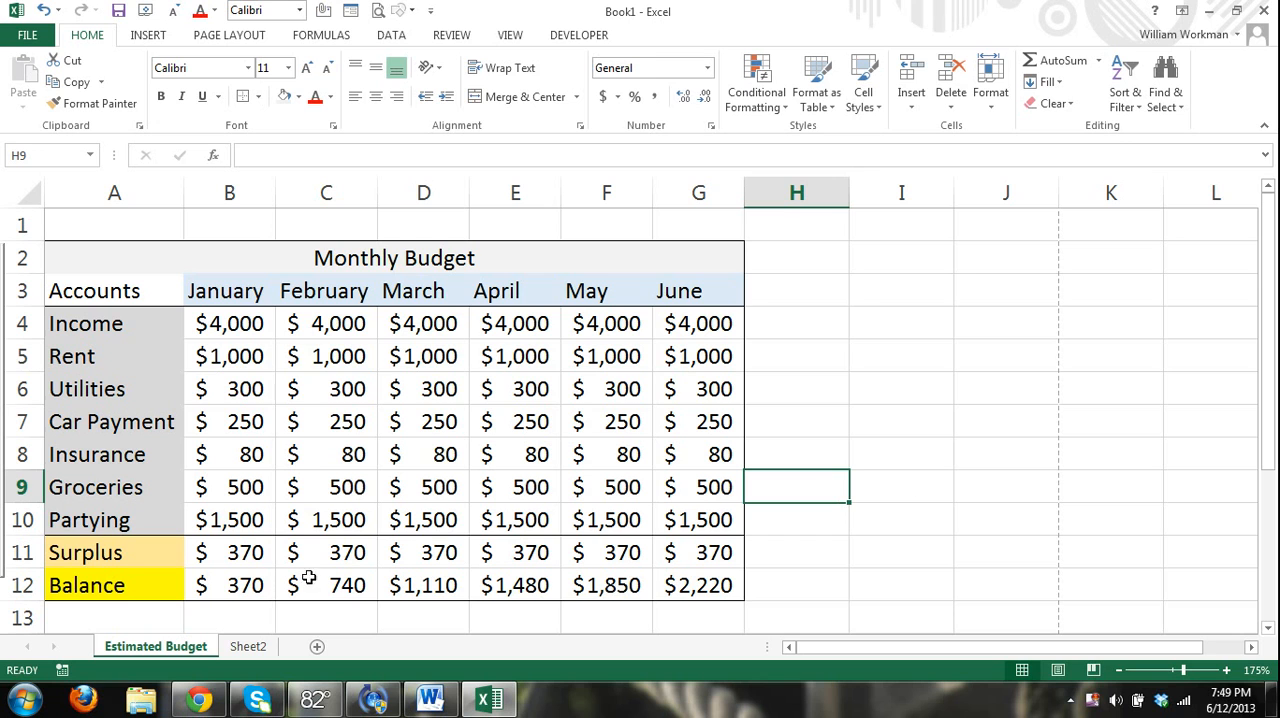
# Rename Sheet2 as "Actual".
pyautogui.click(250, 648)
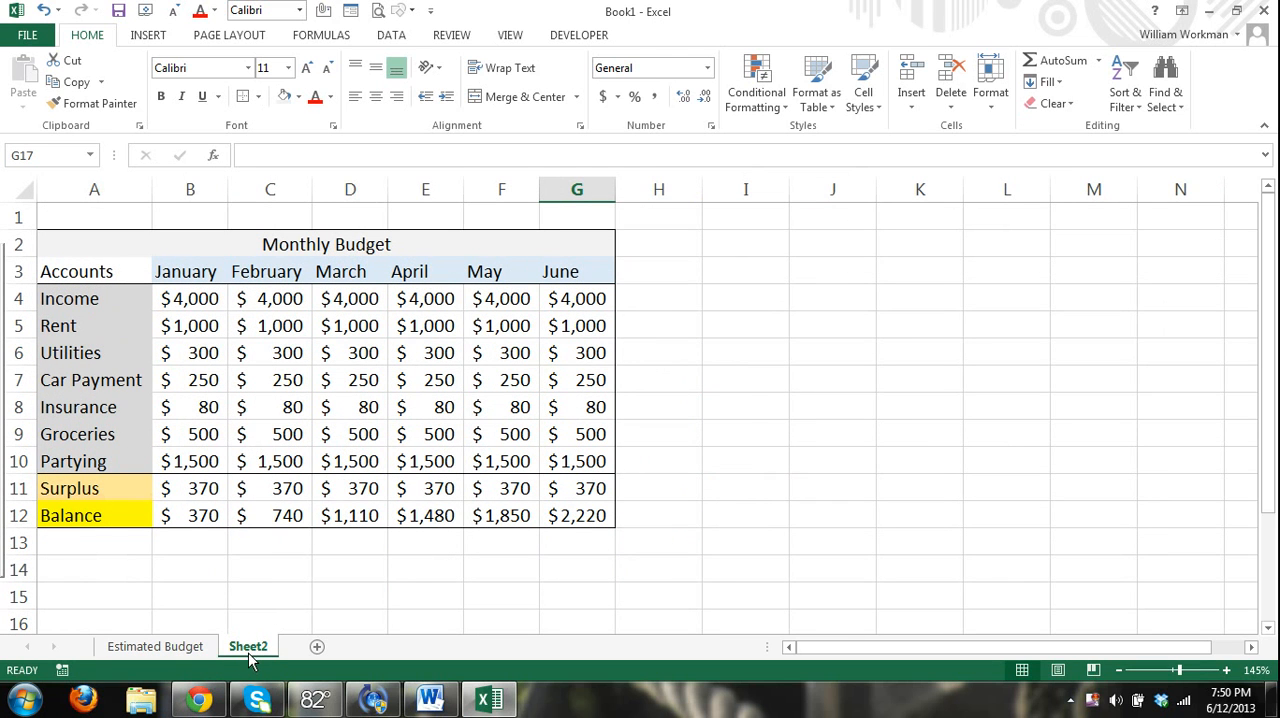
pyautogui.rightClick(250, 648)
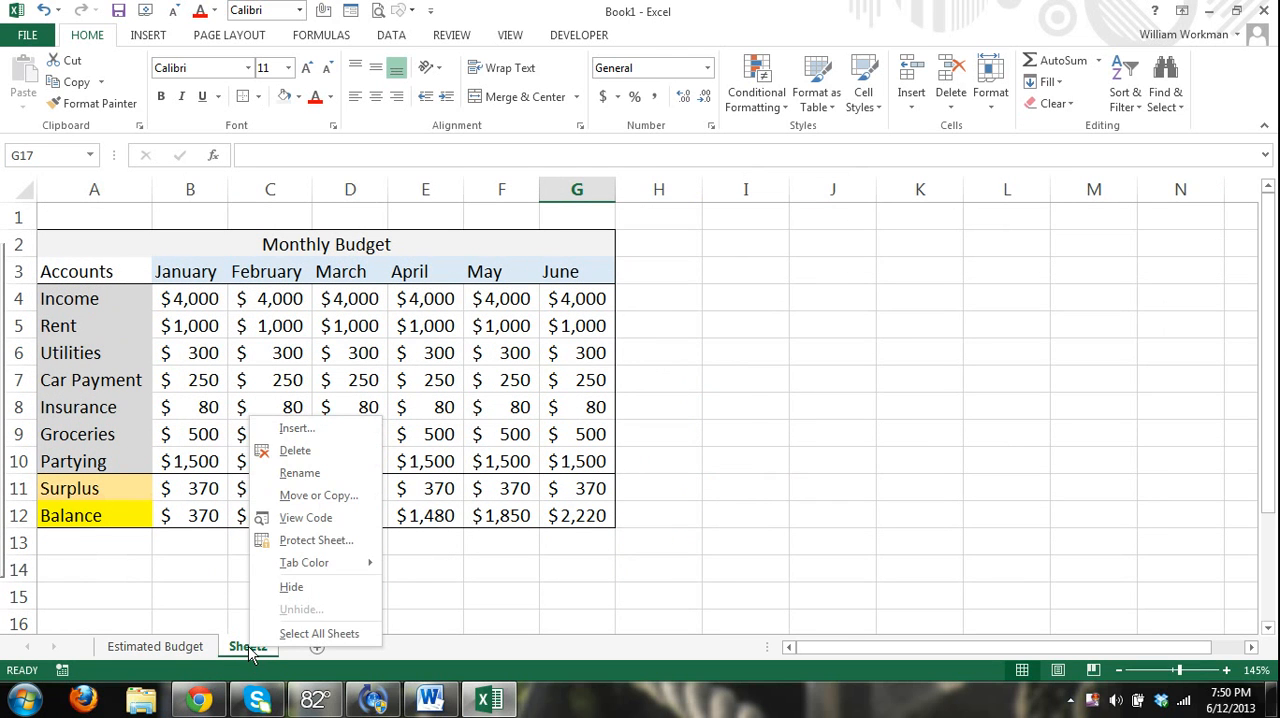
pyautogui.click(308, 473)
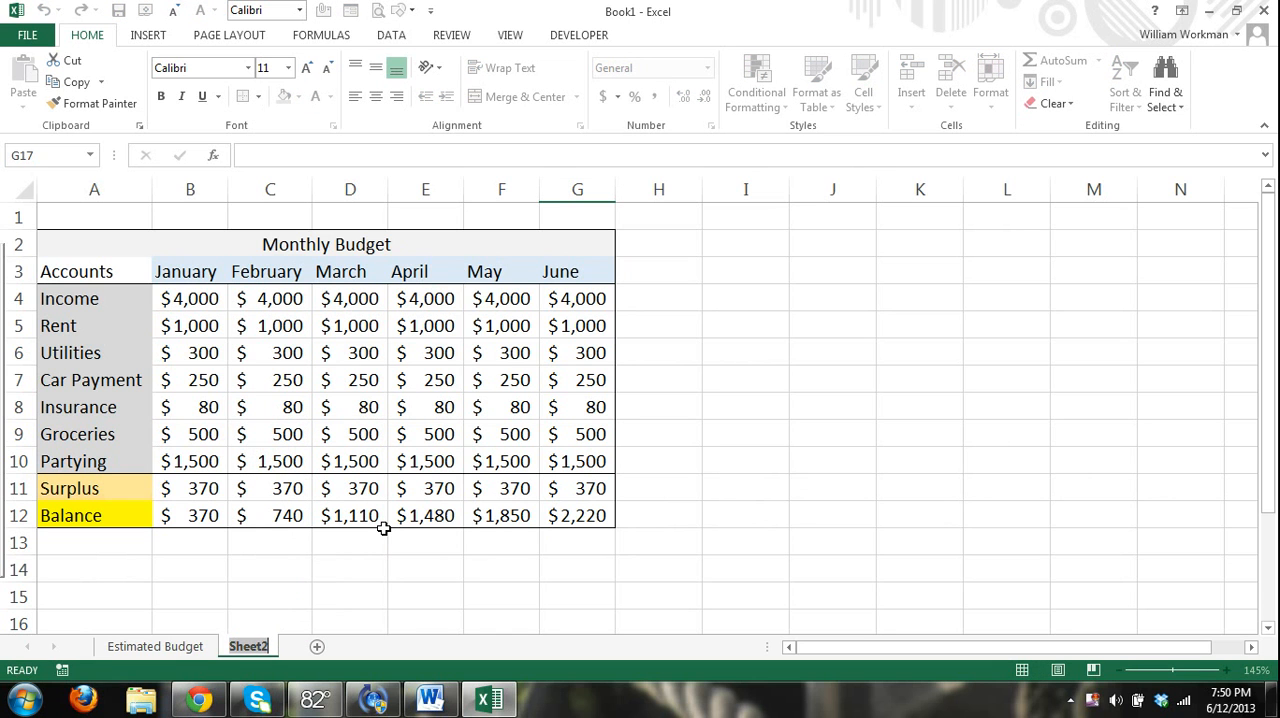
pyautogui.write('Actual')
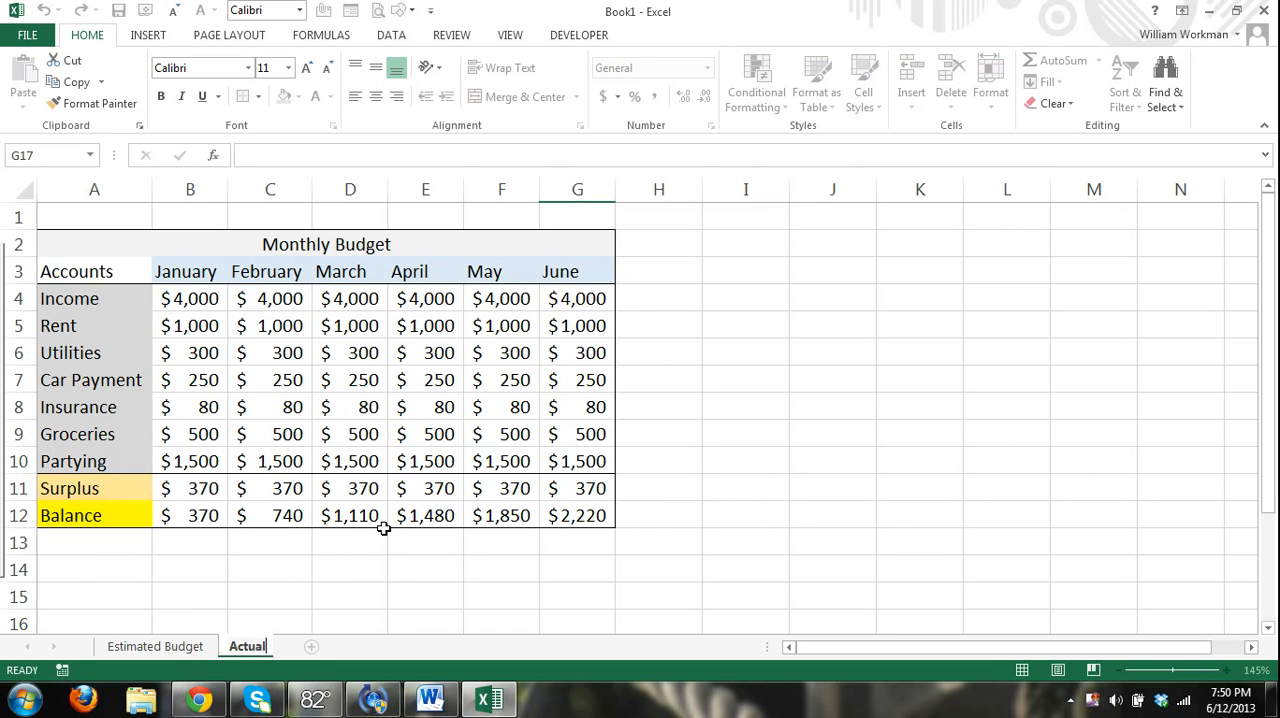
pyautogui.press('Return')
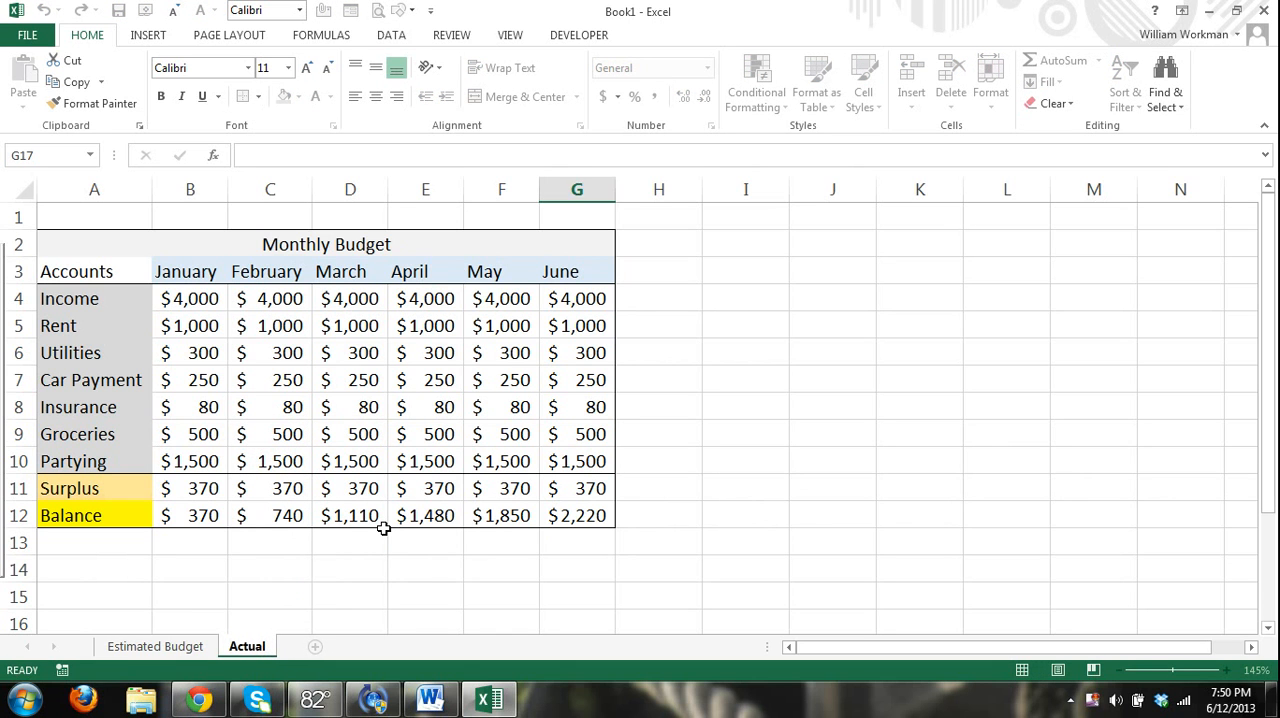
pyautogui.click(637, 551)
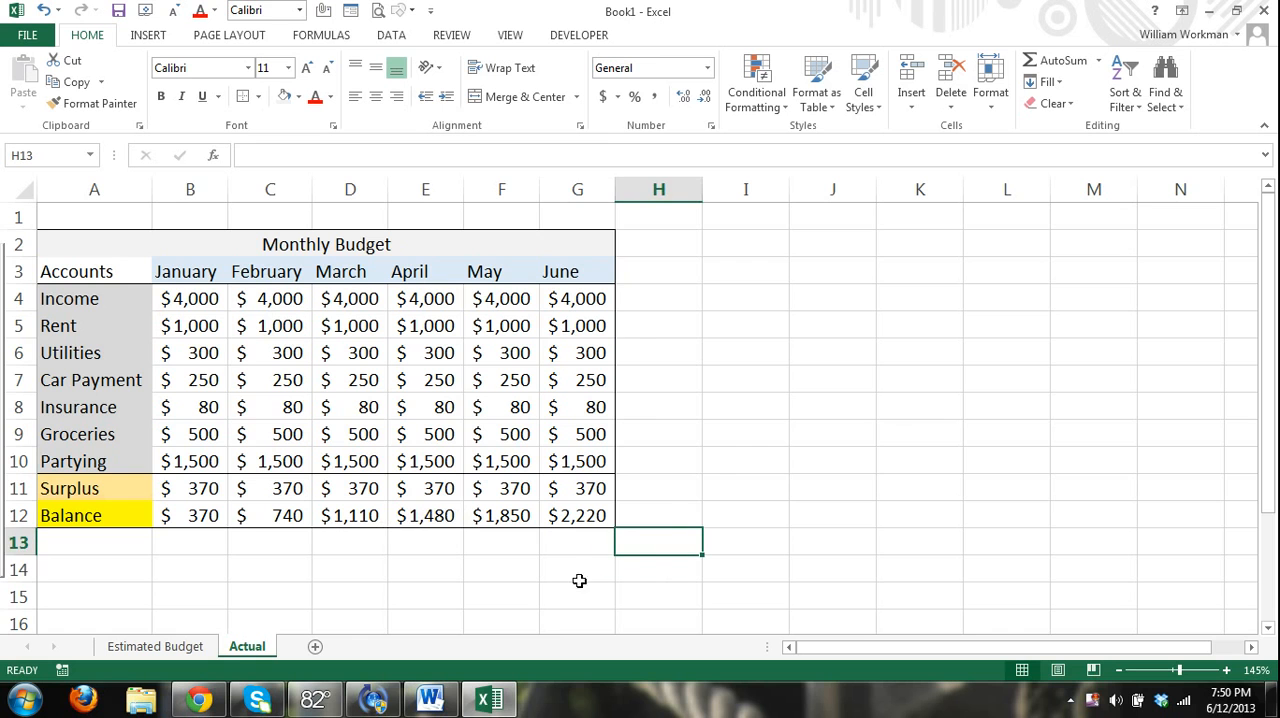
# Set the Actual sheet's zoom to 175% to match the Estimated Budget sheet, and compare the two sheets.
pyautogui.click(190, 647)
pyautogui.click(250, 650)
pyautogui.click(185, 648)
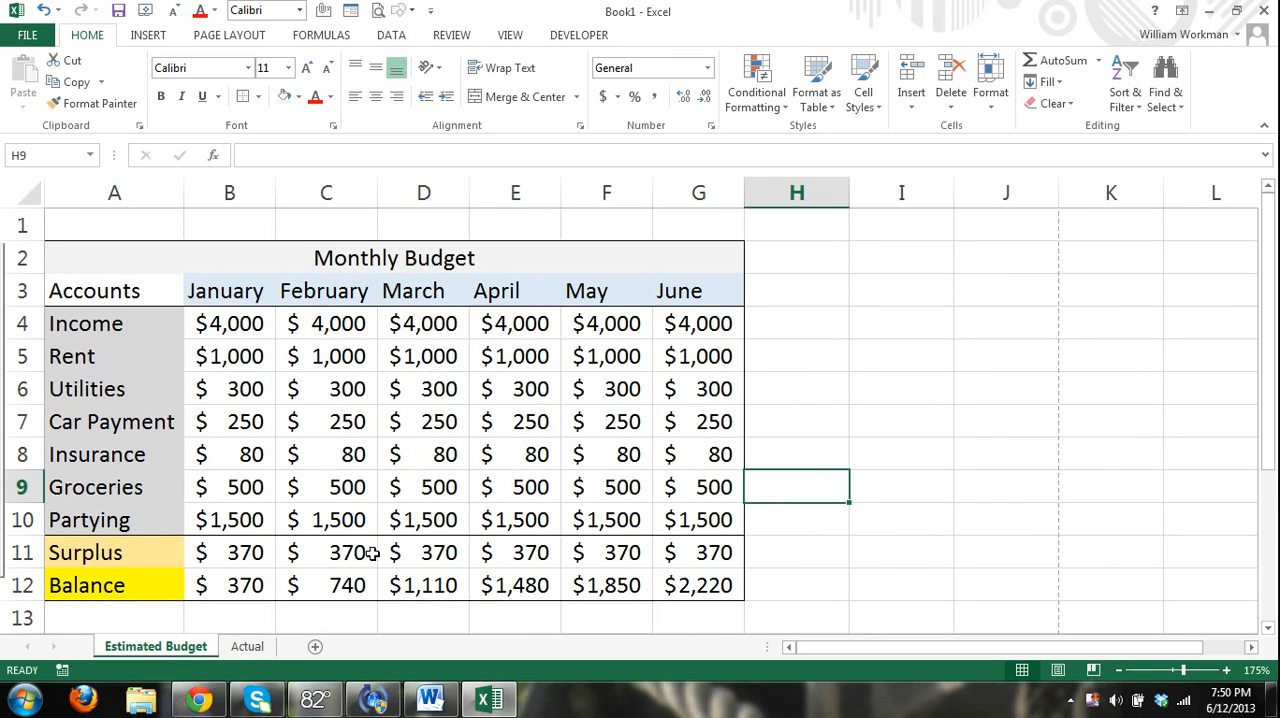
pyautogui.keyDown('ctrl'); pyautogui.scroll(1, 571, 560); pyautogui.keyUp('ctrl')
pyautogui.keyDown('ctrl'); pyautogui.scroll(-1, 566, 565); pyautogui.keyUp('ctrl')
pyautogui.hotkey('ctrl', 'pagedown')
pyautogui.keyDown('ctrl'); pyautogui.scroll(1, 520, 541); pyautogui.keyUp('ctrl')
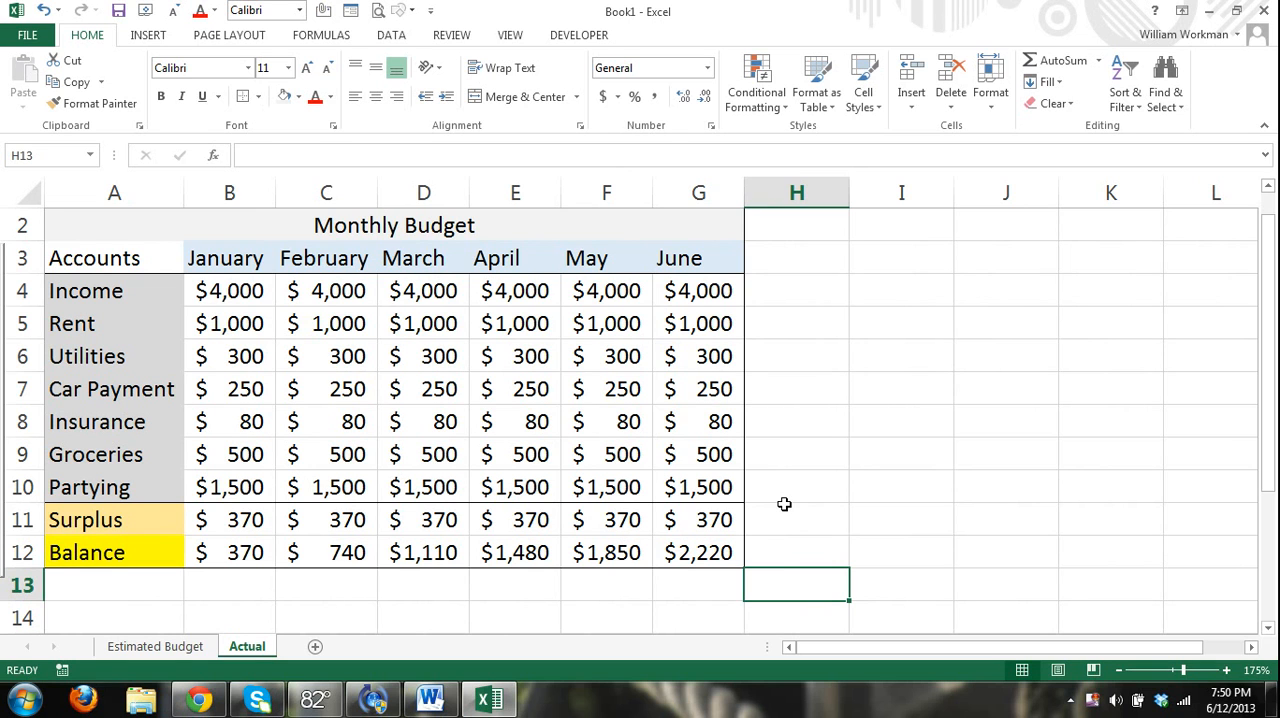
pyautogui.click(185, 647)
pyautogui.click(247, 647)
pyautogui.scroll(-1, 354, 598)
pyautogui.scroll(-2, 354, 598)
pyautogui.click(114, 486)
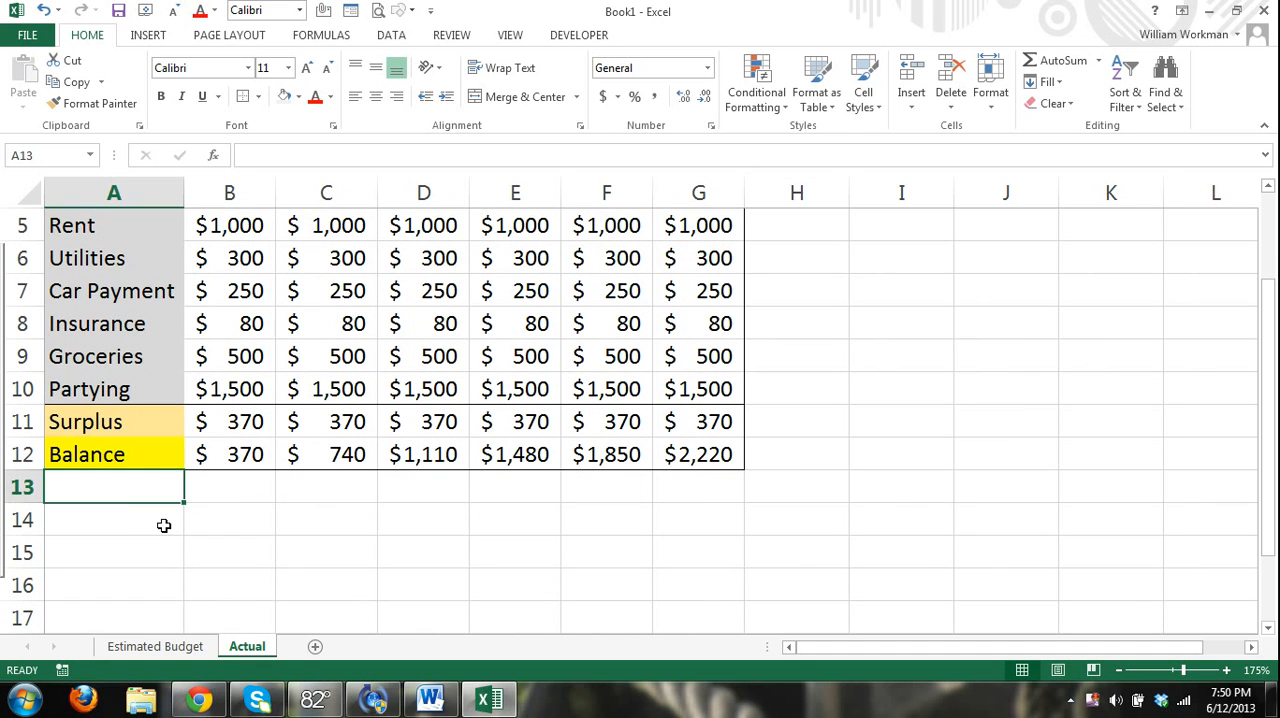
pyautogui.write('Sp')
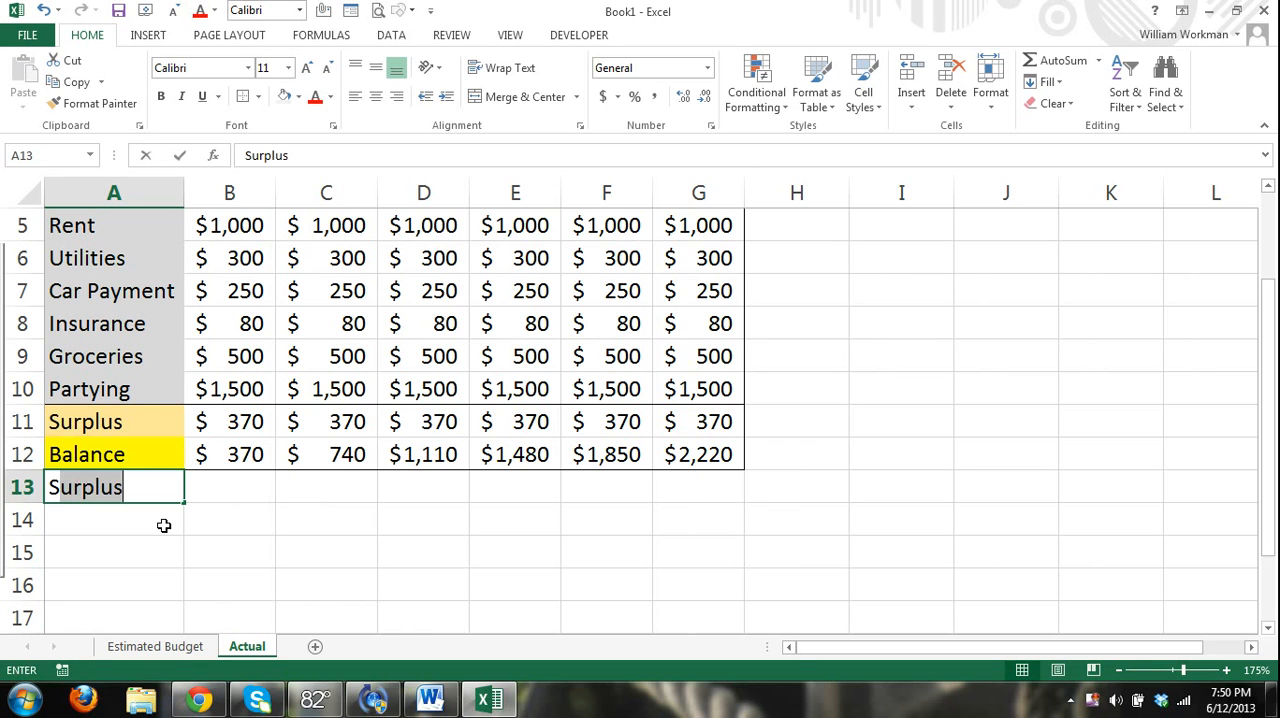
pyautogui.write('read')
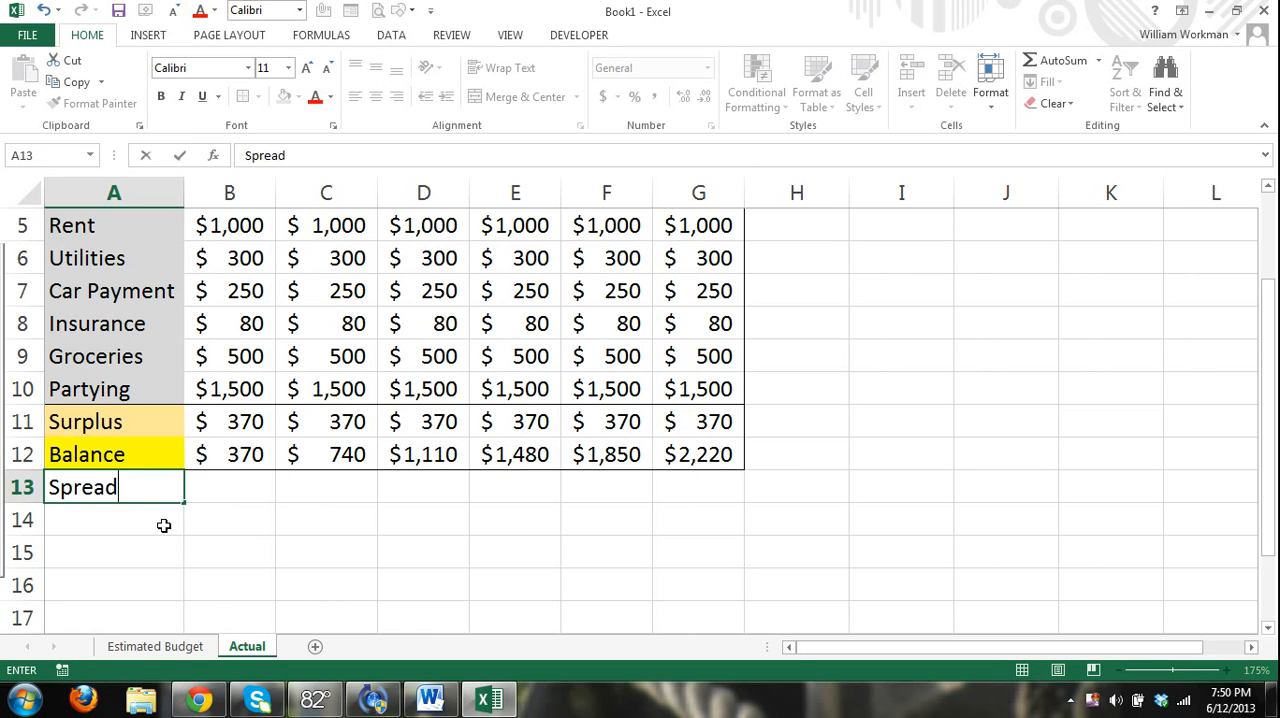
pyautogui.press('BackSpace')
pyautogui.press('BackSpace')
pyautogui.press('BackSpace')
pyautogui.press('BackSpace')
pyautogui.press('BackSpace')
pyautogui.press('BackSpace')
pyautogui.click(140, 553)
# Clear only the contents of the January to June income and expense amounts in B4:G10 of the Actual sheet, keeping their formatting.
pyautogui.scroll(2, 140, 553)
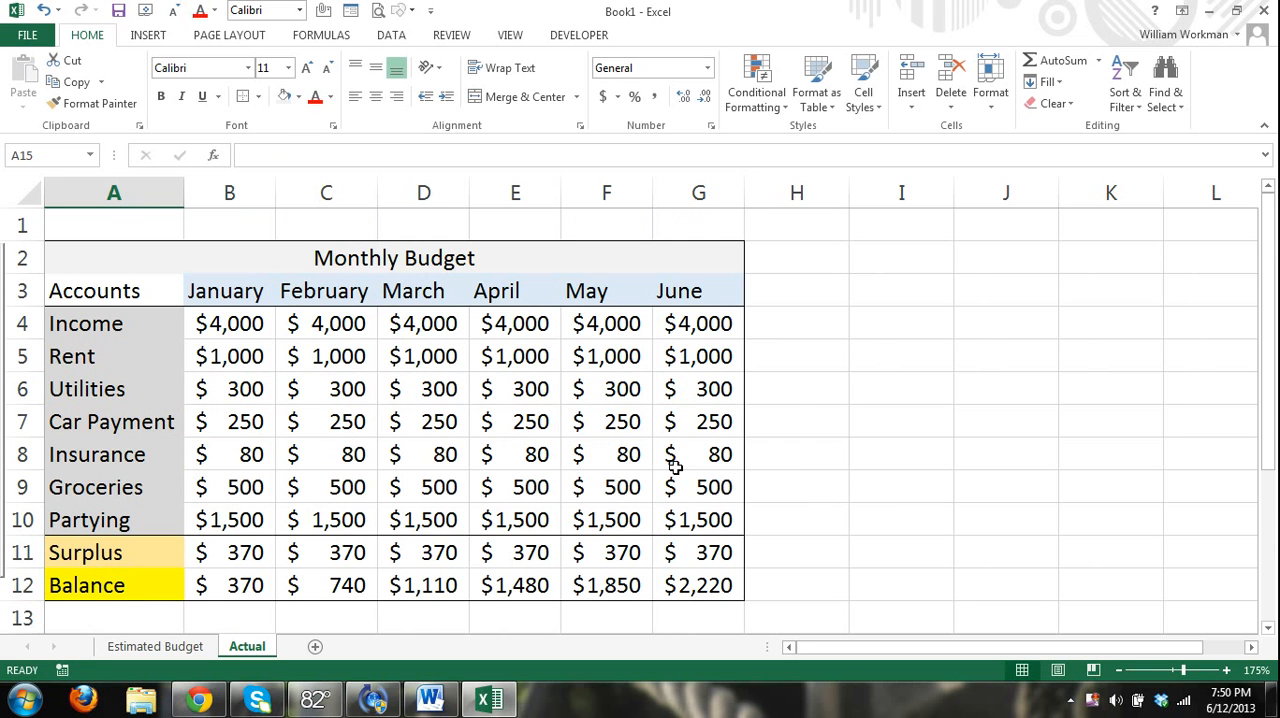
pyautogui.moveTo(215, 322); pyautogui.dragTo(697, 522)
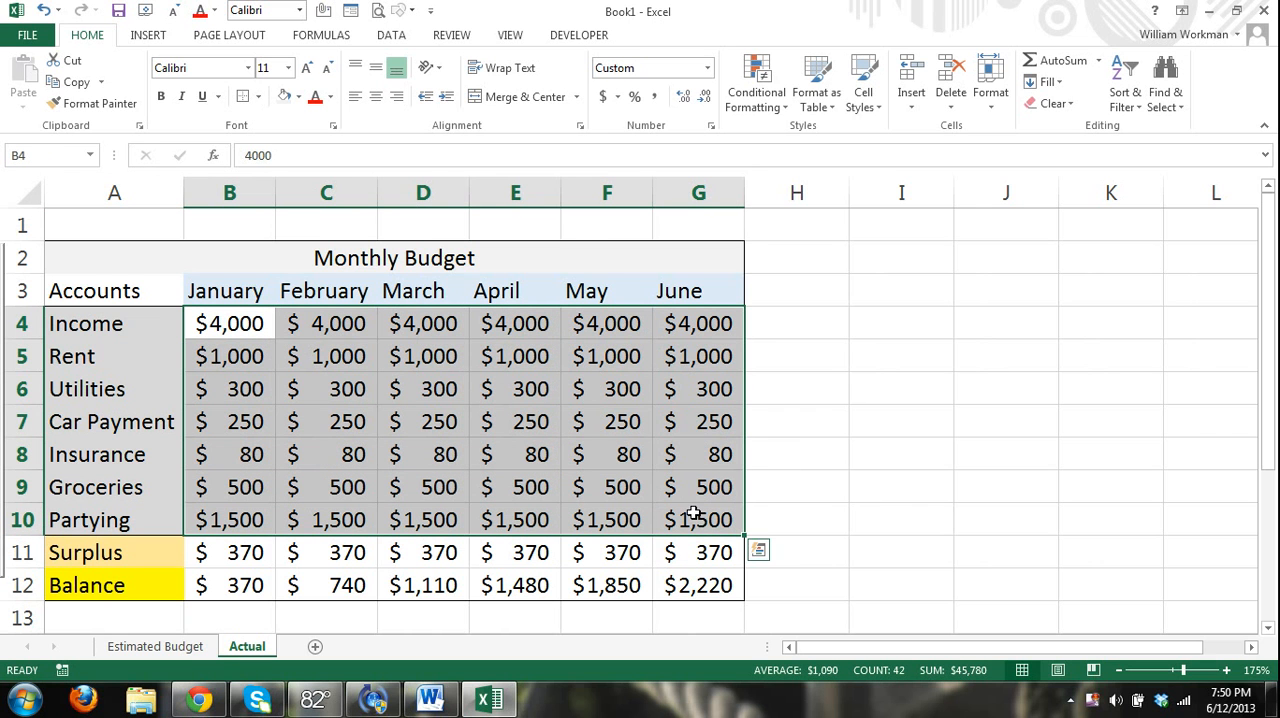
pyautogui.click(676, 422)
pyautogui.moveTo(238, 325); pyautogui.dragTo(686, 533)
pyautogui.click(226, 324)
pyautogui.moveTo(226, 324); pyautogui.dragTo(686, 514)
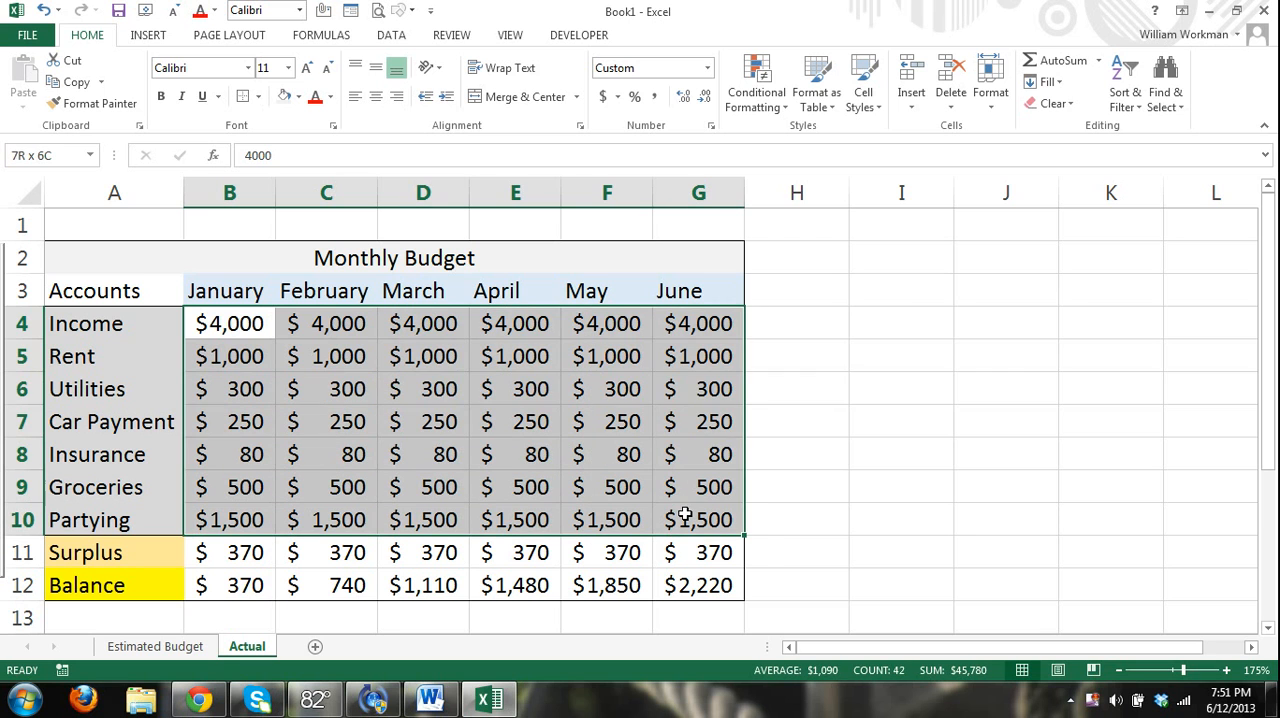
pyautogui.click(1072, 105)
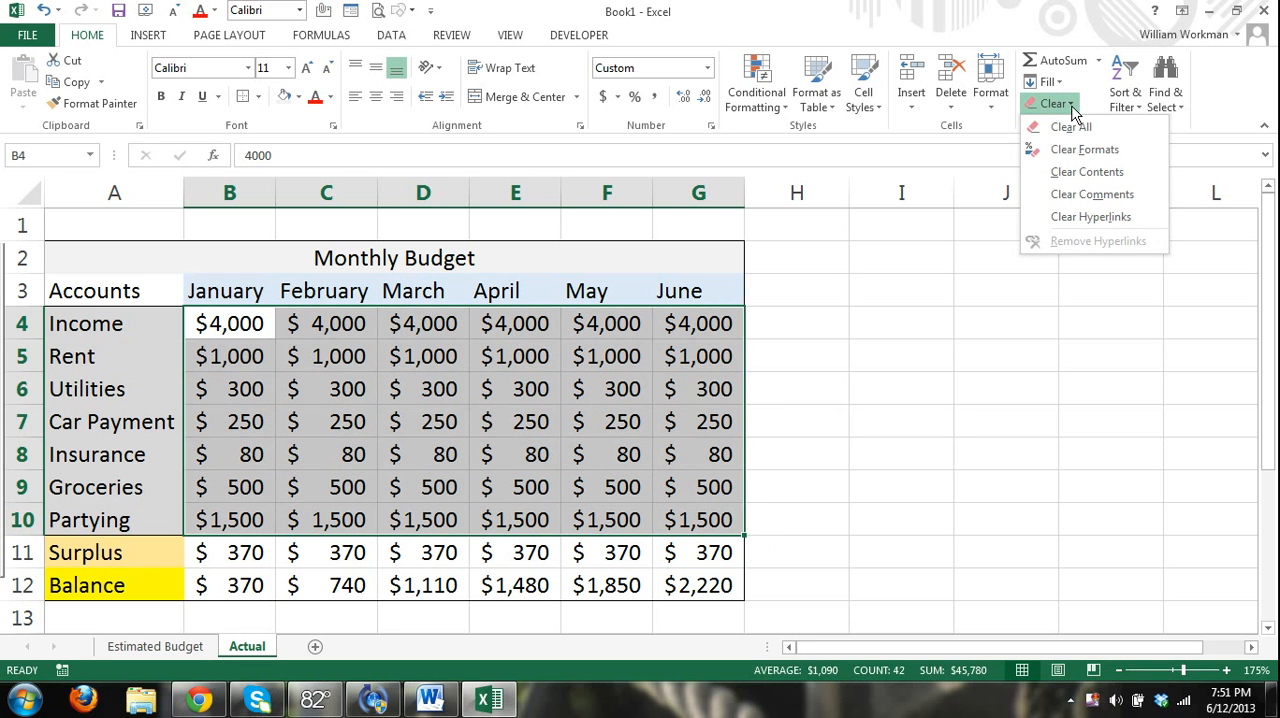
pyautogui.click(1120, 172)
pyautogui.click(625, 405)
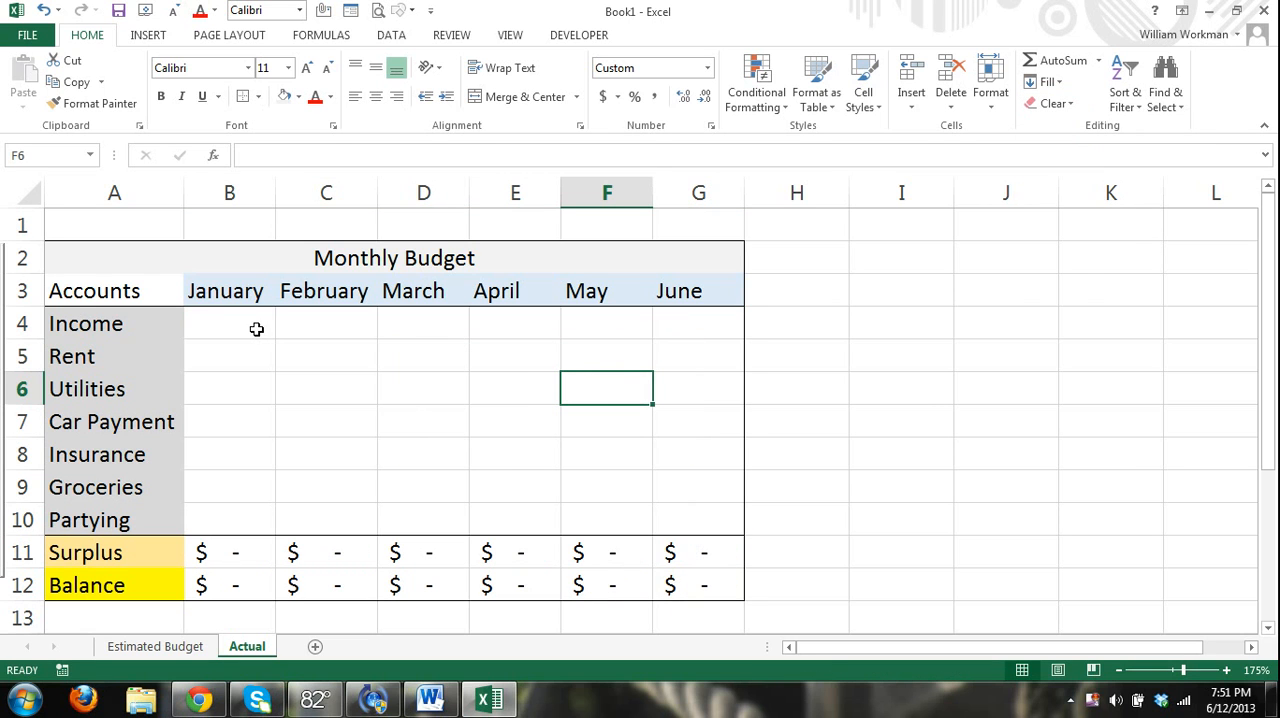
# Add the row label "Spread" in cell A13, directly below Balance on the Actual sheet.
pyautogui.scroll(-1, 480, 471)
pyautogui.click(145, 514)
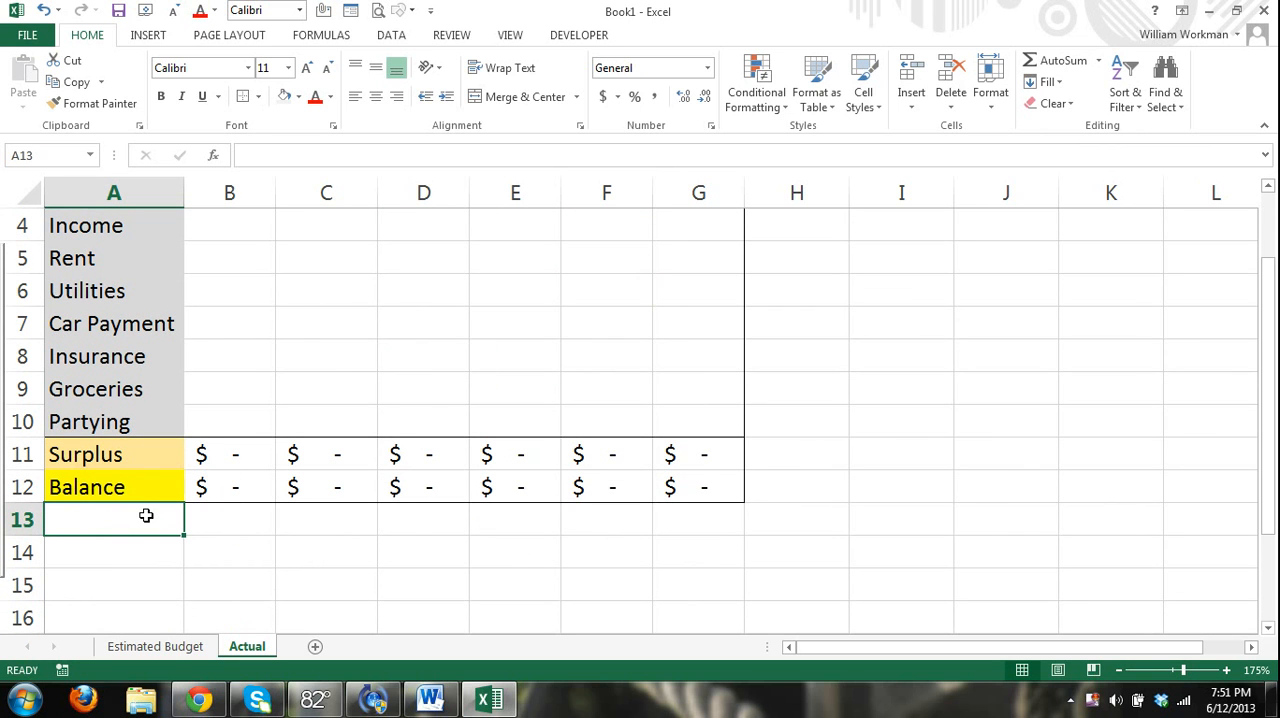
pyautogui.write('Spea')
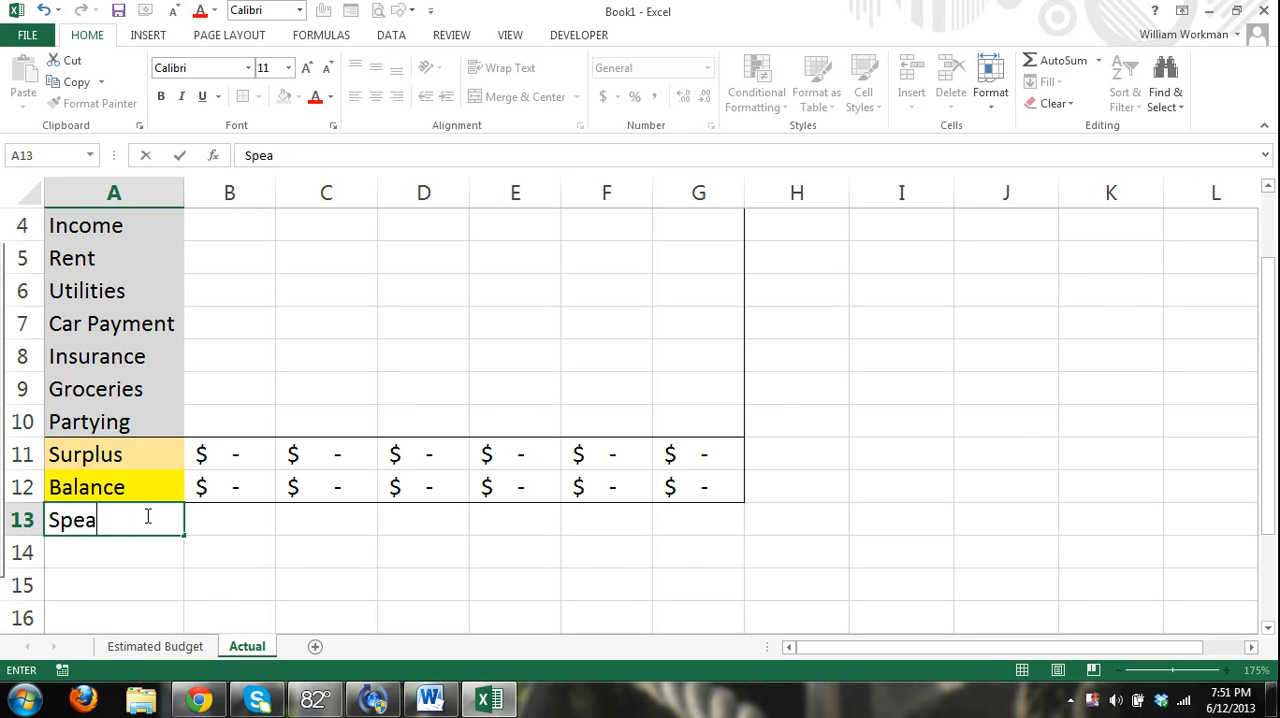
pyautogui.press('BackSpace')
pyautogui.press('BackSpace')
pyautogui.write('read')
pyautogui.click(186, 582)
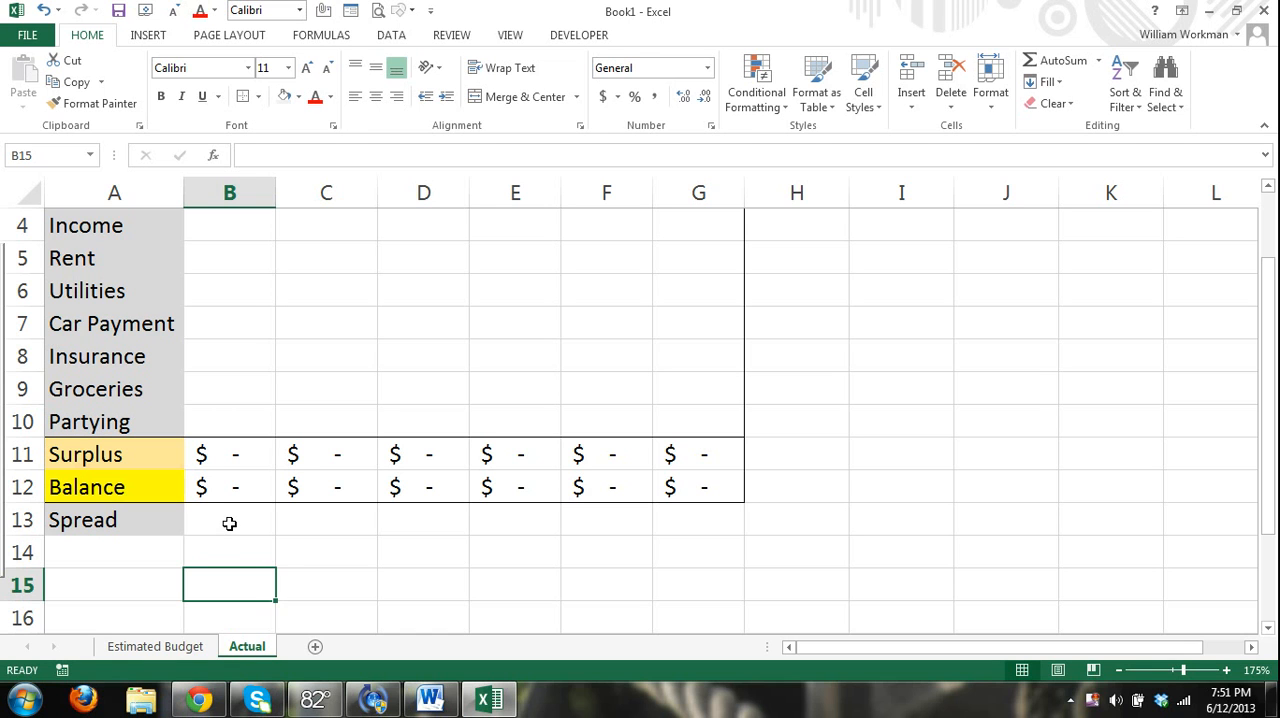
# Enter the January spread in B13 as the actual balance minus the estimated one: =B12-'Estimated Budget'!B12.
pyautogui.click(229, 522)
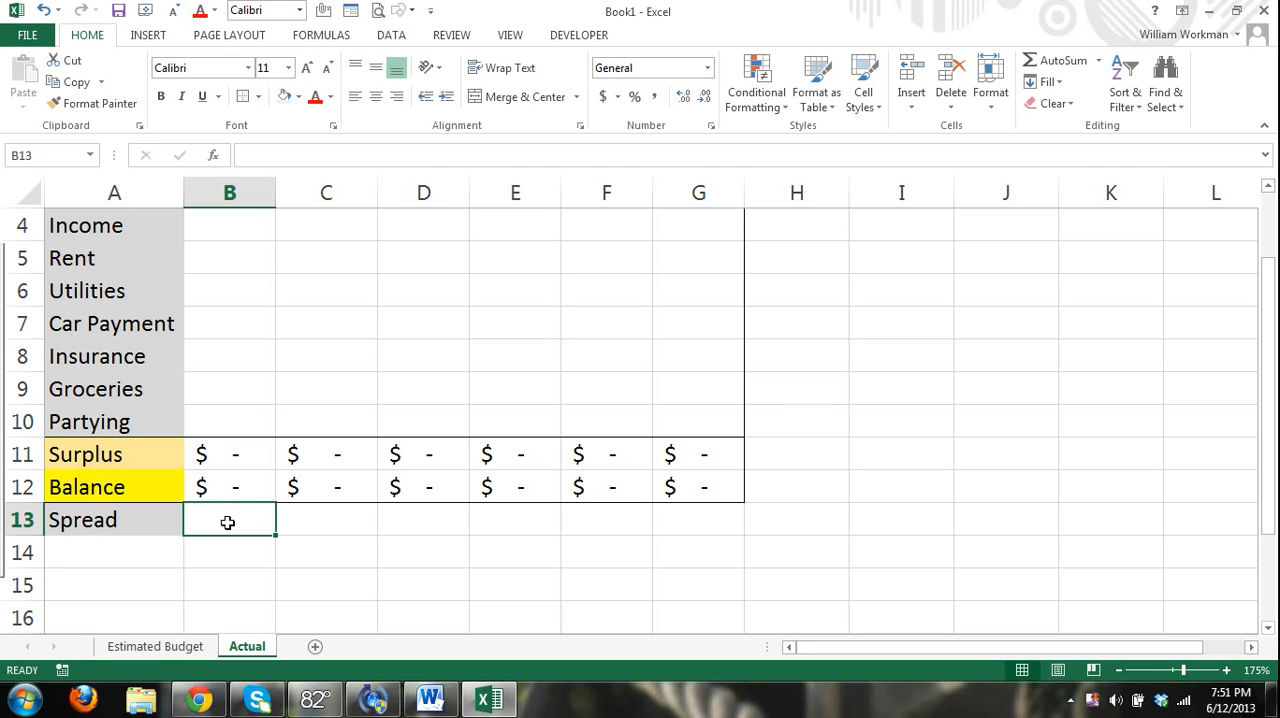
pyautogui.write('=')
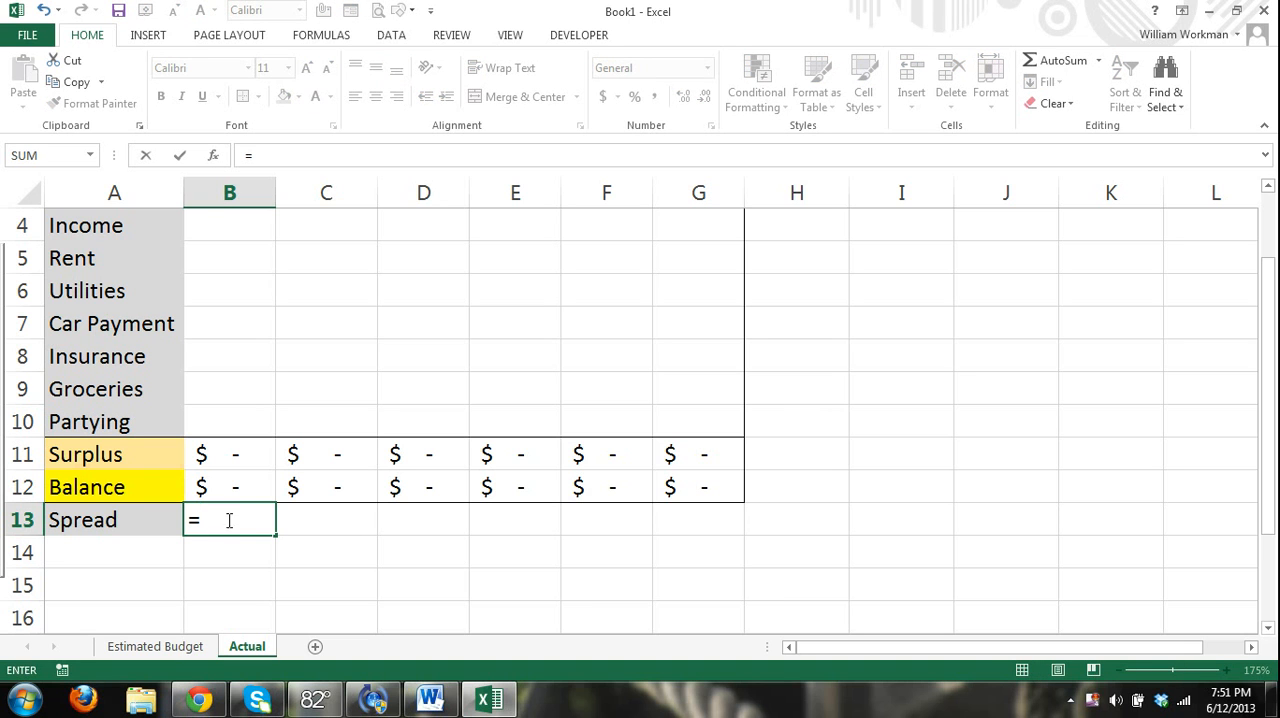
pyautogui.click(230, 486)
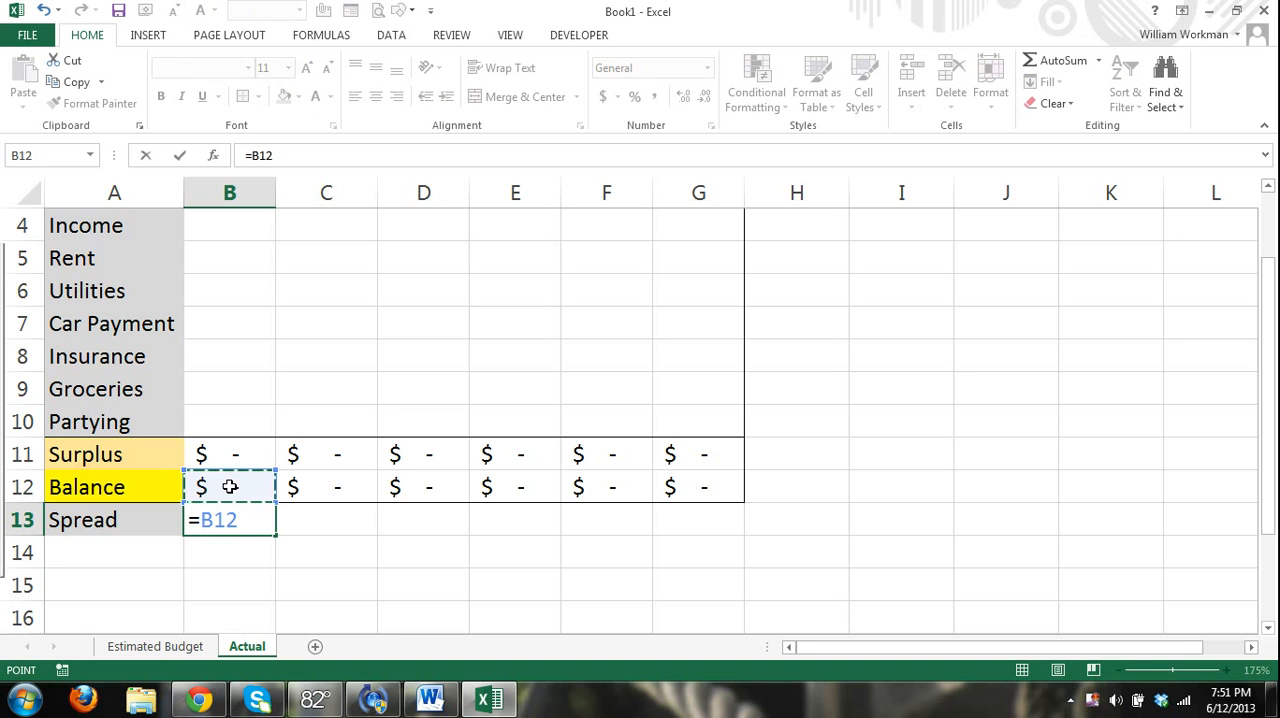
pyautogui.write('-')
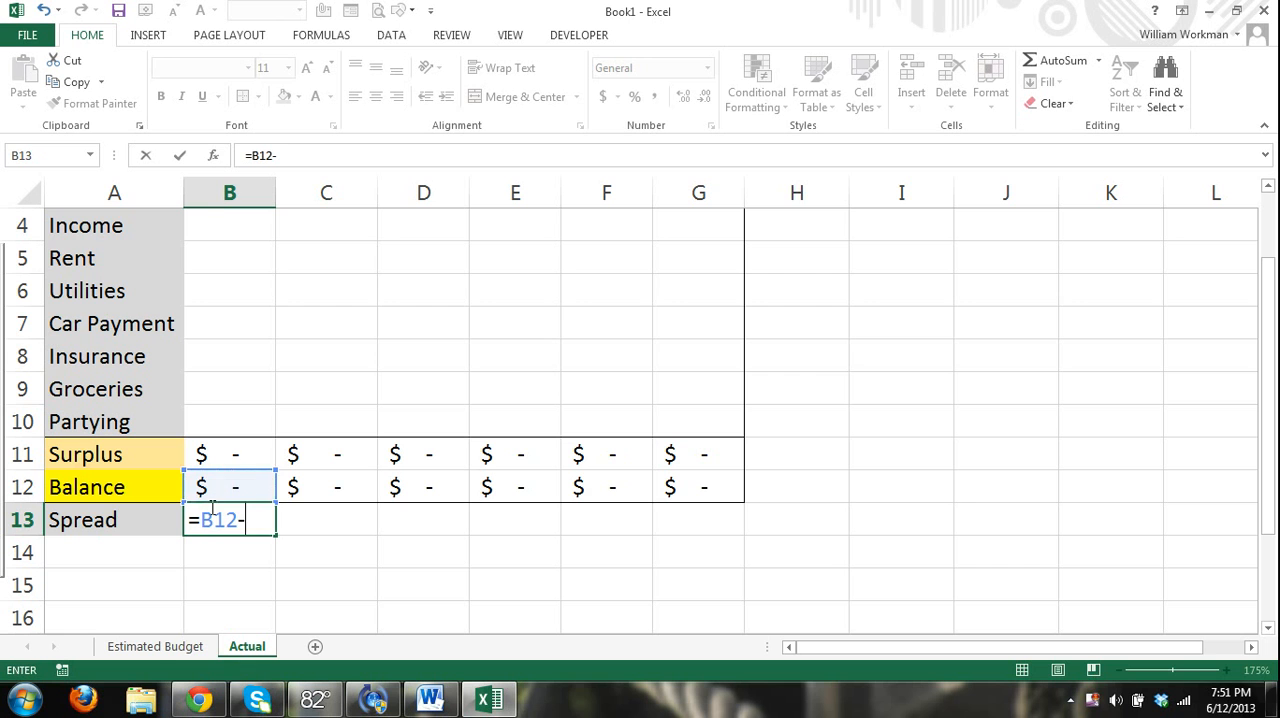
pyautogui.click(175, 648)
pyautogui.click(238, 588)
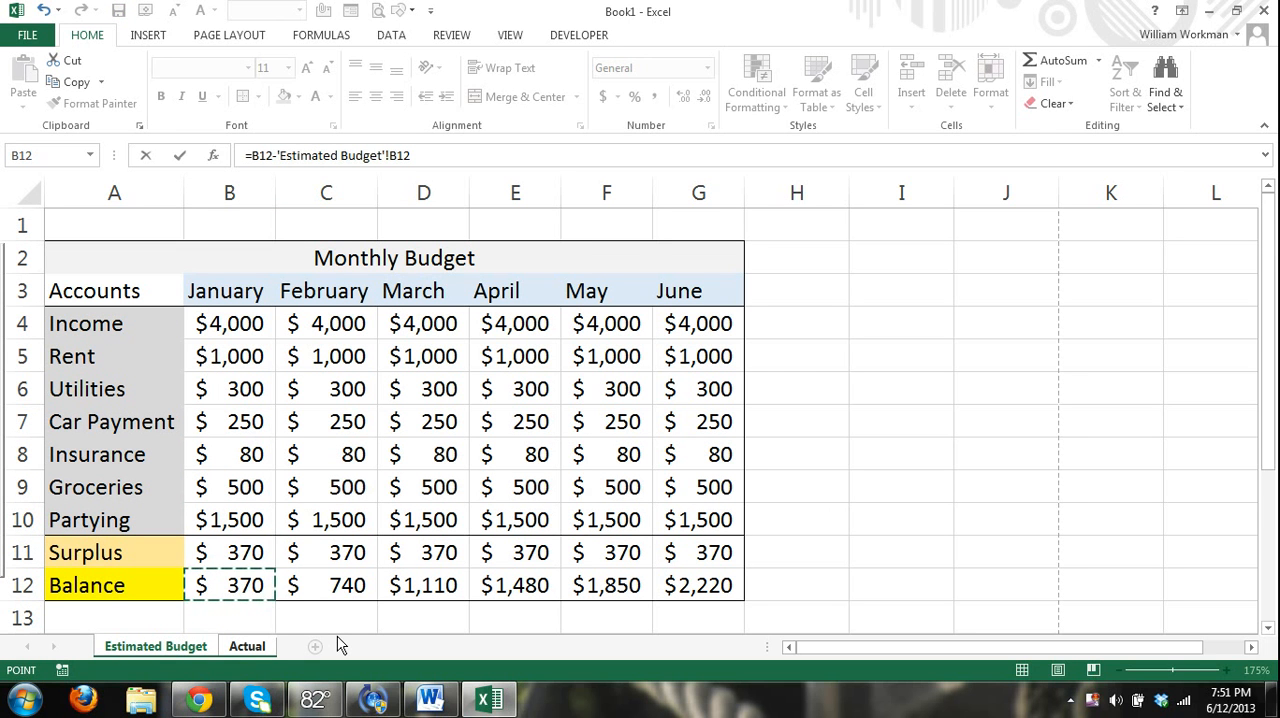
pyautogui.press('Return')
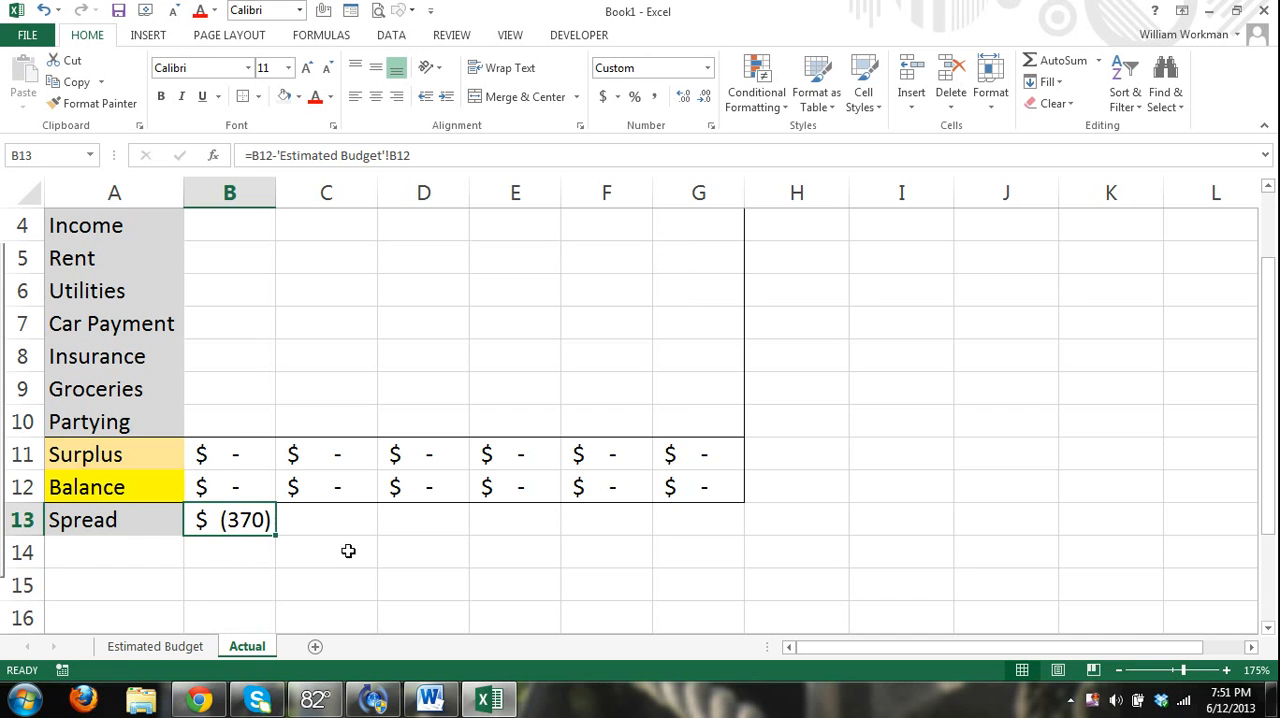
# Display the formulas on the Actual sheet and widen column B to examine the whole Spread formula in B13.
pyautogui.scroll(1, 373, 590)
pyautogui.scroll(-1, 373, 593)
pyautogui.scroll(1, 254, 369)
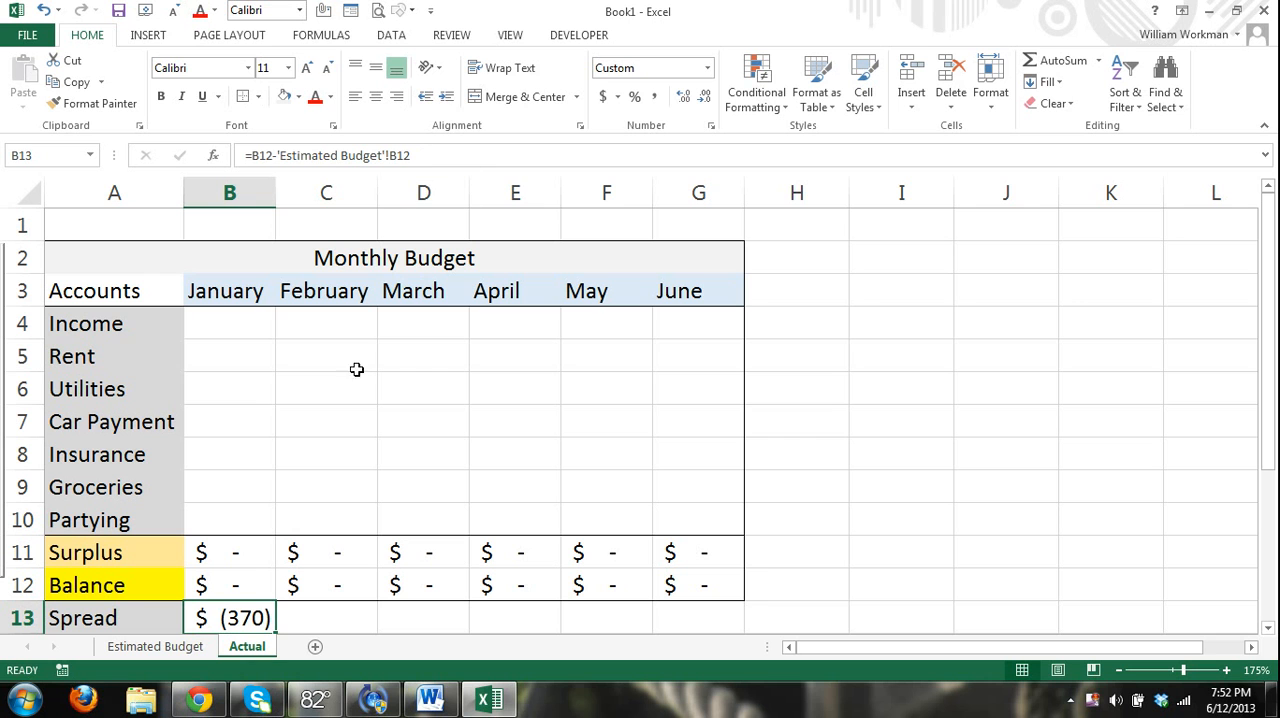
pyautogui.click(339, 38)
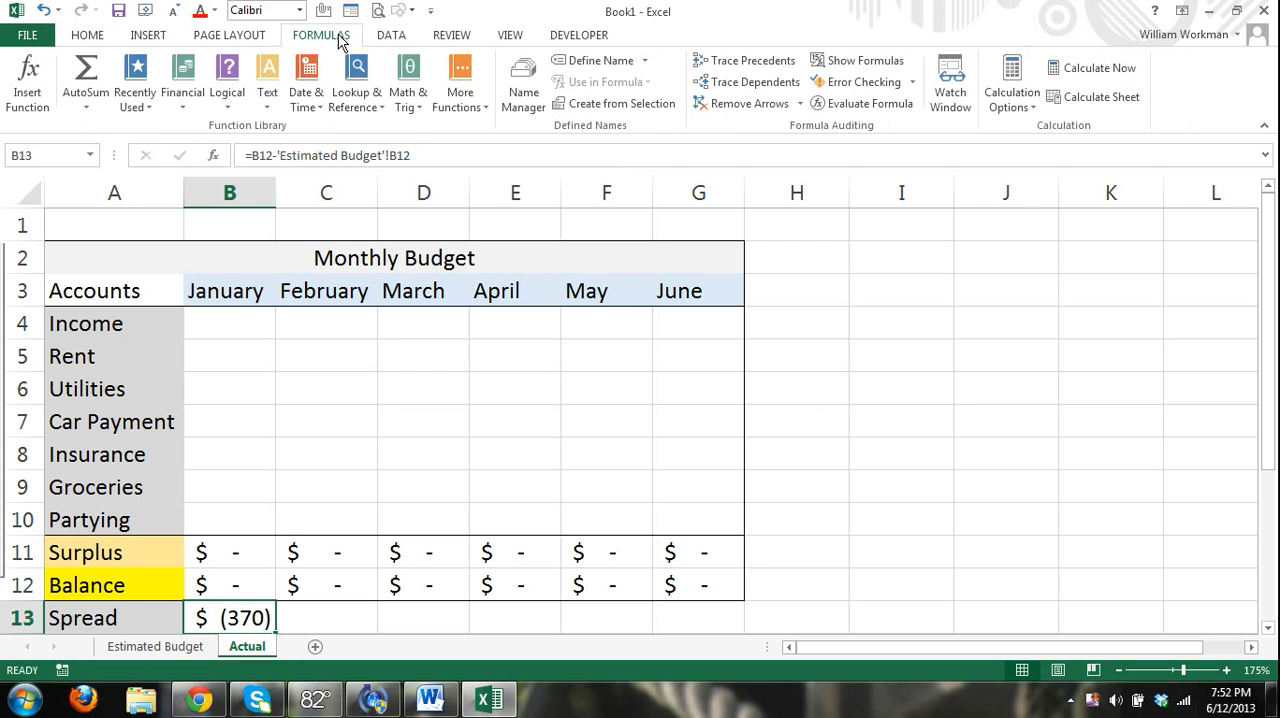
pyautogui.click(866, 61)
pyautogui.scroll(-2, 777, 400)
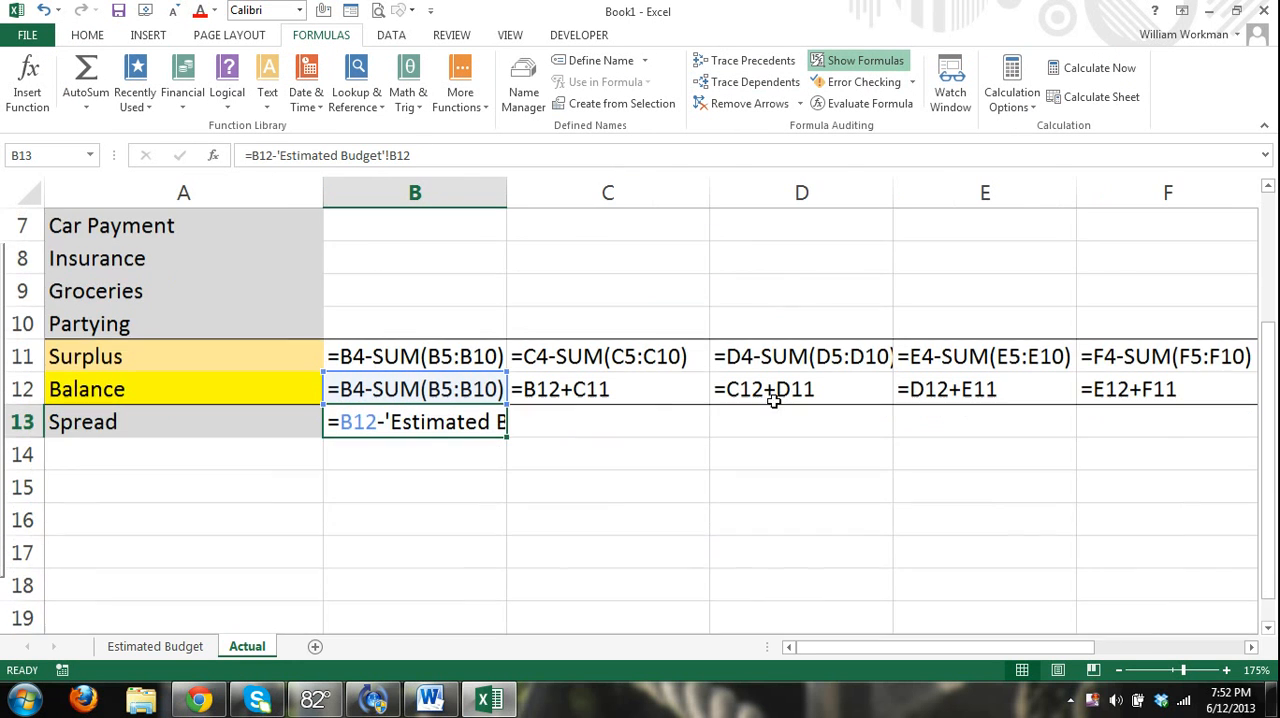
pyautogui.moveTo(507, 197); pyautogui.dragTo(698, 202)
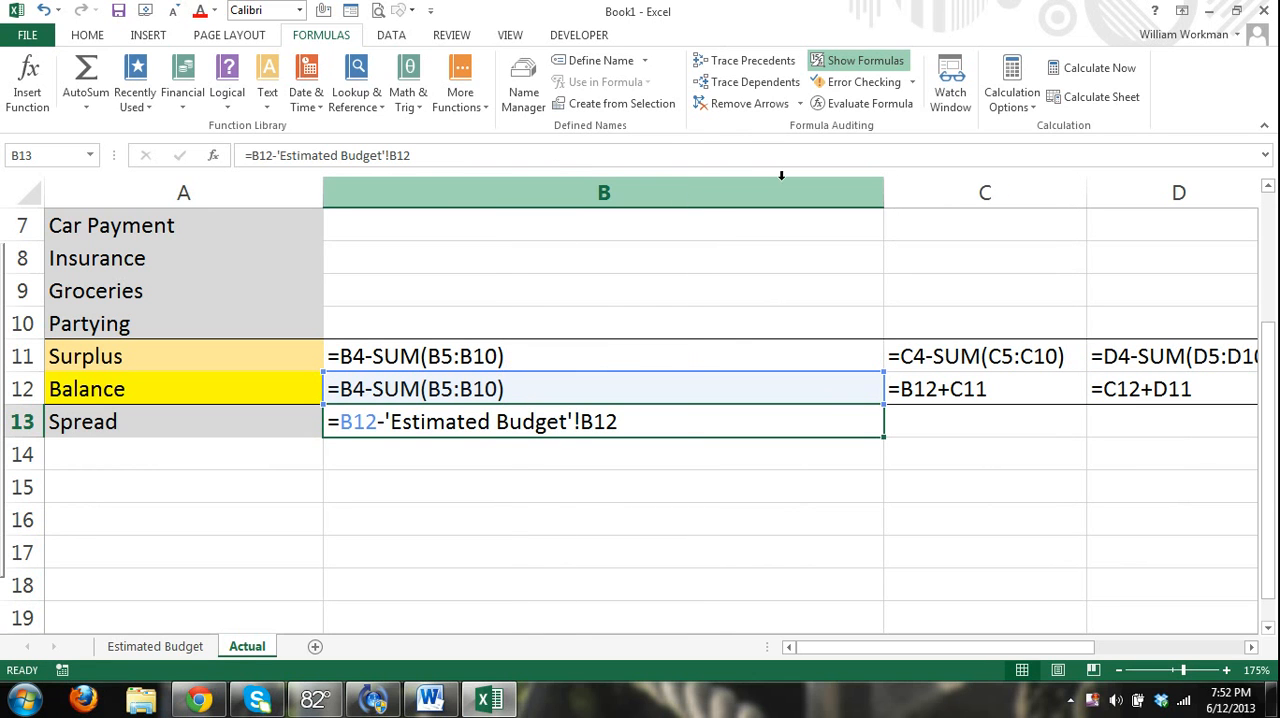
pyautogui.moveTo(883, 191); pyautogui.dragTo(812, 206)
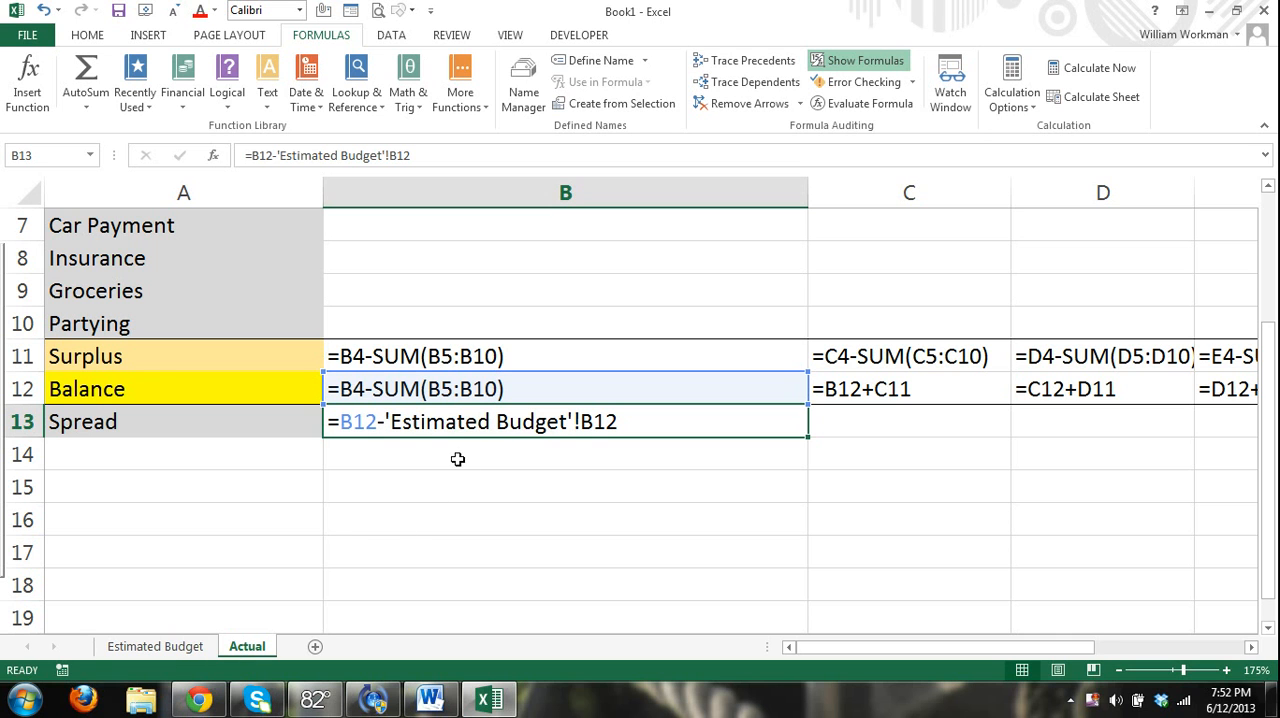
# Turn off the formula display and narrow column B on the Actual sheet.
pyautogui.click(866, 62)
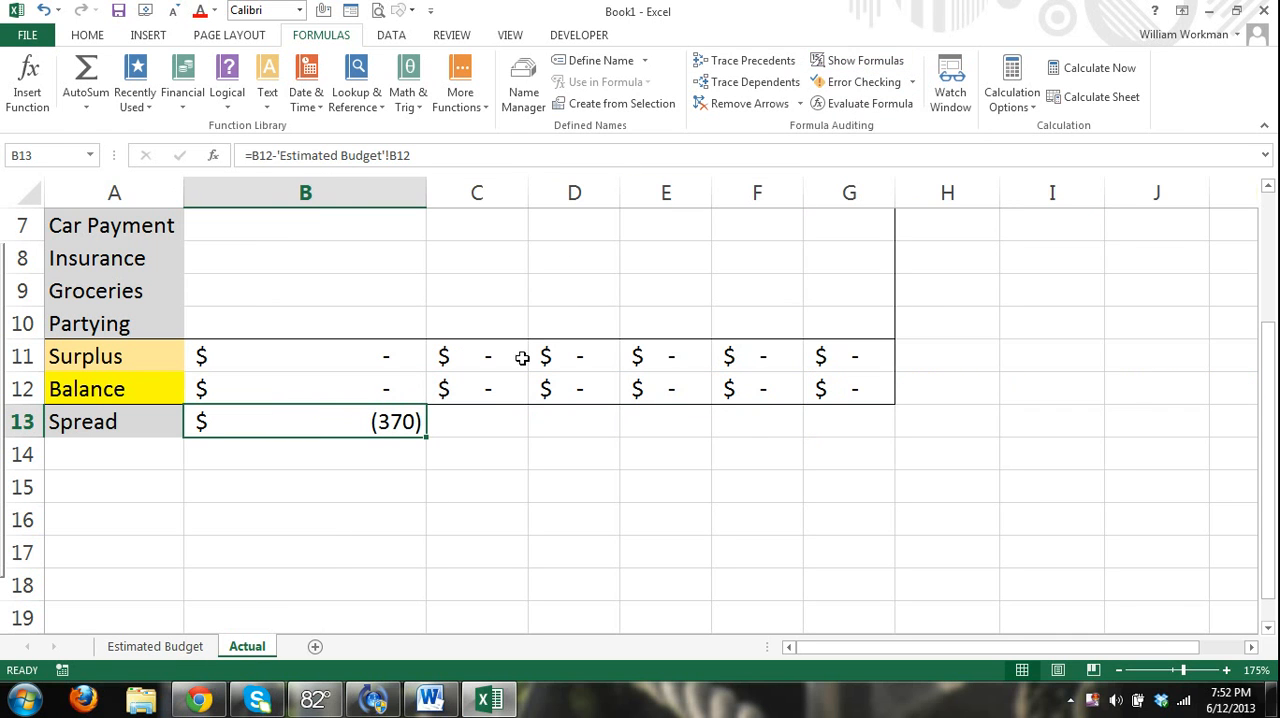
pyautogui.scroll(1, 711, 454)
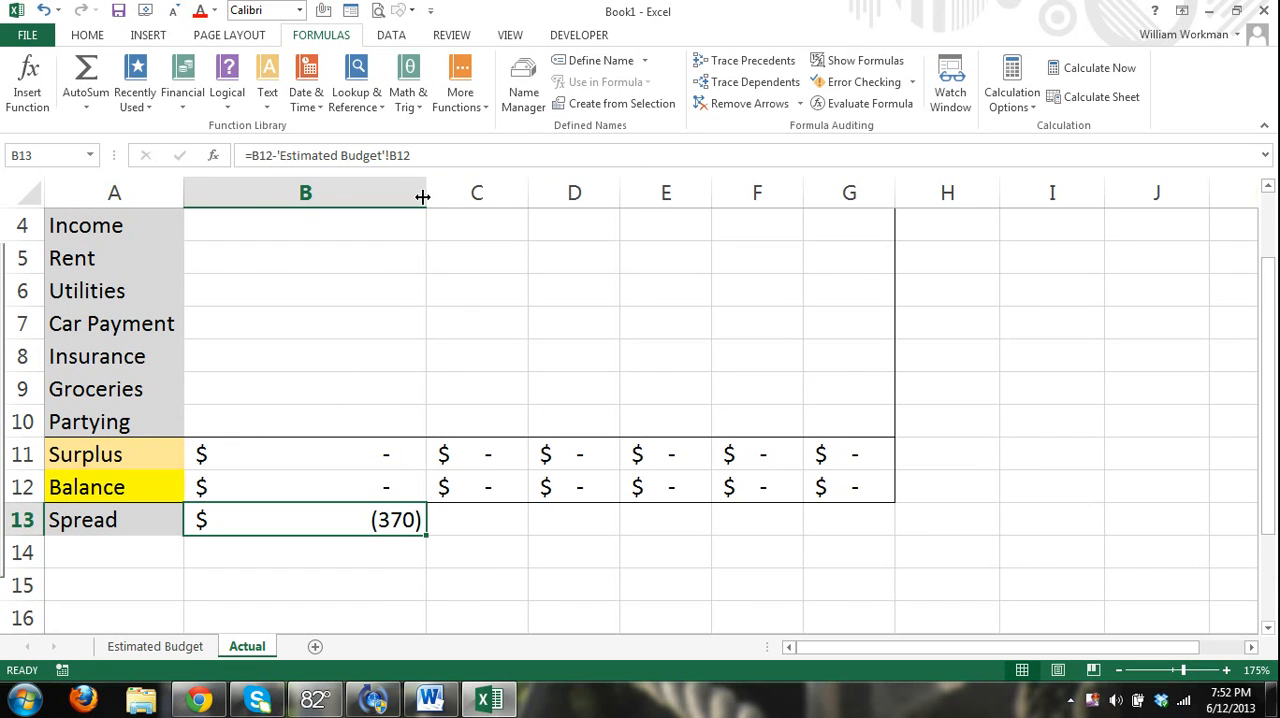
pyautogui.moveTo(427, 197); pyautogui.dragTo(303, 208)
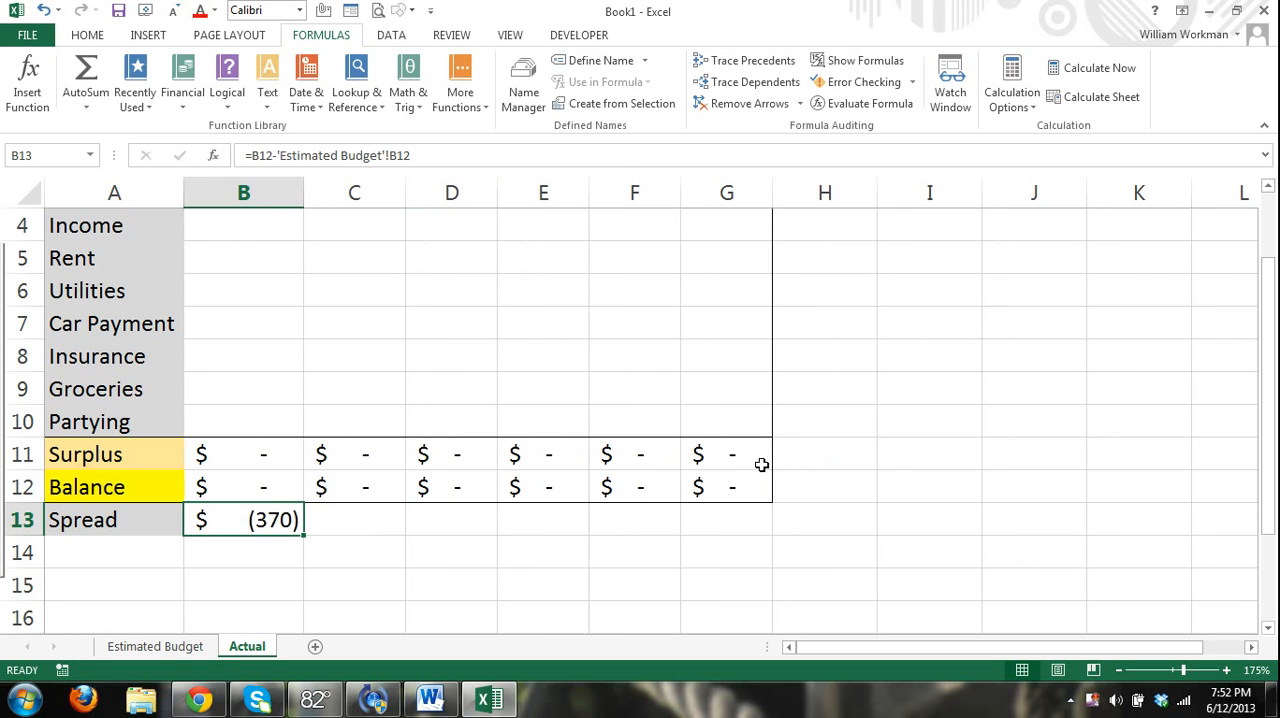
# Fill the Spread formula from B13 across to G13 so it covers January through June.
pyautogui.scroll(1, 761, 464)
pyautogui.scroll(-1, 766, 462)
pyautogui.moveTo(305, 535); pyautogui.dragTo(740, 532)
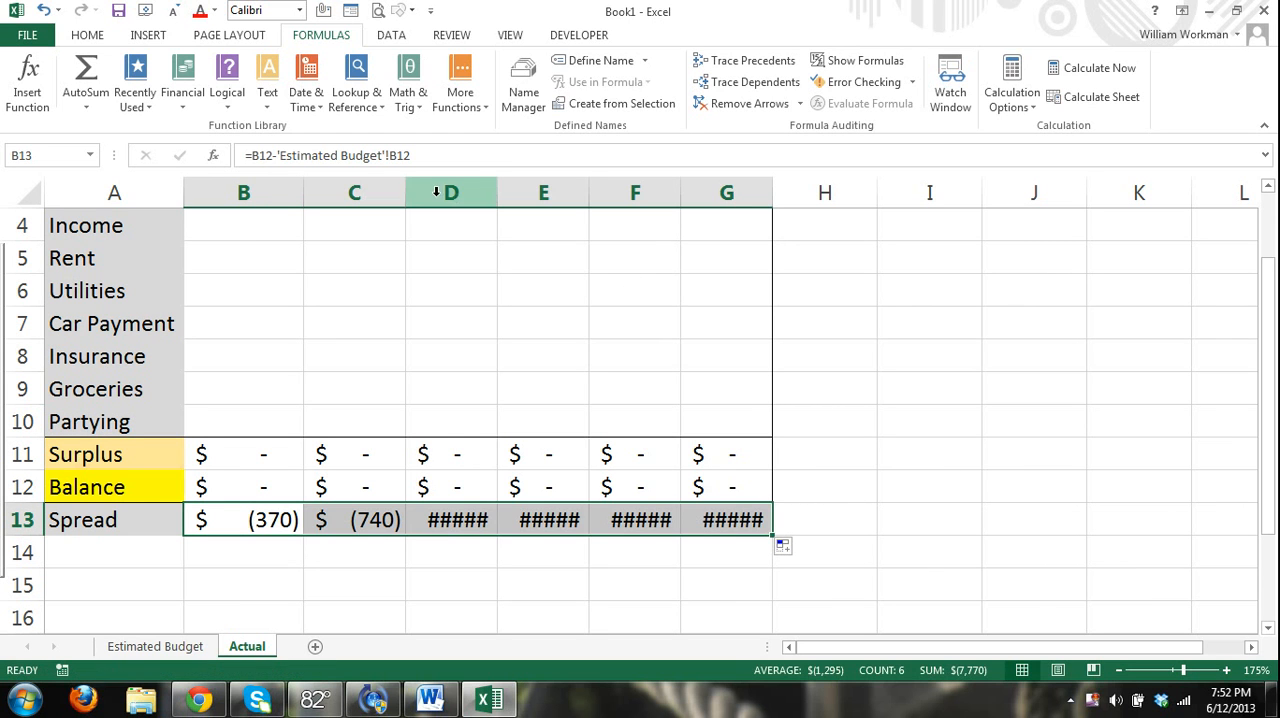
# Auto-fit the widths of columns B through G to their contents on the Actual sheet.
pyautogui.moveTo(260, 194); pyautogui.dragTo(720, 209)
pyautogui.doubleClick(680, 193)
pyautogui.click(851, 412)
pyautogui.scroll(1, 876, 482)
pyautogui.scroll(2, 876, 482)
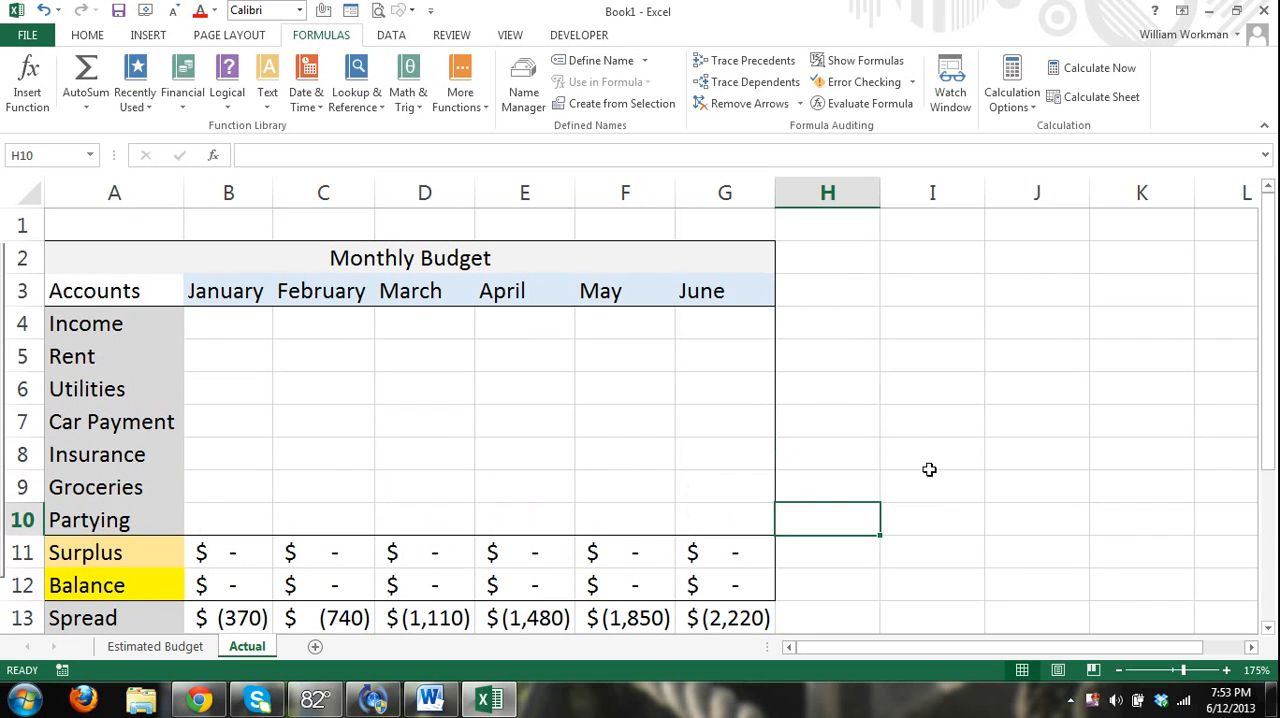
# Enter 650 as the January income in B4 of the Actual sheet.
pyautogui.click(255, 326)
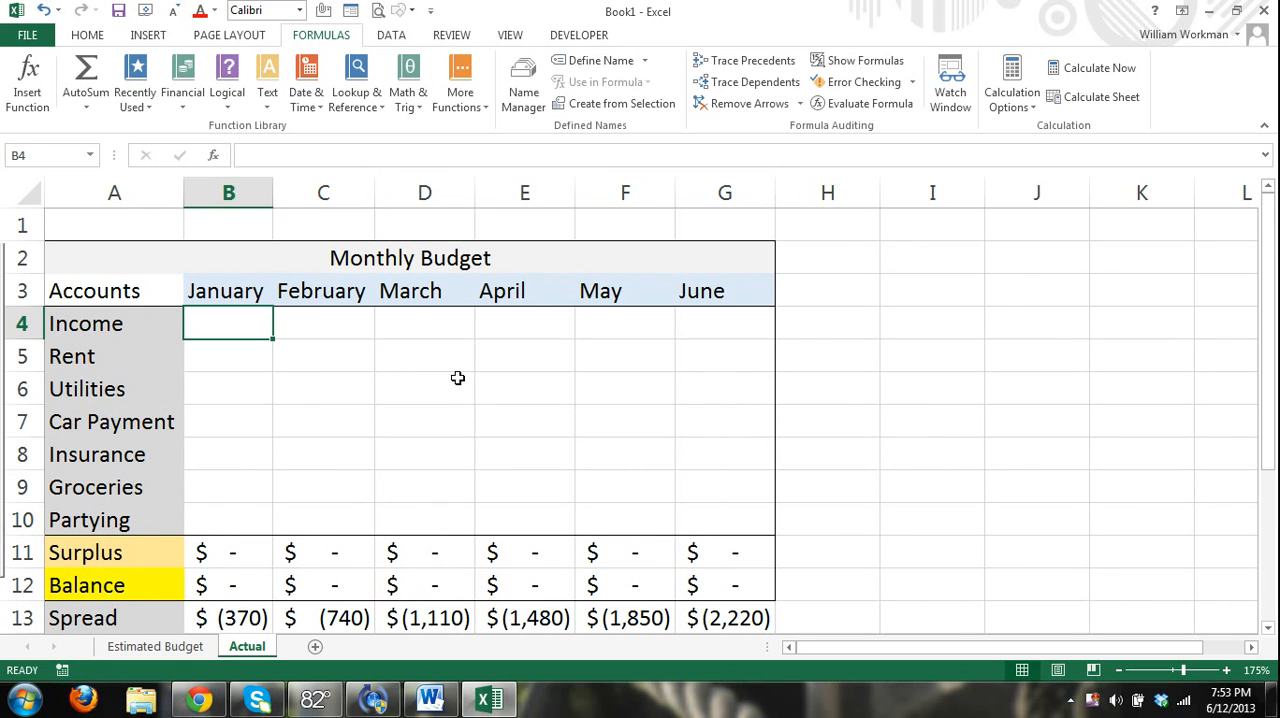
pyautogui.write('650')
pyautogui.press('Return')
# Set the January income in B4 to 4300 and fill it across to June in G4.
pyautogui.click(258, 330)
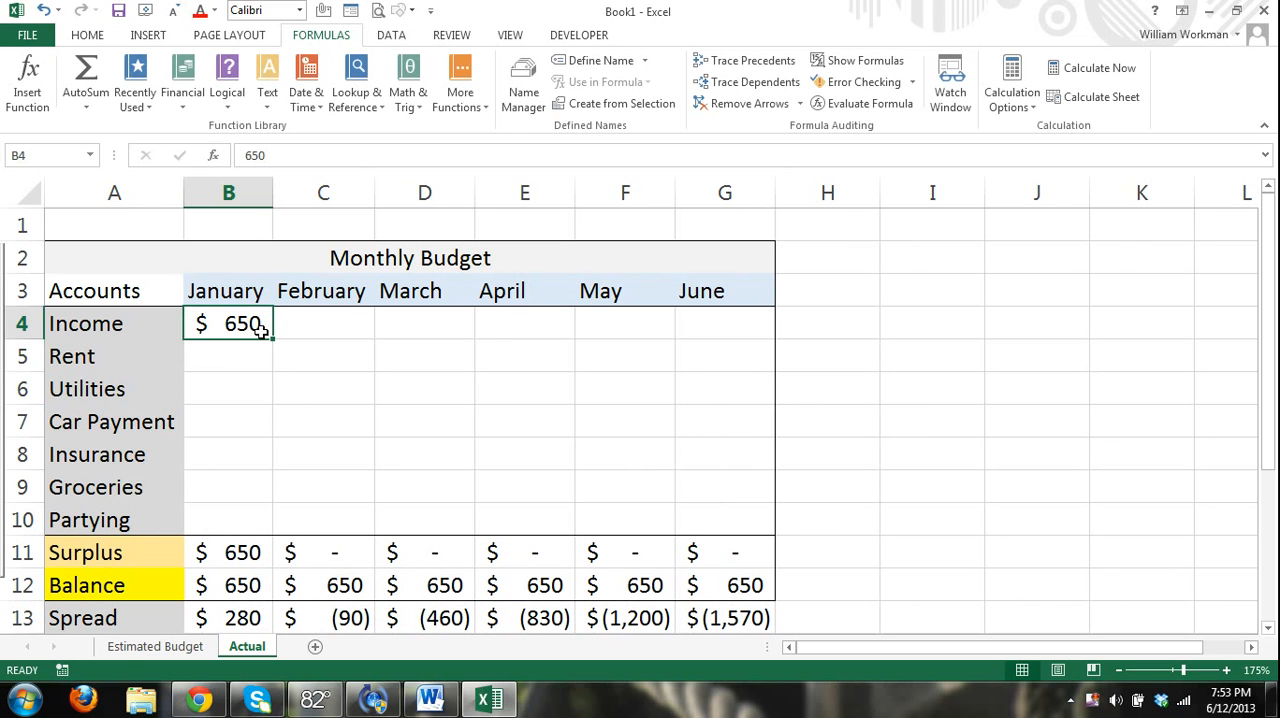
pyautogui.moveTo(273, 340); pyautogui.dragTo(249, 326)
pyautogui.write('4300')
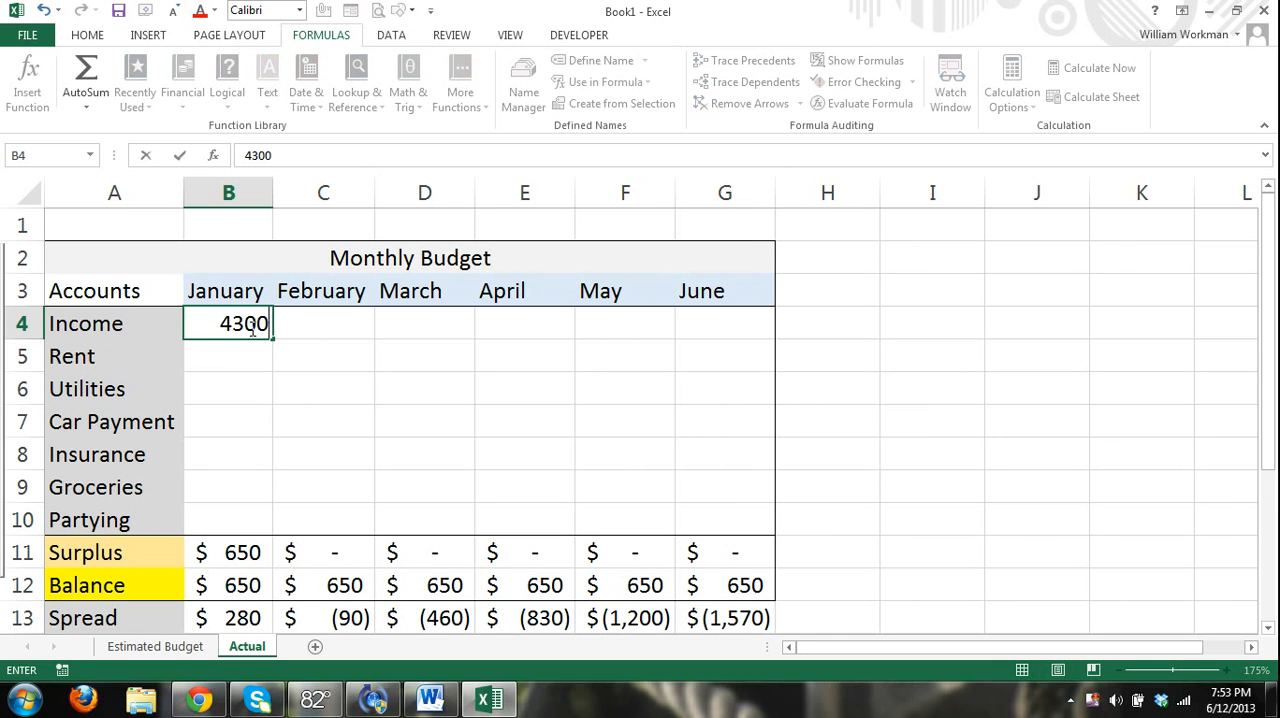
pyautogui.click(248, 330)
pyautogui.moveTo(274, 340); pyautogui.dragTo(745, 338)
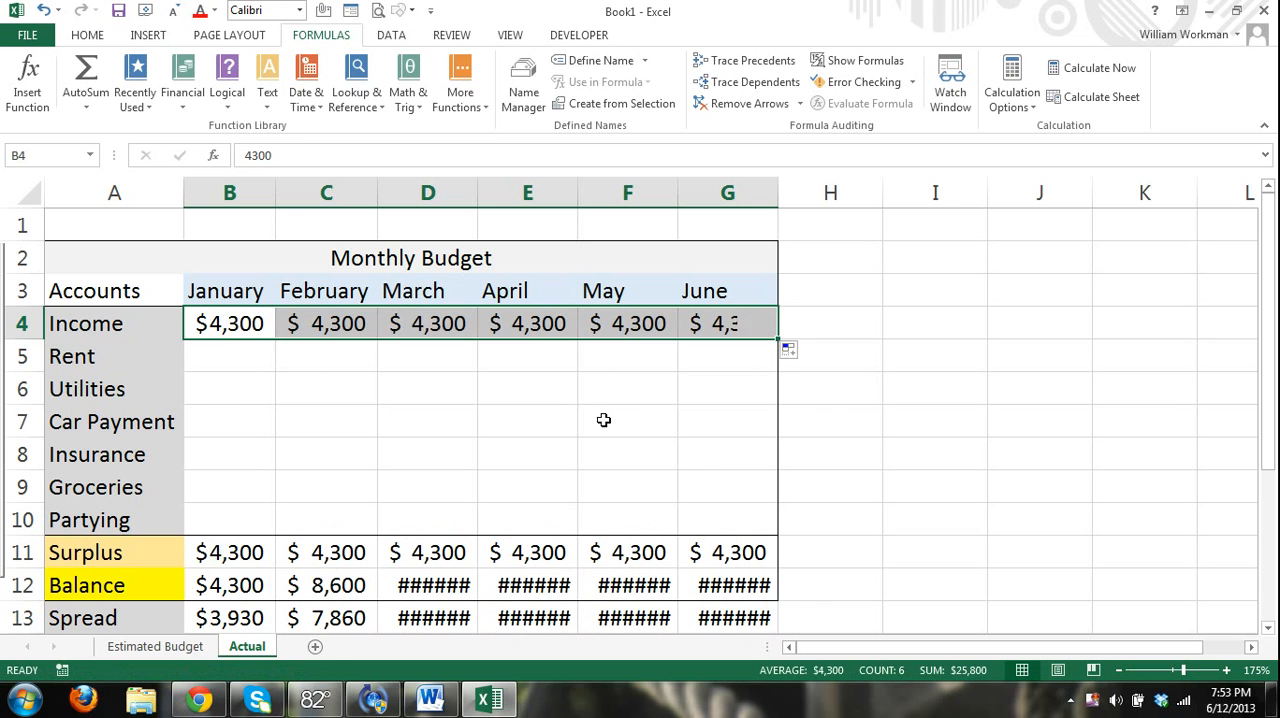
# Copy the January through June expense amounts in B5:G10 of the Estimated Budget sheet into the same cells of the Actual sheet.
pyautogui.click(222, 360)
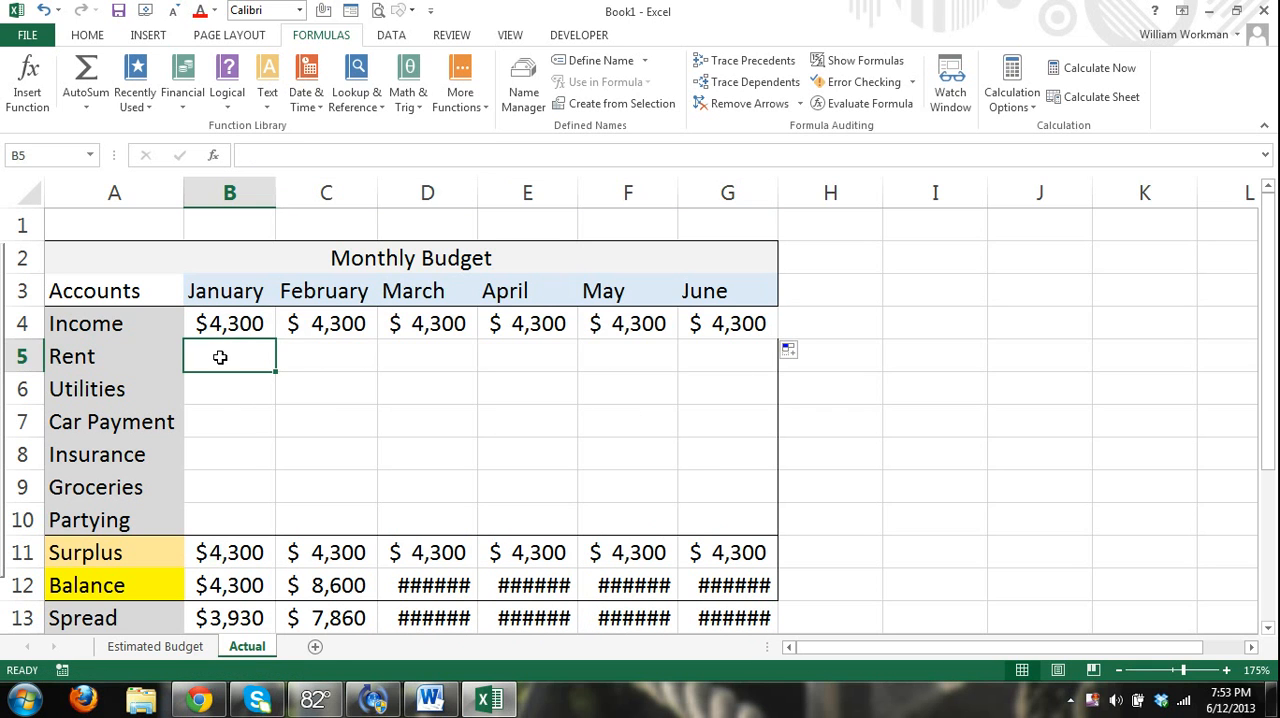
pyautogui.click(155, 646)
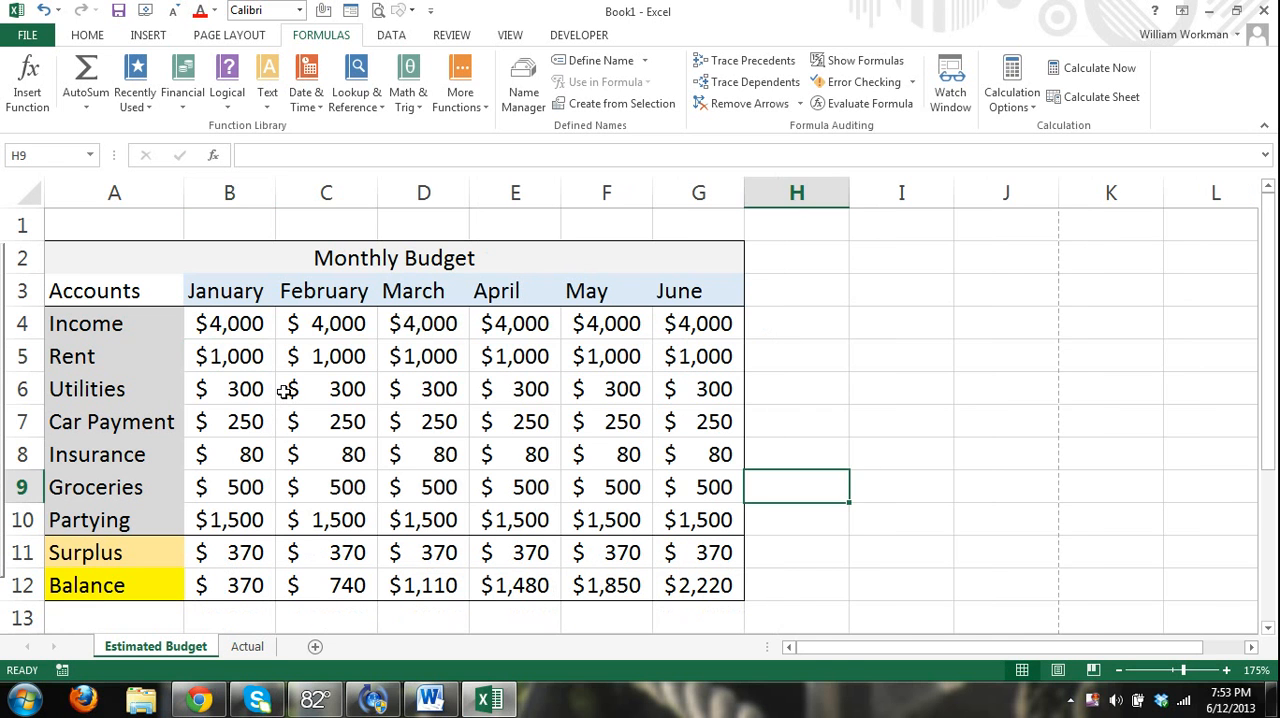
pyautogui.moveTo(333, 421); pyautogui.dragTo(676, 528)
pyautogui.hotkey('ctrl', 'c')
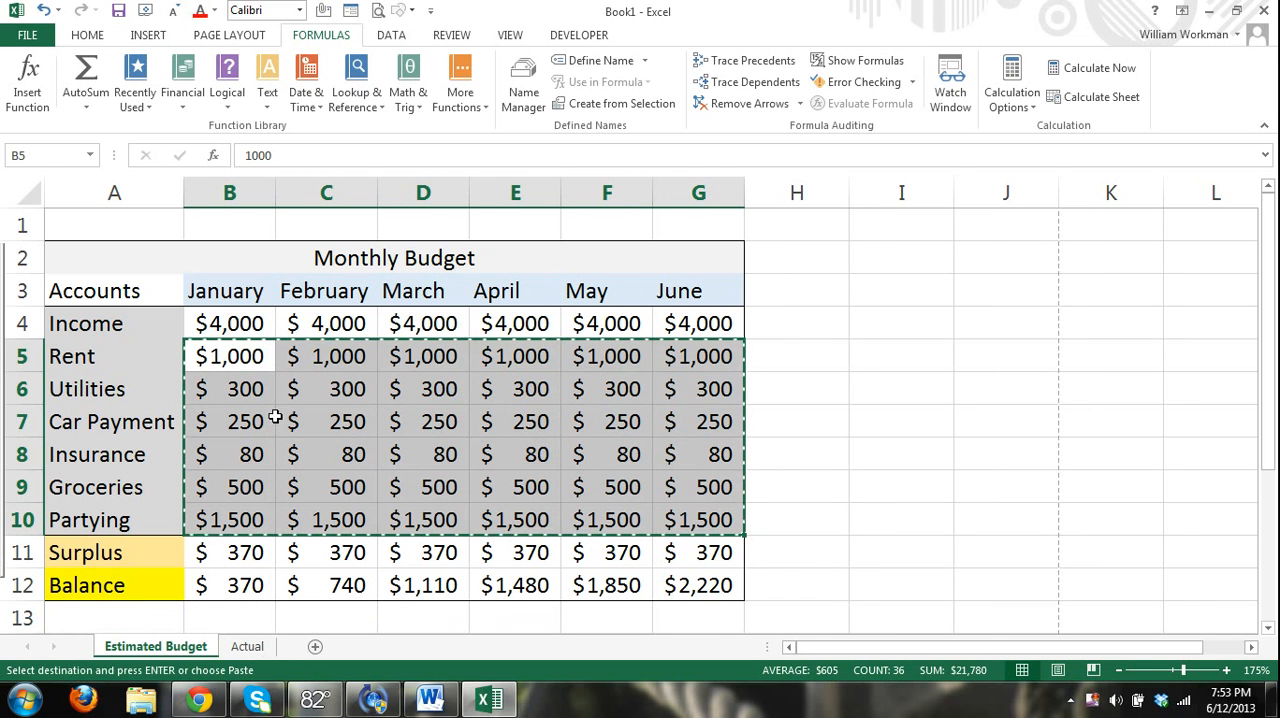
pyautogui.moveTo(232, 358); pyautogui.dragTo(708, 522)
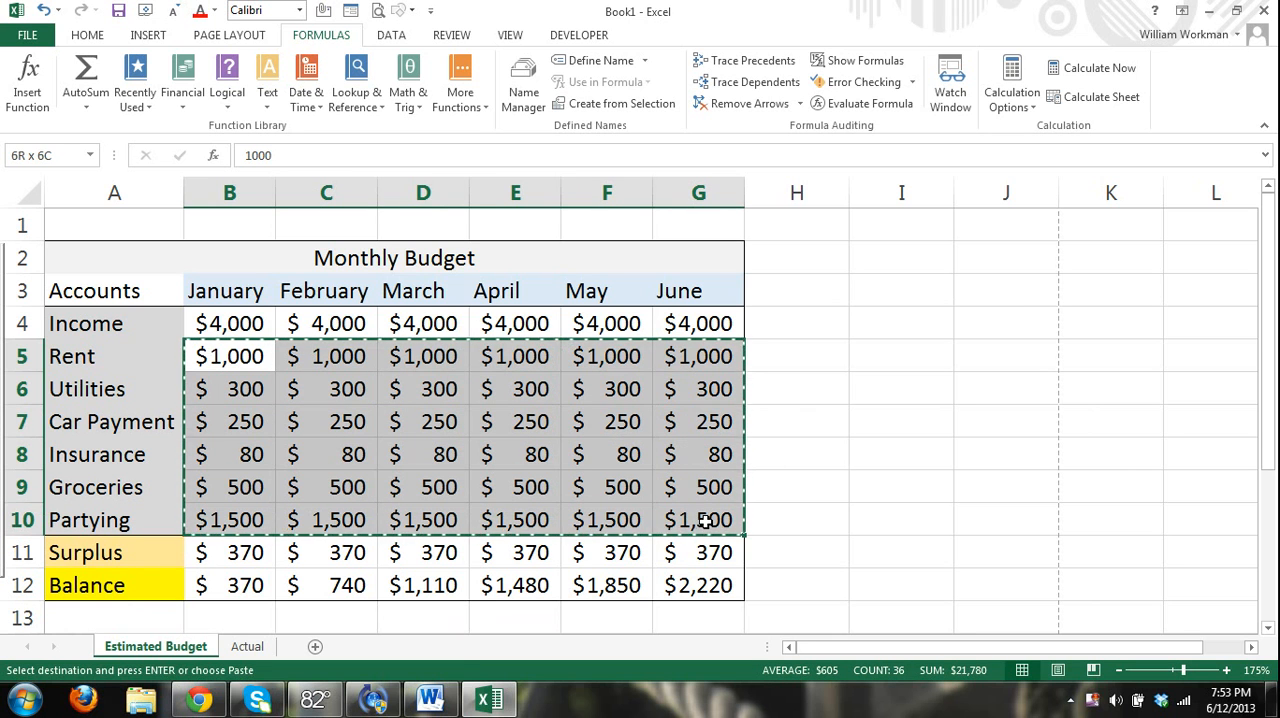
pyautogui.click(247, 647)
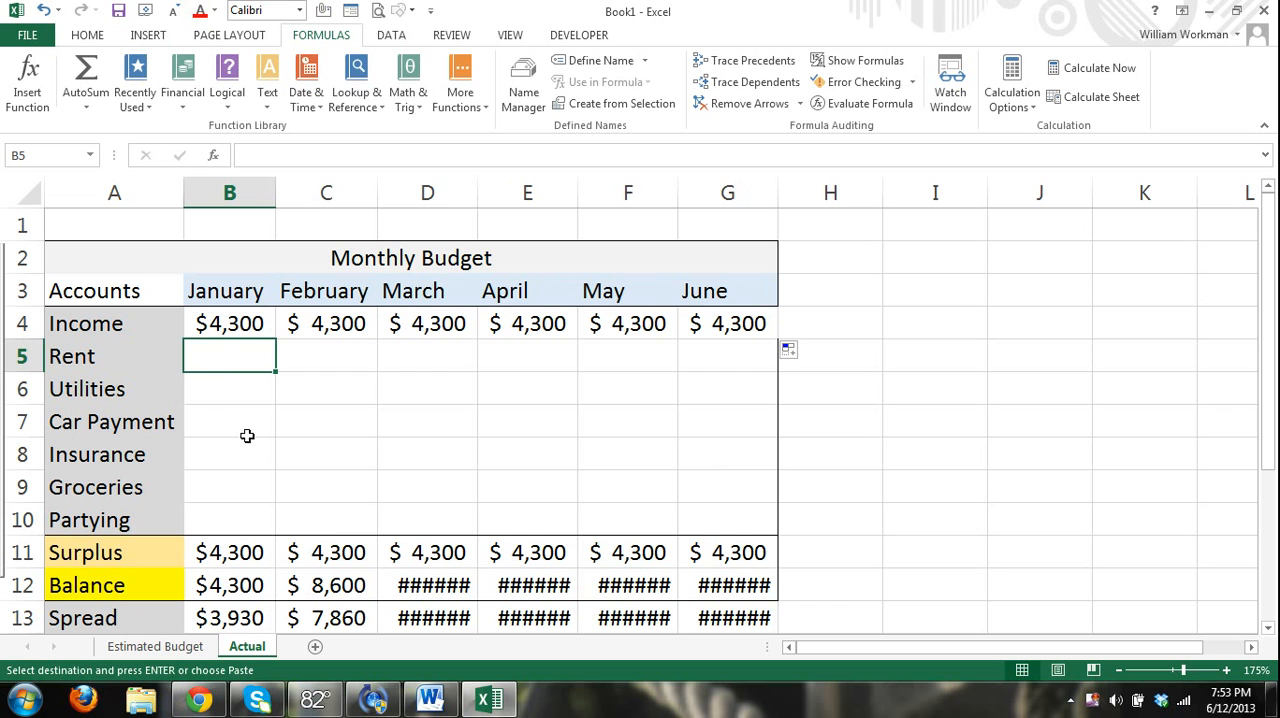
pyautogui.hotkey('ctrl', 'v')
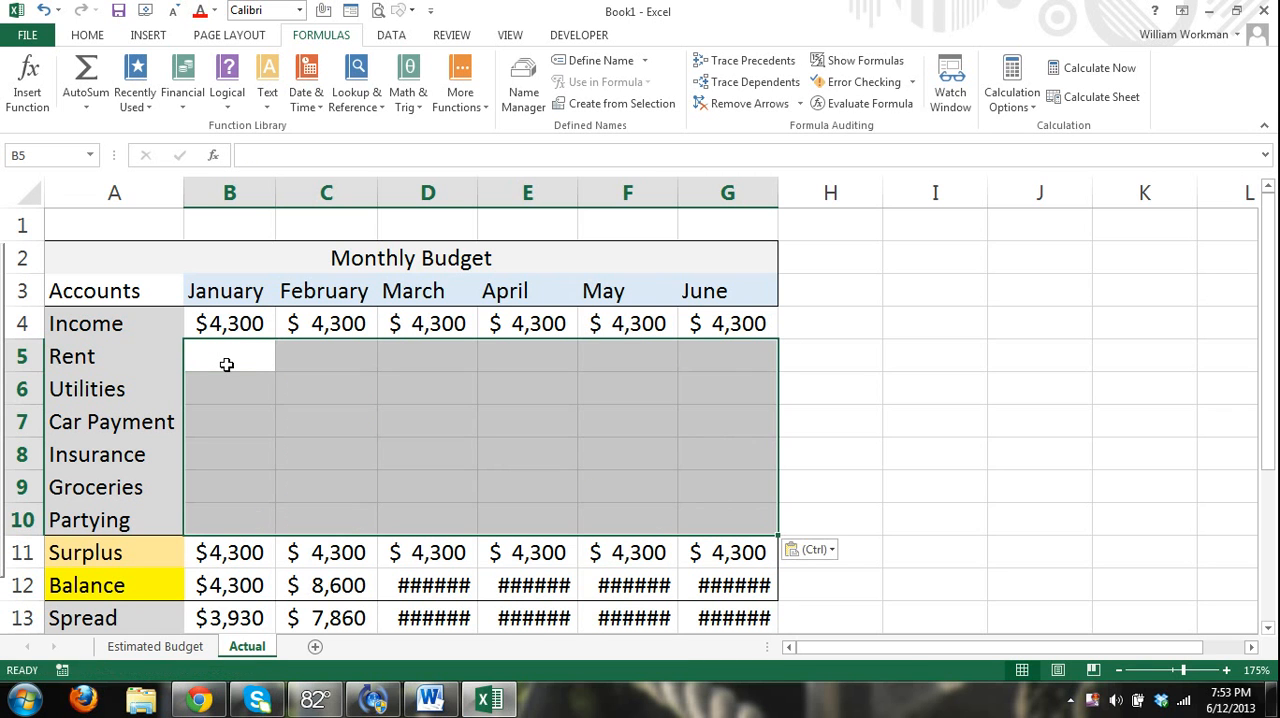
pyautogui.click(565, 453)
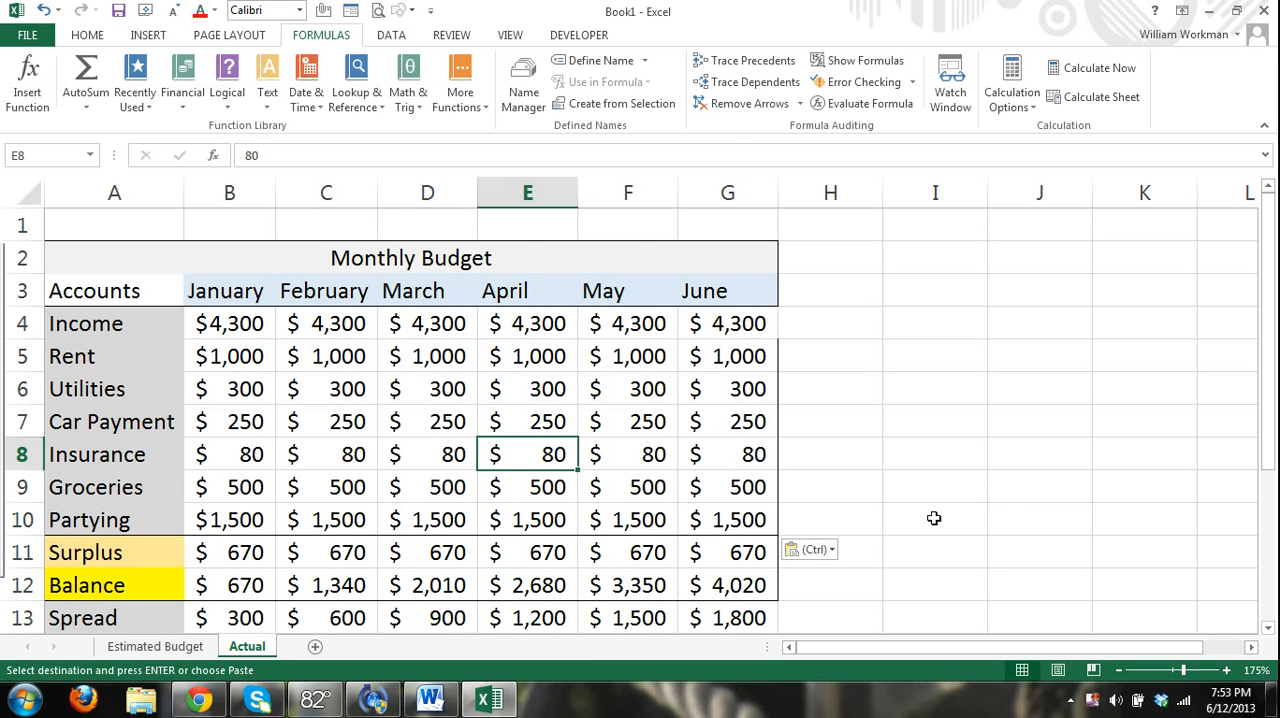
# Examine the Spread row on the Actual sheet, including the June formula in G13, against the income, expense and balance rows.
pyautogui.scroll(-1, 920, 530)
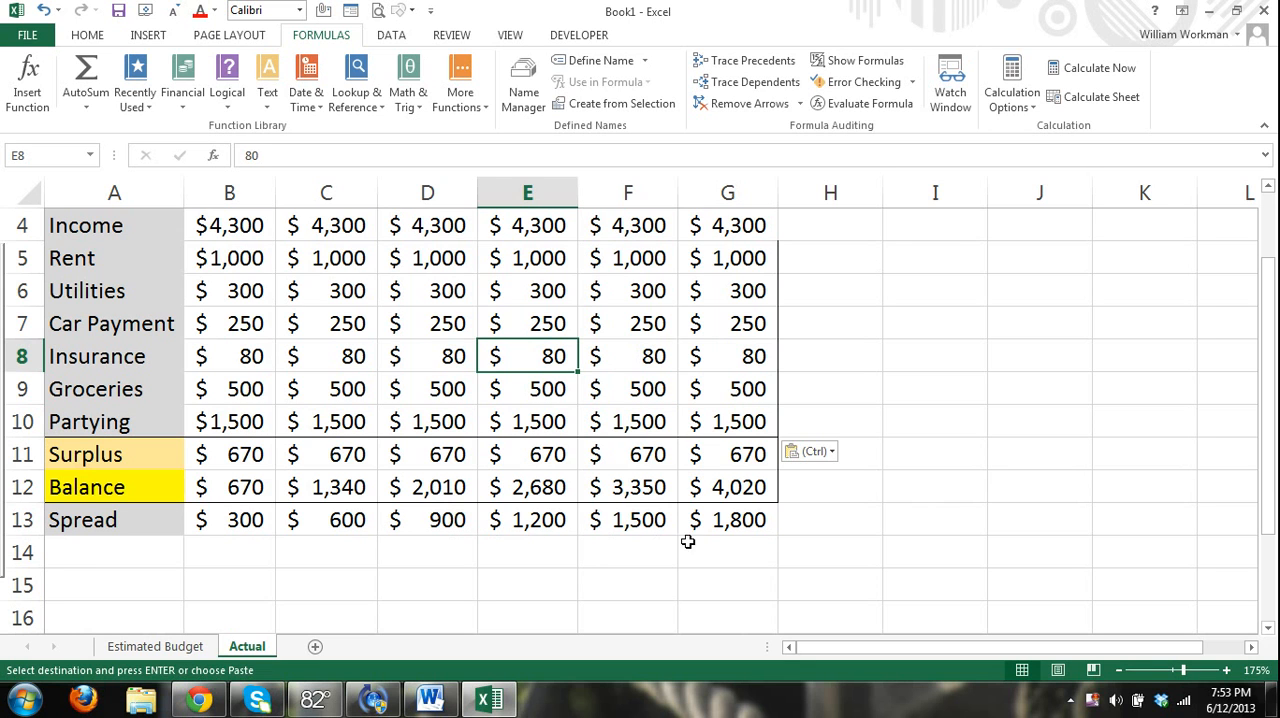
pyautogui.click(748, 530)
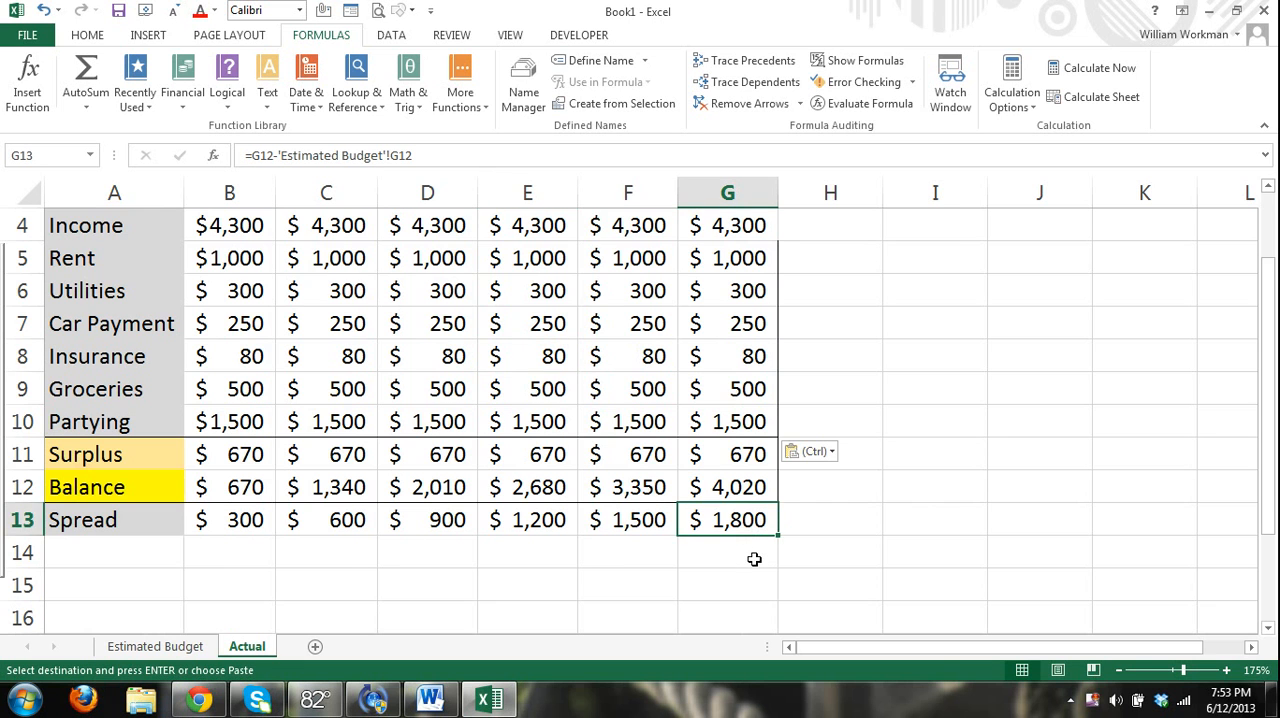
pyautogui.scroll(1, 790, 530)
pyautogui.scroll(-1, 838, 510)
pyautogui.scroll(1, 814, 466)
pyautogui.scroll(-1, 806, 477)
pyautogui.scroll(1, 655, 535)
pyautogui.scroll(-3, 710, 436)
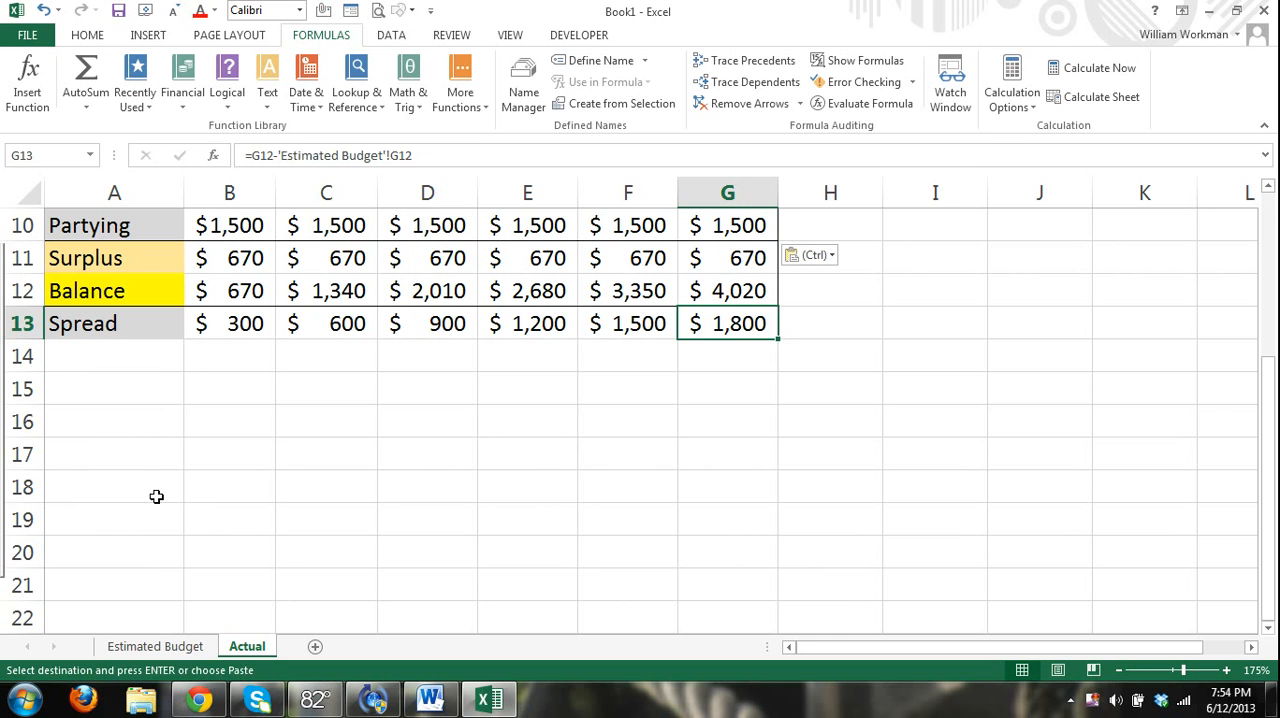
pyautogui.scroll(-1, 237, 510)
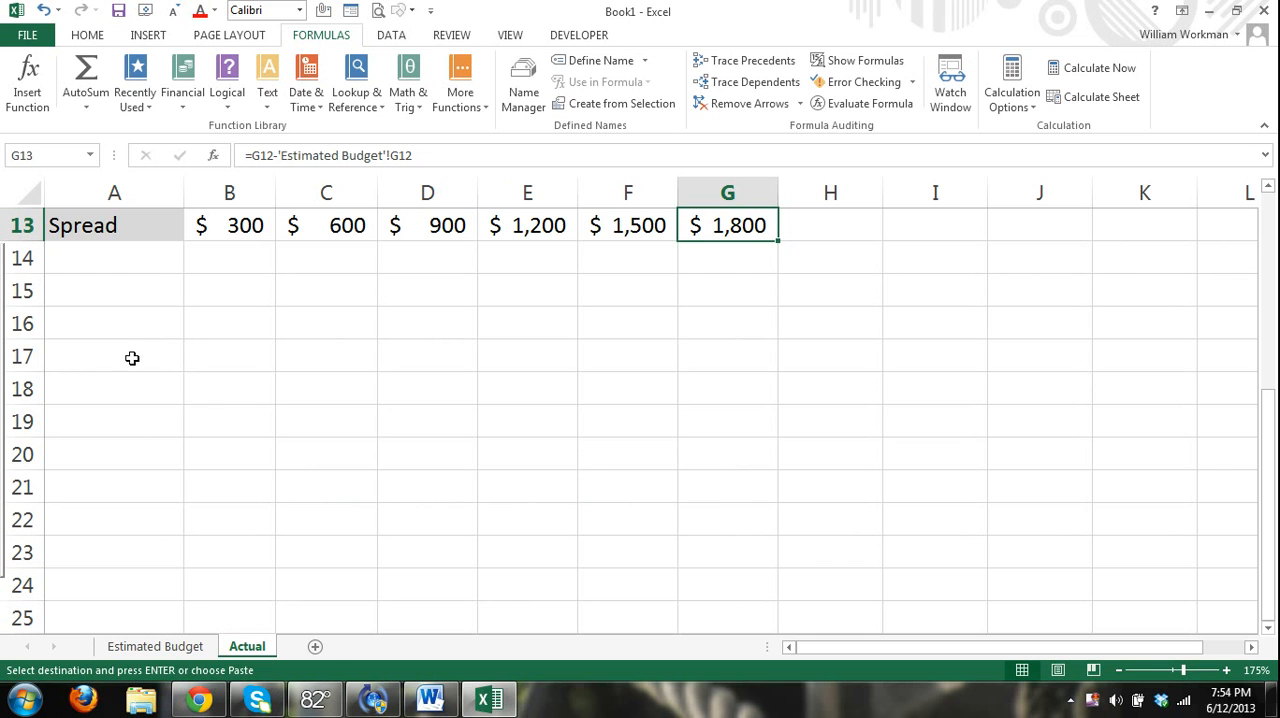
# Add a new worksheet after the Actual sheet and enter the heading Employee in A3.
pyautogui.click(315, 647)
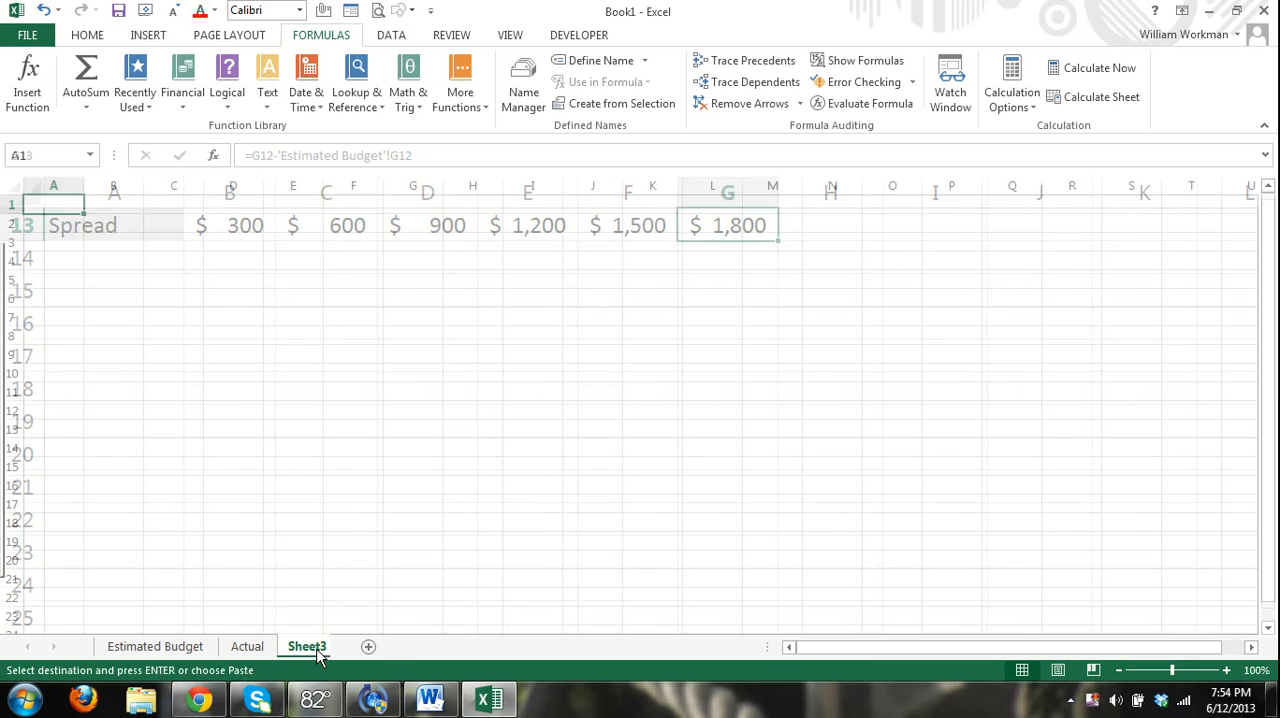
pyautogui.scroll(2, 174, 308)
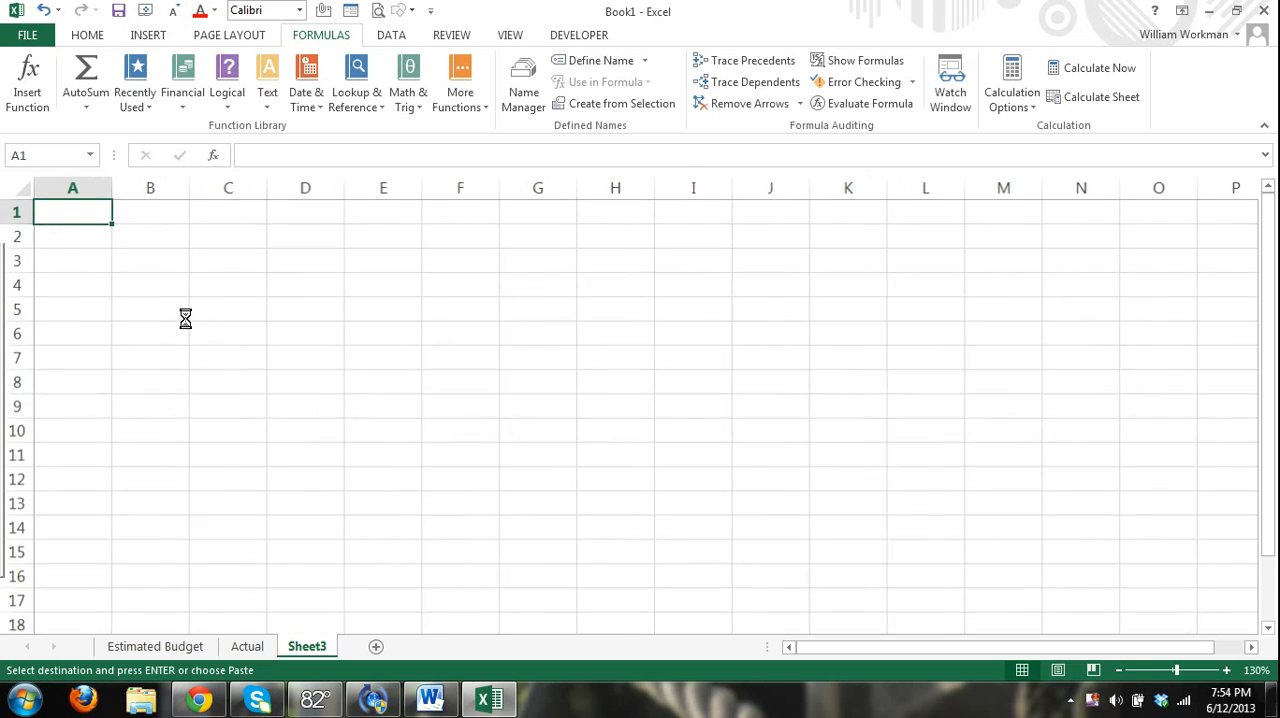
pyautogui.write('Employee')
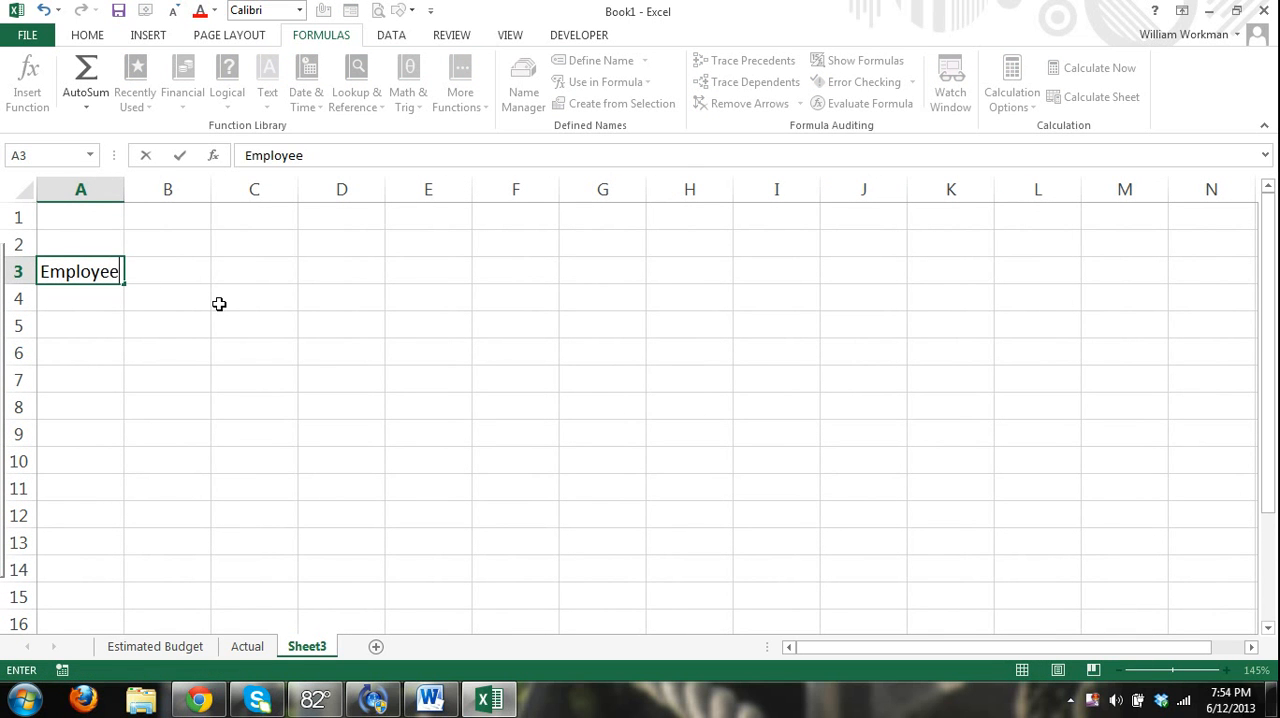
pyautogui.click(175, 317)
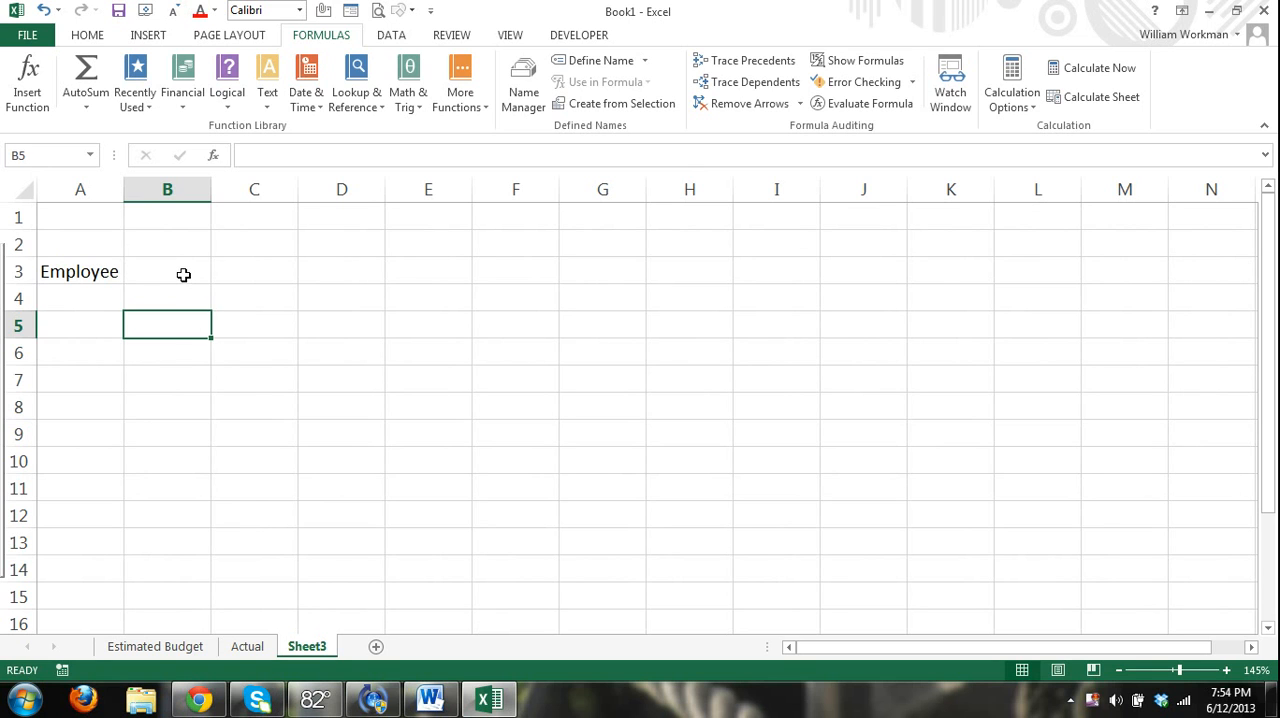
# Enter Quarter 1 in B3 and fill the heading series across to Quarter 4 in E3.
pyautogui.click(184, 274)
pyautogui.write('Quarter 1')
pyautogui.press('Return')
pyautogui.click(189, 318)
pyautogui.click(196, 280)
pyautogui.moveTo(211, 285); pyautogui.dragTo(450, 288)
pyautogui.click(363, 358)
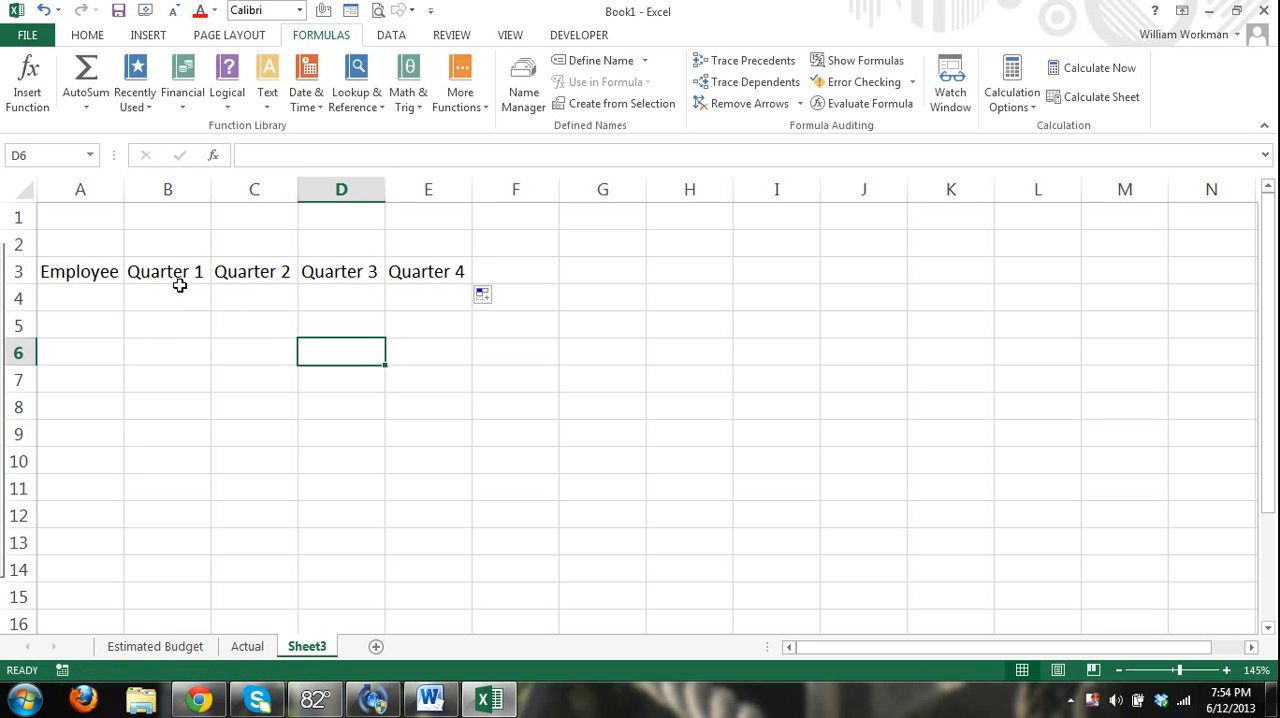
# List five employee names in A4 through A8 under the Employee heading and auto-fit column A to them.
pyautogui.click(91, 298)
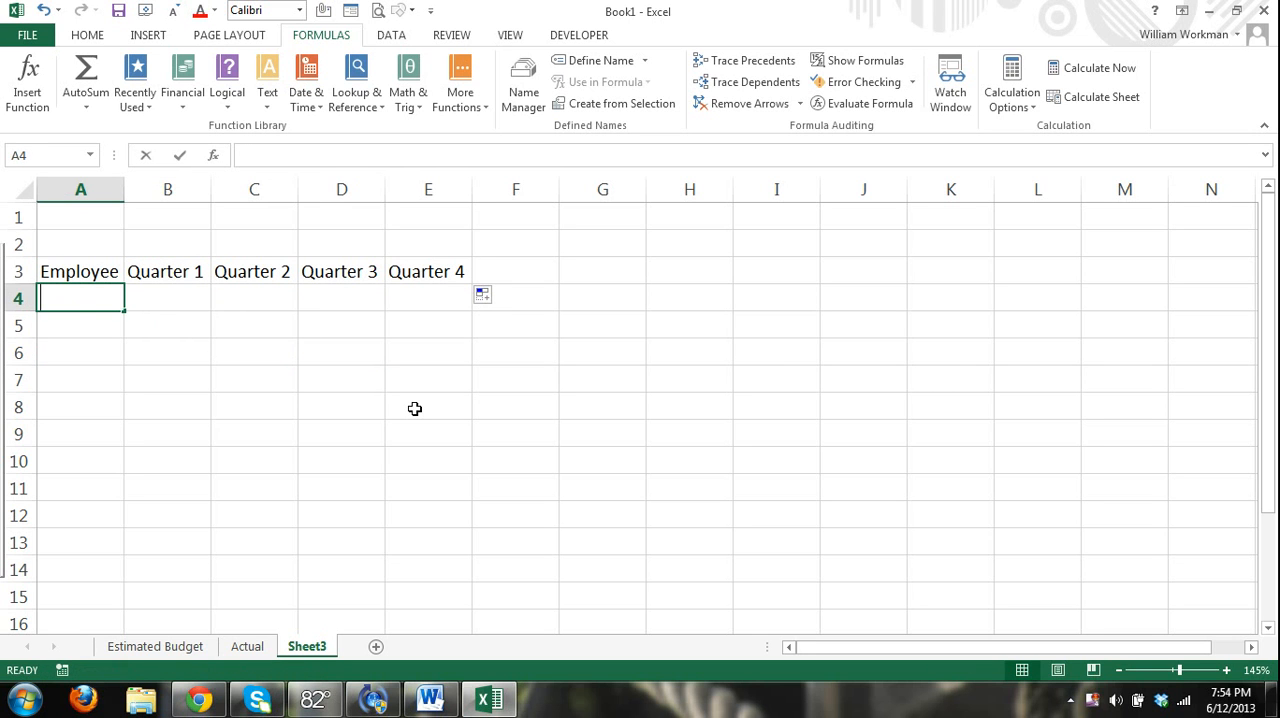
pyautogui.write('Todd')
pyautogui.press('Return')
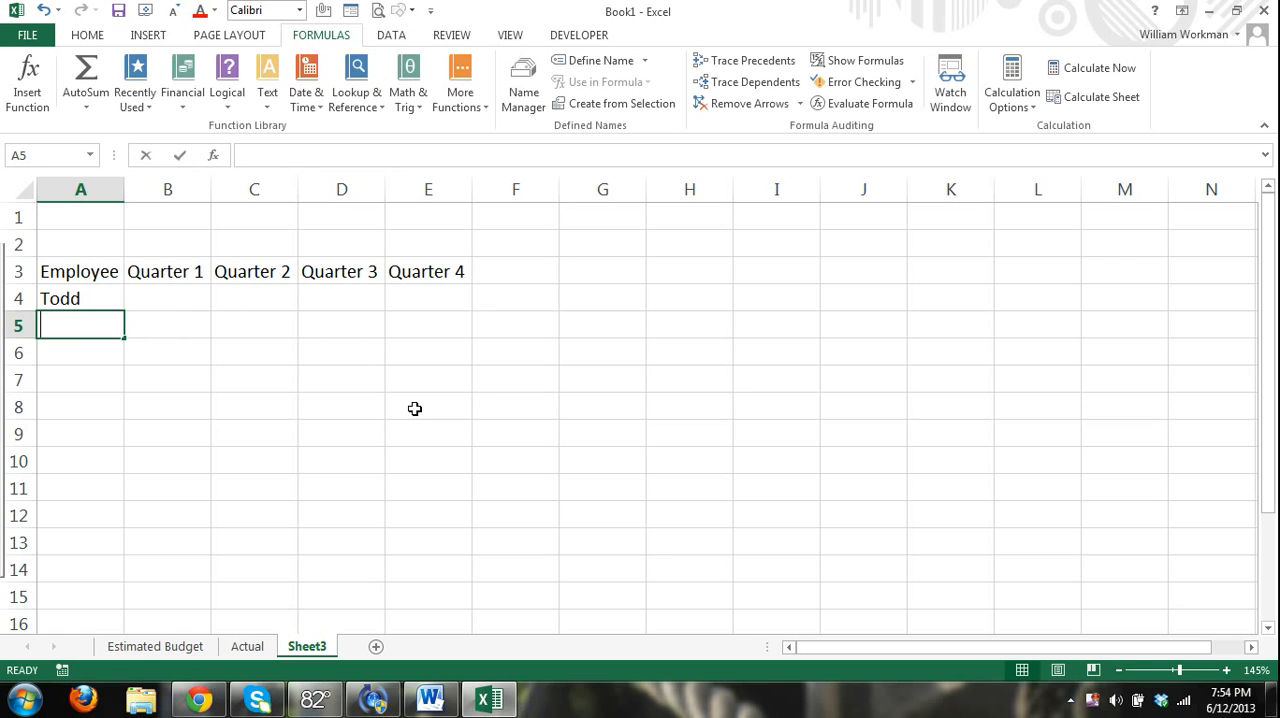
pyautogui.write('John')
pyautogui.press('Return')
pyautogui.write('Bob')
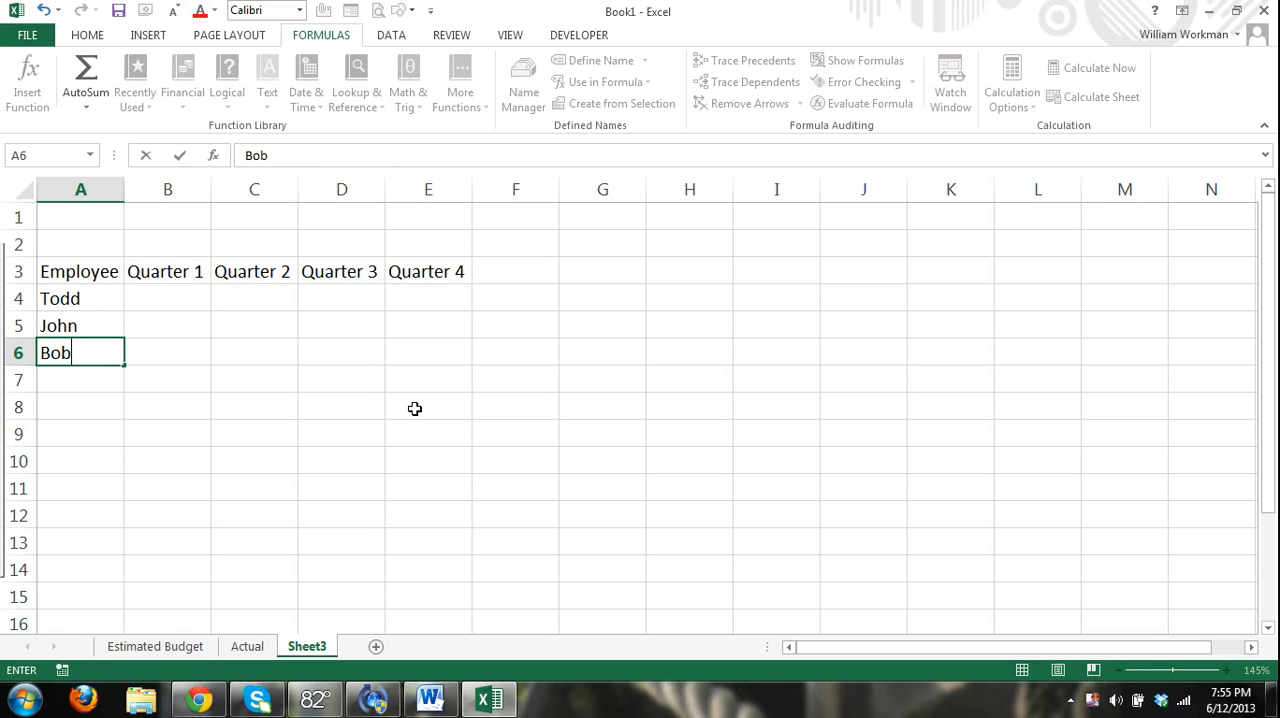
pyautogui.press('Return')
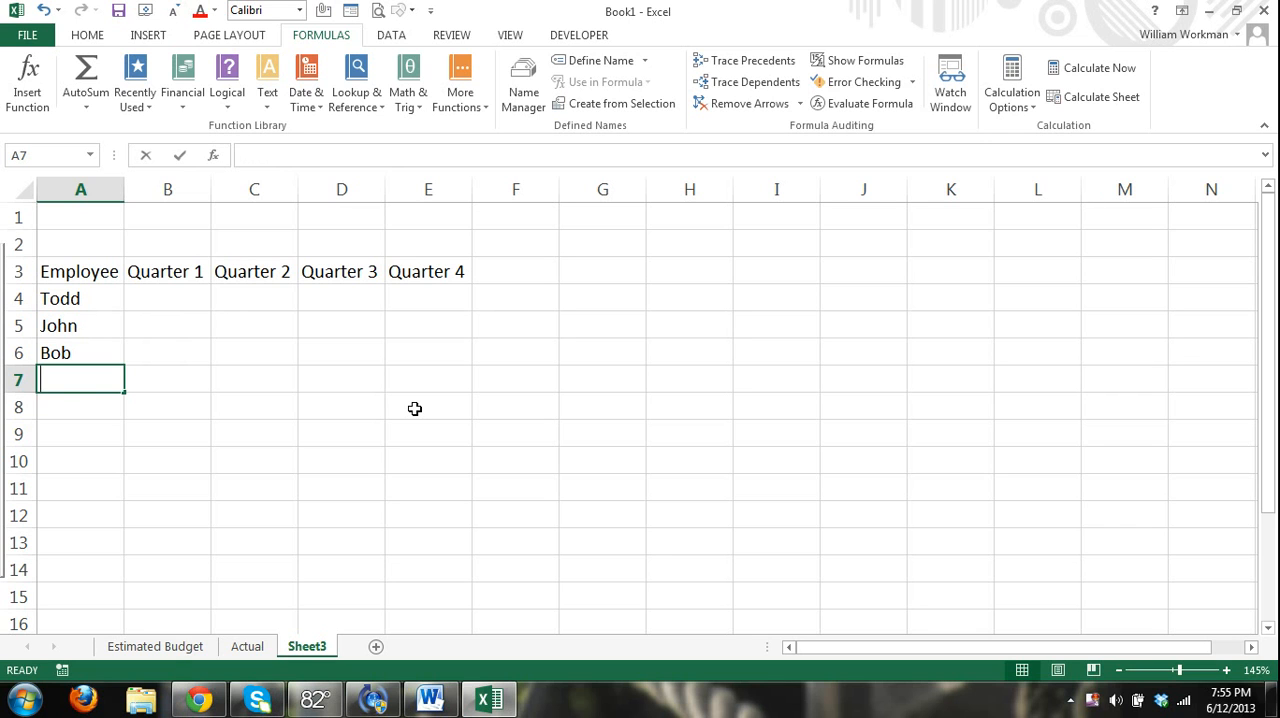
pyautogui.write('Billy Bob')
pyautogui.press('Return')
pyautogui.write('B')
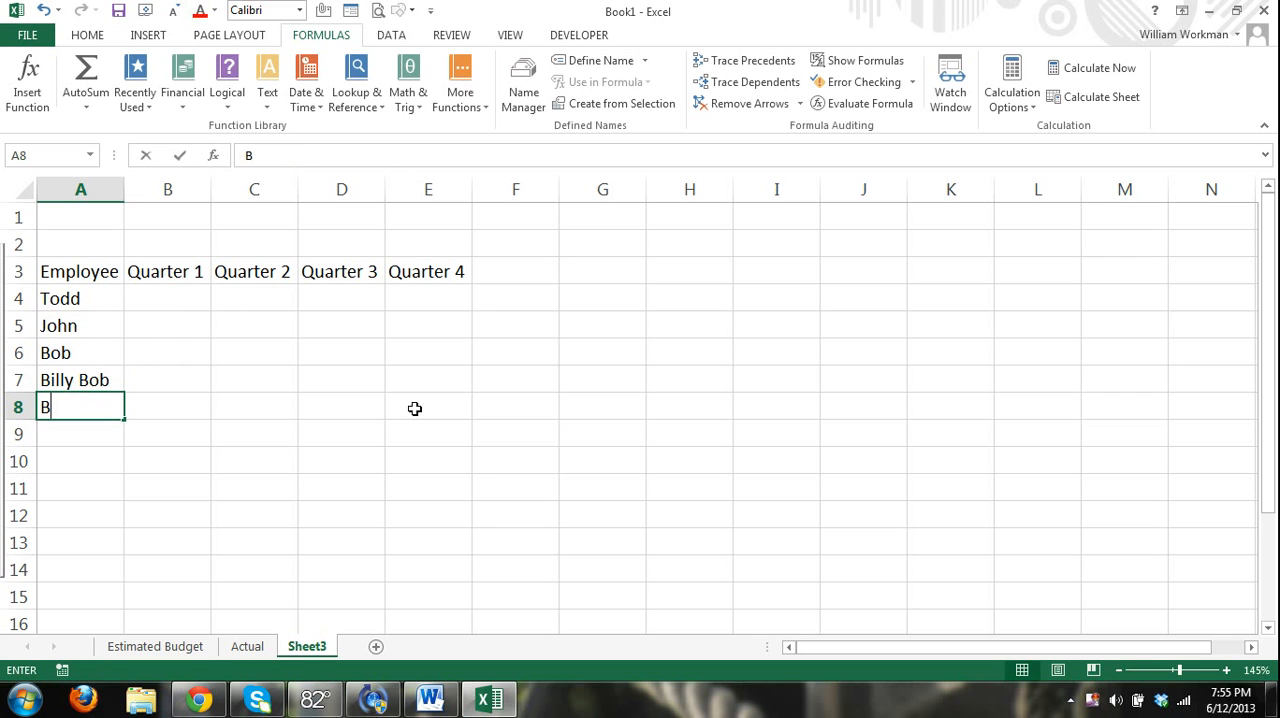
pyautogui.write('illy Bob Todd')
pyautogui.click(108, 452)
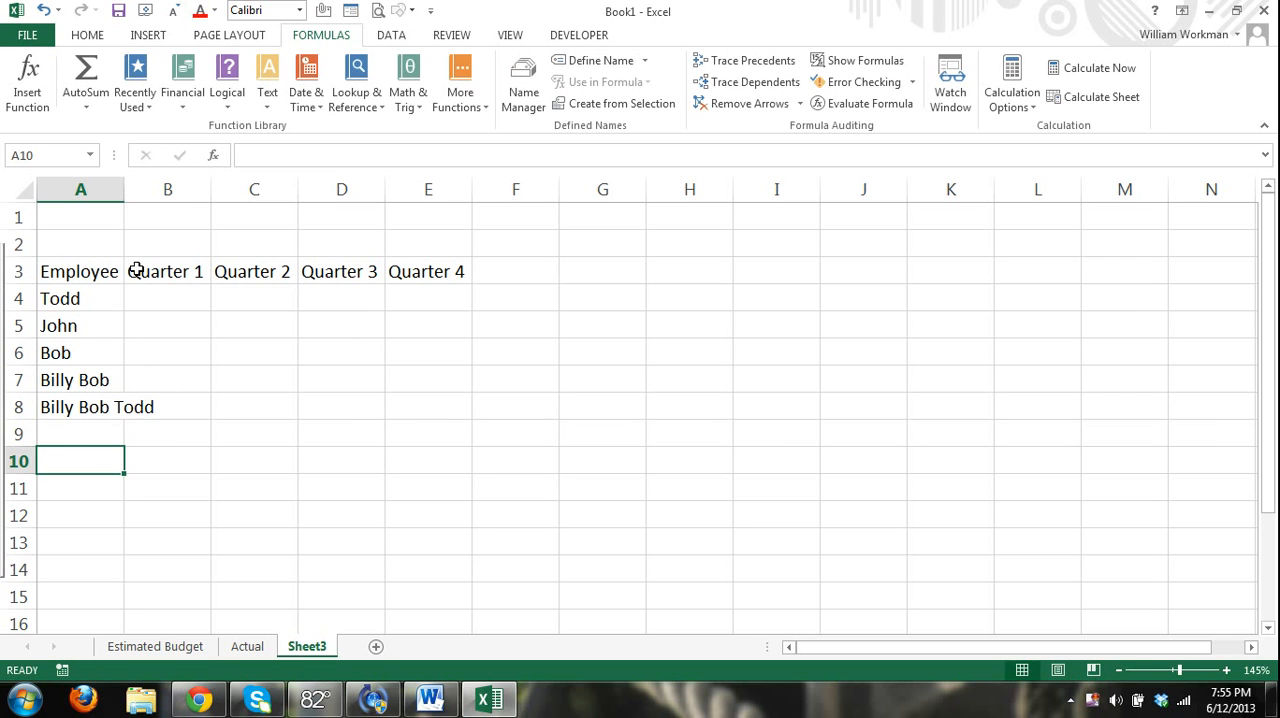
pyautogui.doubleClick(123, 192)
pyautogui.click(229, 452)
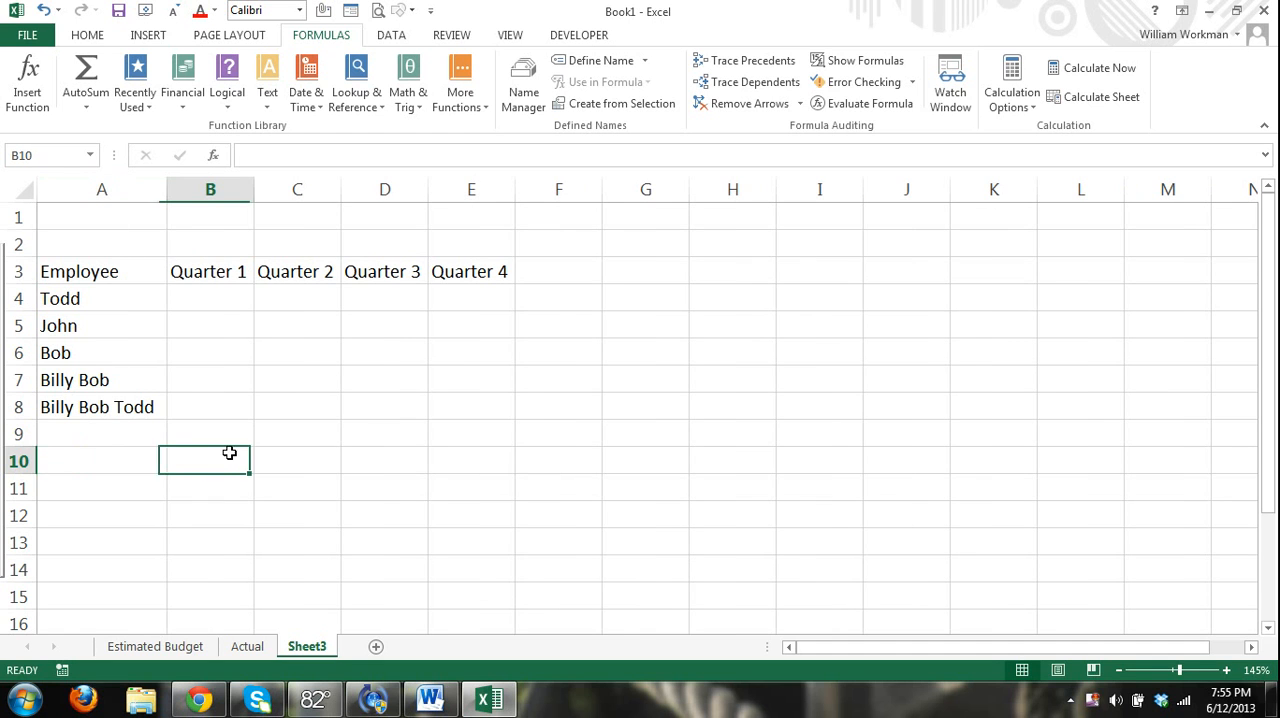
# Enter the first employee's quarterly amounts 1200, 1300, 1400 and 1200 in B4 through E4.
pyautogui.click(215, 300)
pyautogui.write('1200')
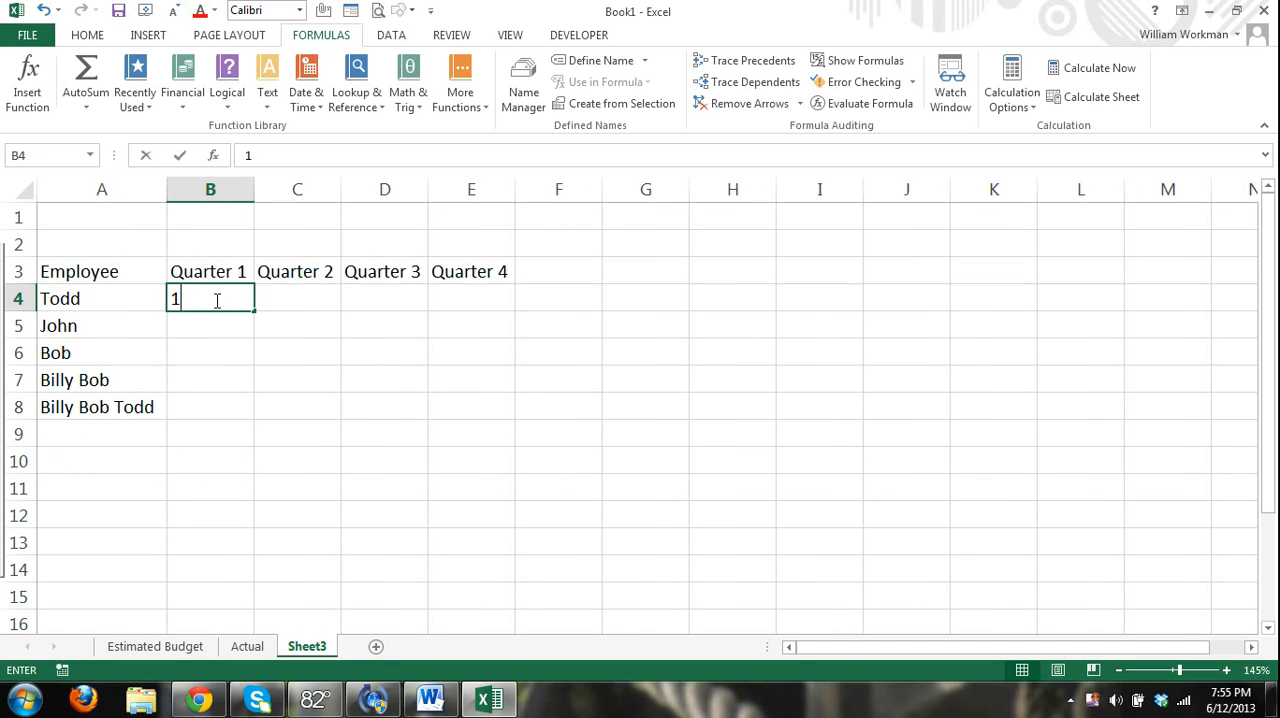
pyautogui.press('Tab')
pyautogui.write('1300')
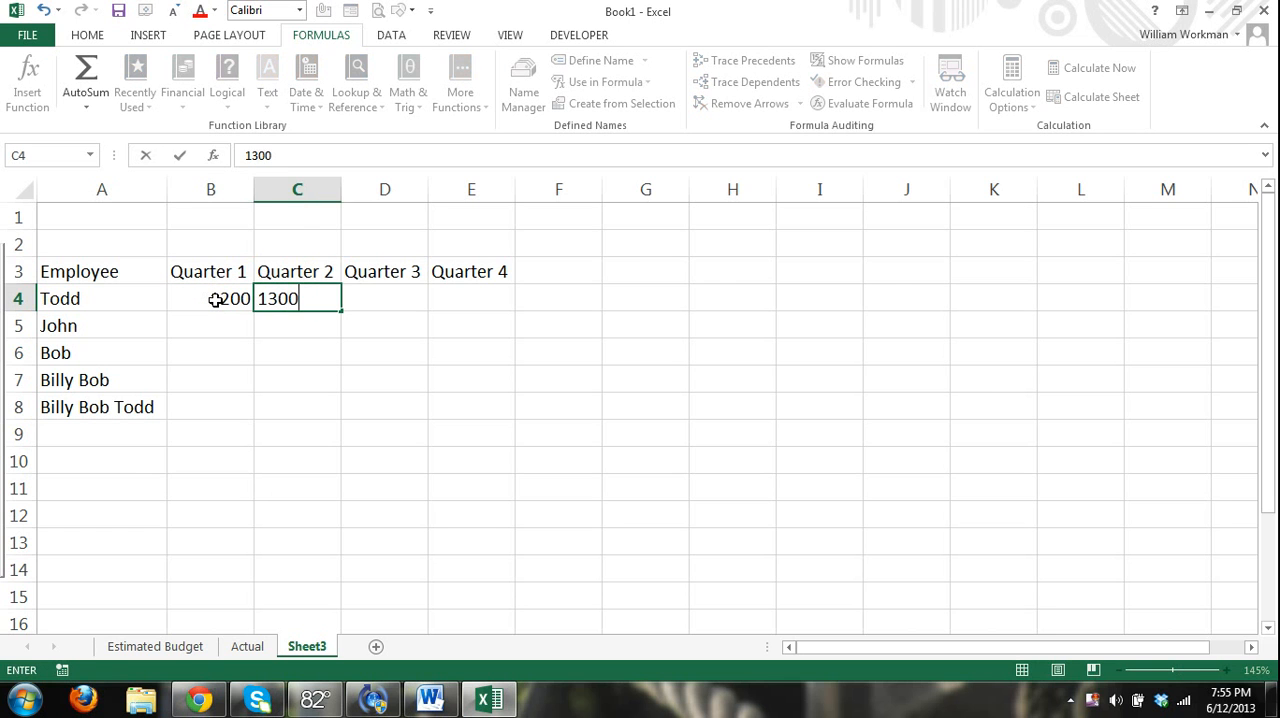
pyautogui.press('Tab')
pyautogui.write('1400')
pyautogui.press('Tab')
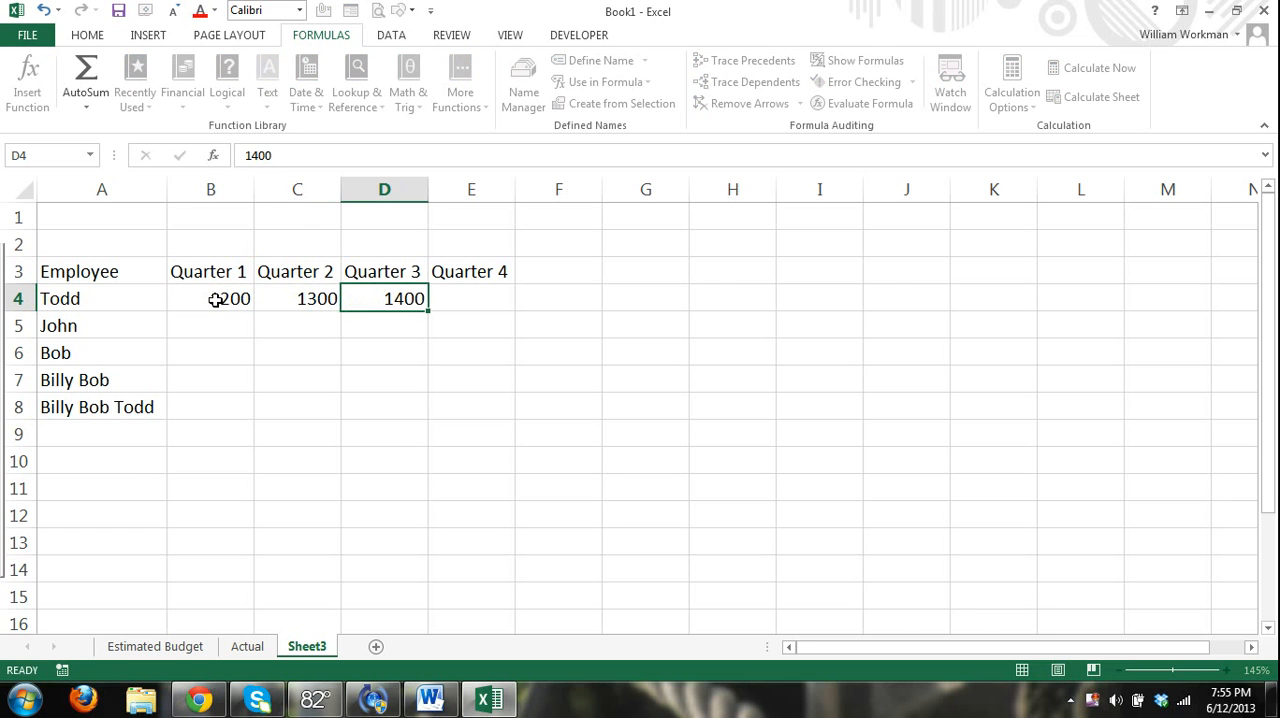
pyautogui.write('1200')
pyautogui.press('Tab')
# Enter the second employee's quarterly amounts 1300, 1200, 1400 and 1340 in B5 through E5.
pyautogui.press('Down')
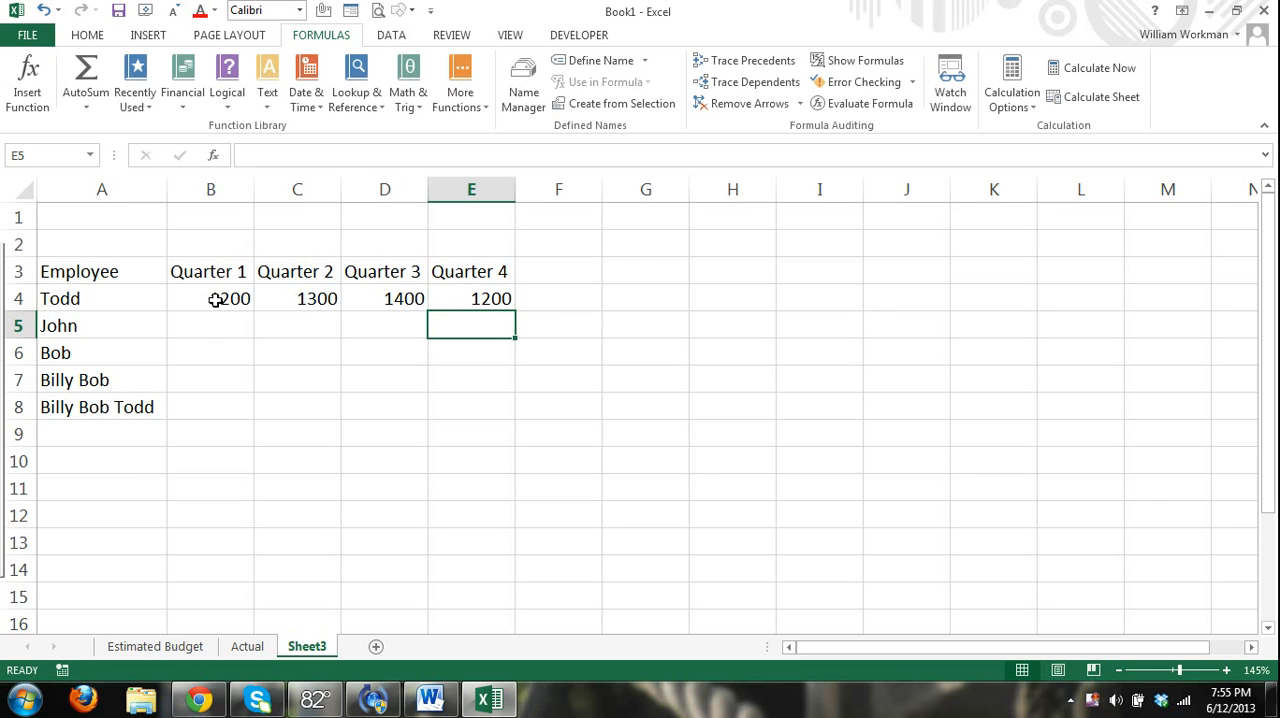
pyautogui.press('Left')
pyautogui.press('Left')
pyautogui.press('Left')
pyautogui.write('1300')
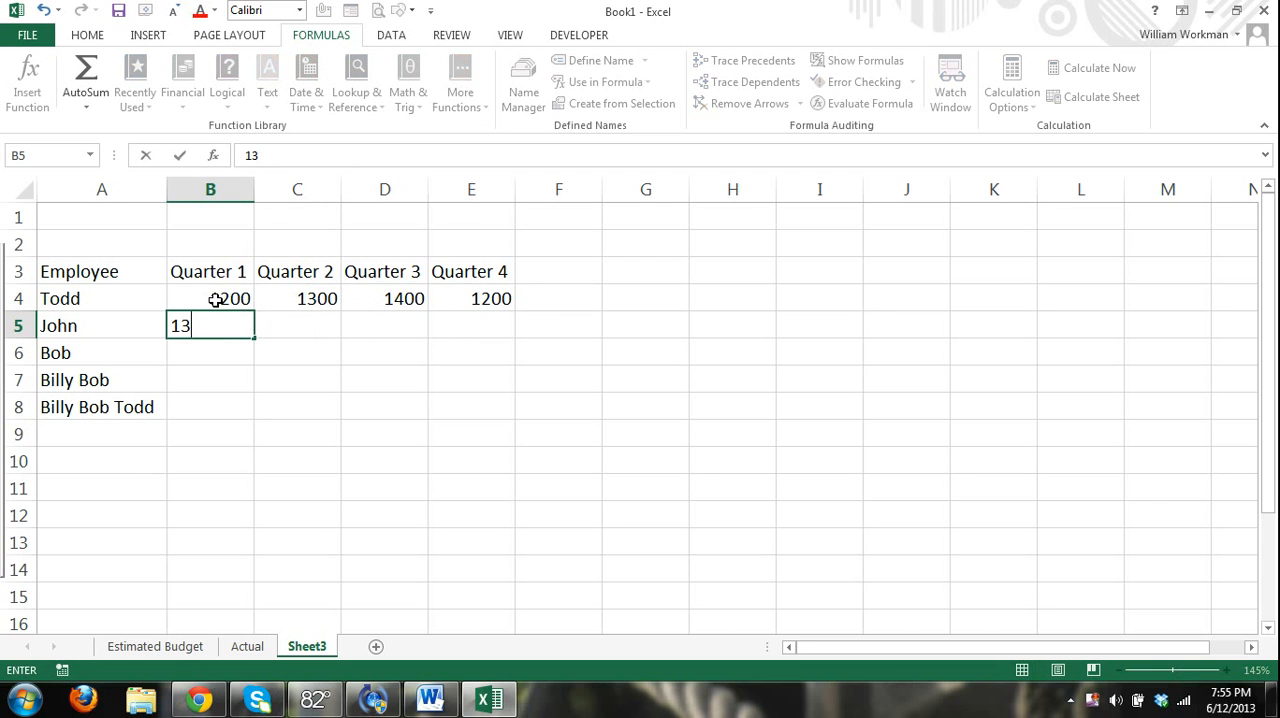
pyautogui.press('Tab')
pyautogui.write('1200')
pyautogui.press('Tab')
pyautogui.write('1400')
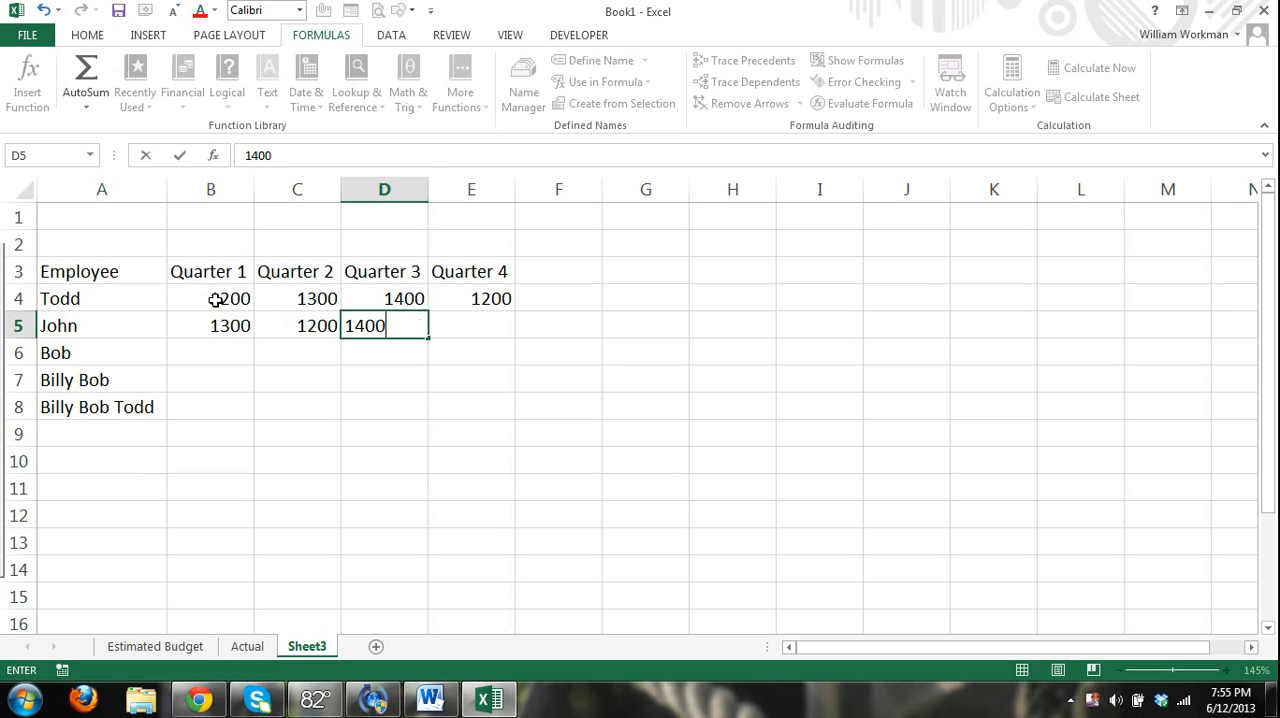
pyautogui.press('Tab')
pyautogui.write('1340')
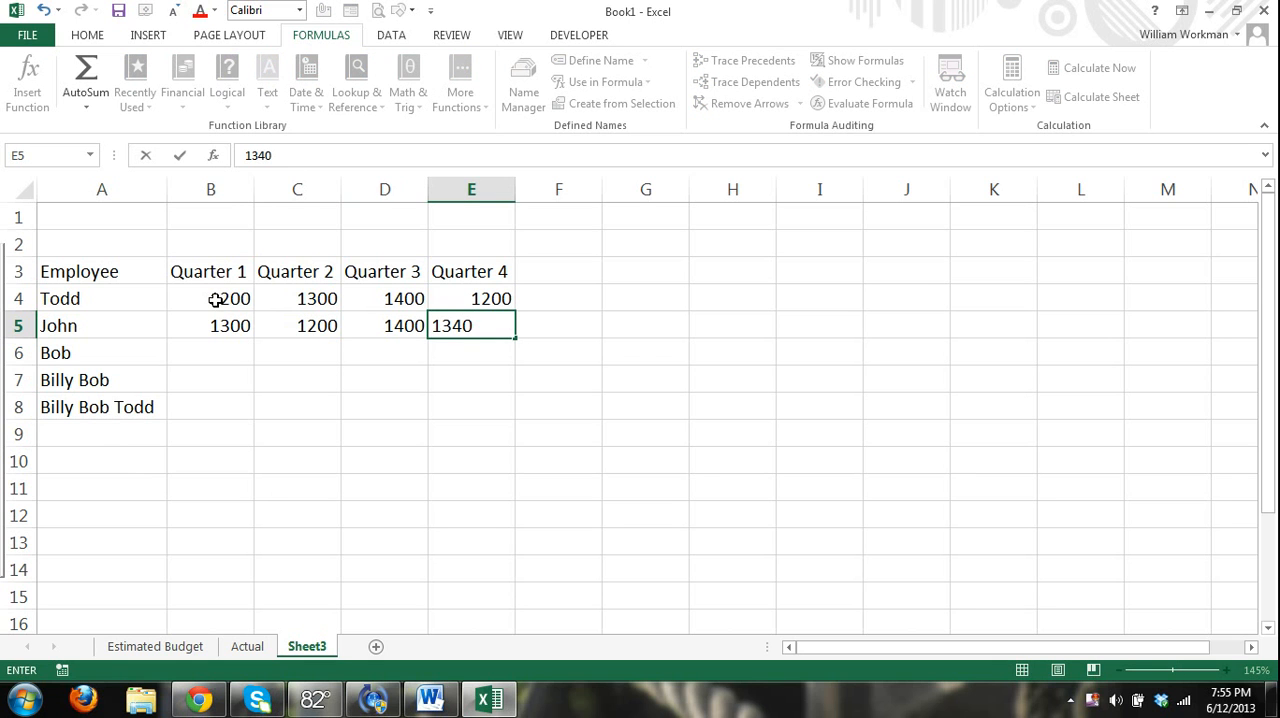
pyautogui.press('Left')
pyautogui.press('Left')
pyautogui.press('Left')
# Enter the third employee's quarterly amounts 1300, 1430, 1540 and 1302 in B6 through E6.
pyautogui.press('Down')
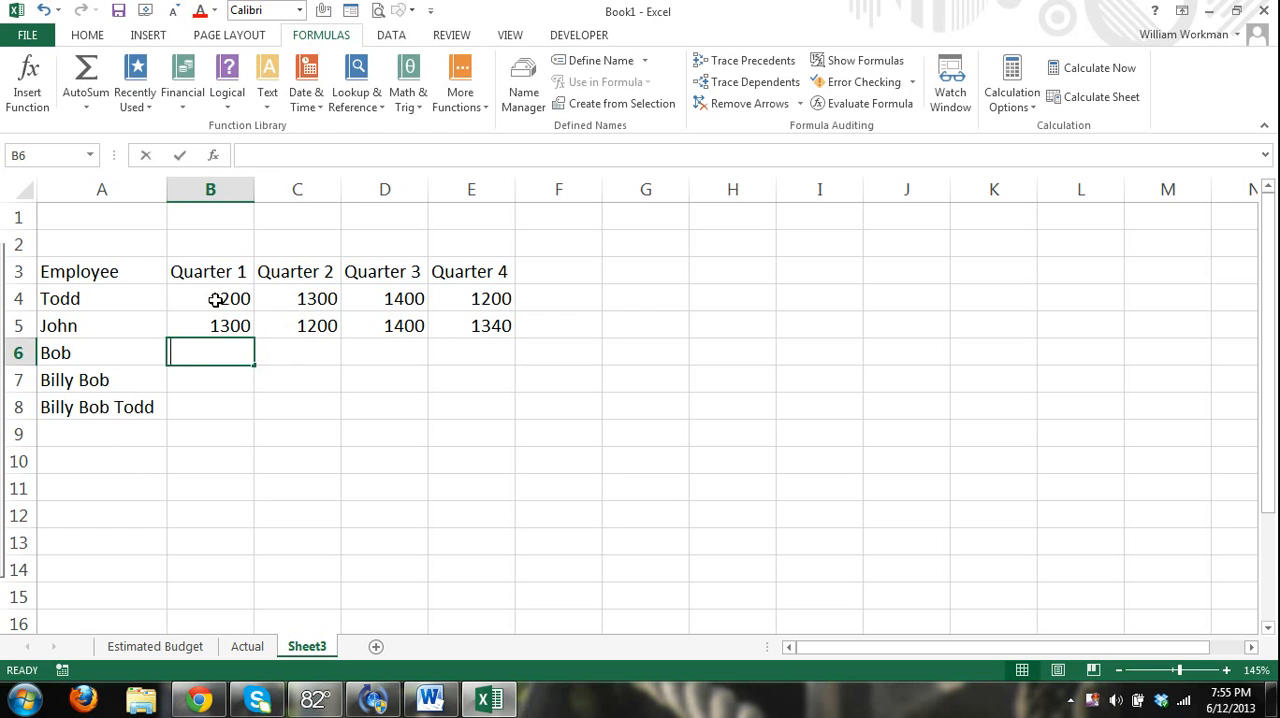
pyautogui.write('1300')
pyautogui.press('Tab')
pyautogui.write('1430')
pyautogui.press('Tab')
pyautogui.write('1540')
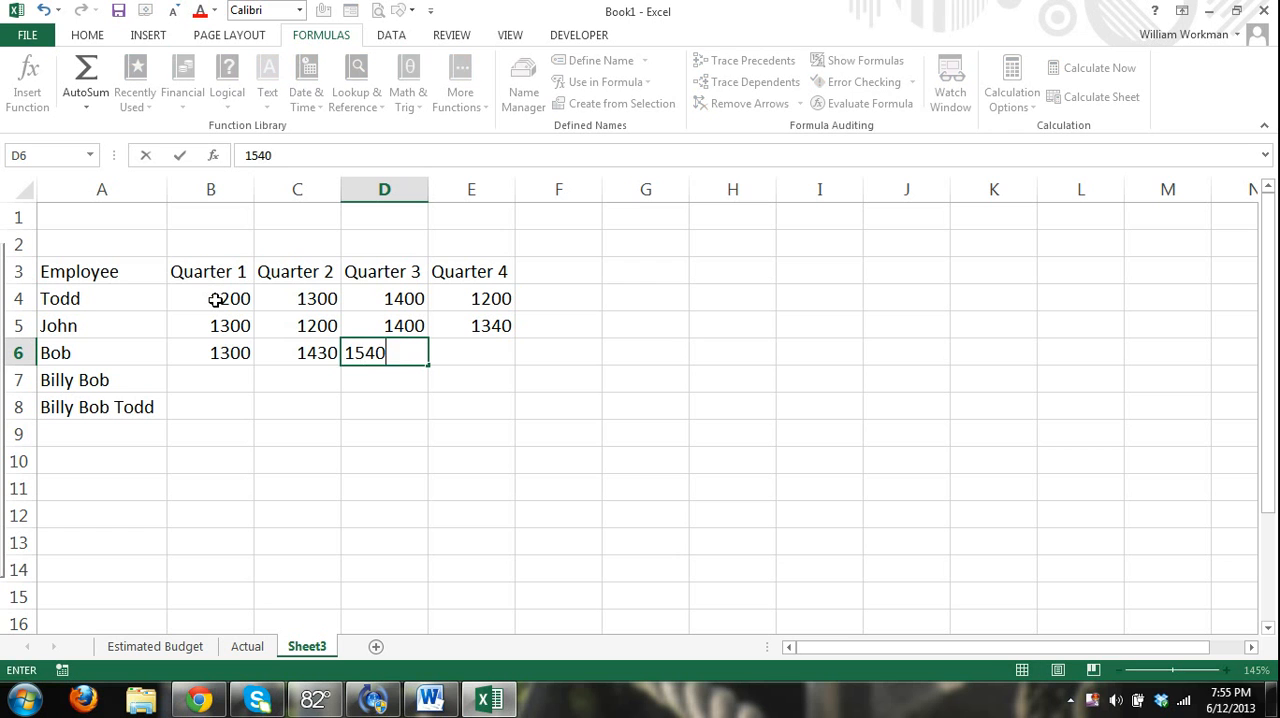
pyautogui.hotkey('ctrl', 'Return')
pyautogui.press('Tab')
pyautogui.write('130')
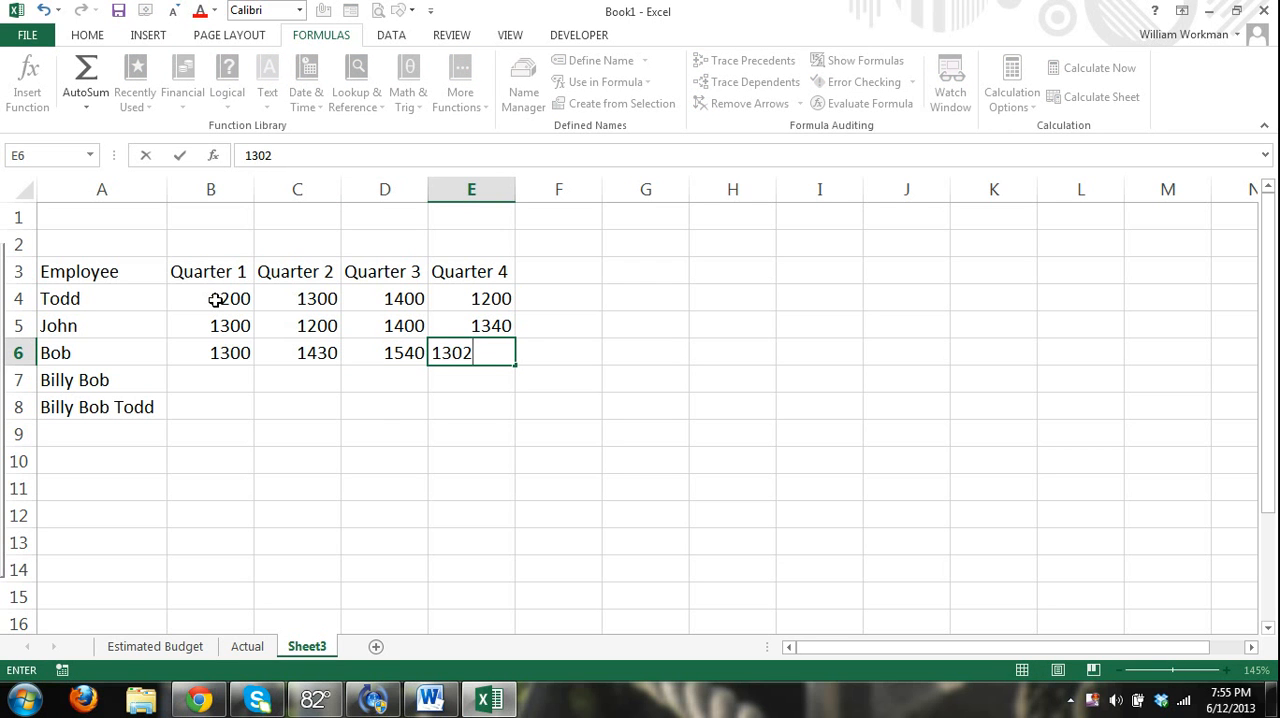
pyautogui.hotkey('ctrl', 'Return')
# Enter the Quarter 1 amounts for the last two employees: 1200 in B7 and 1320 in B8.
pyautogui.press('Left')
pyautogui.press('Left')
pyautogui.press('Left')
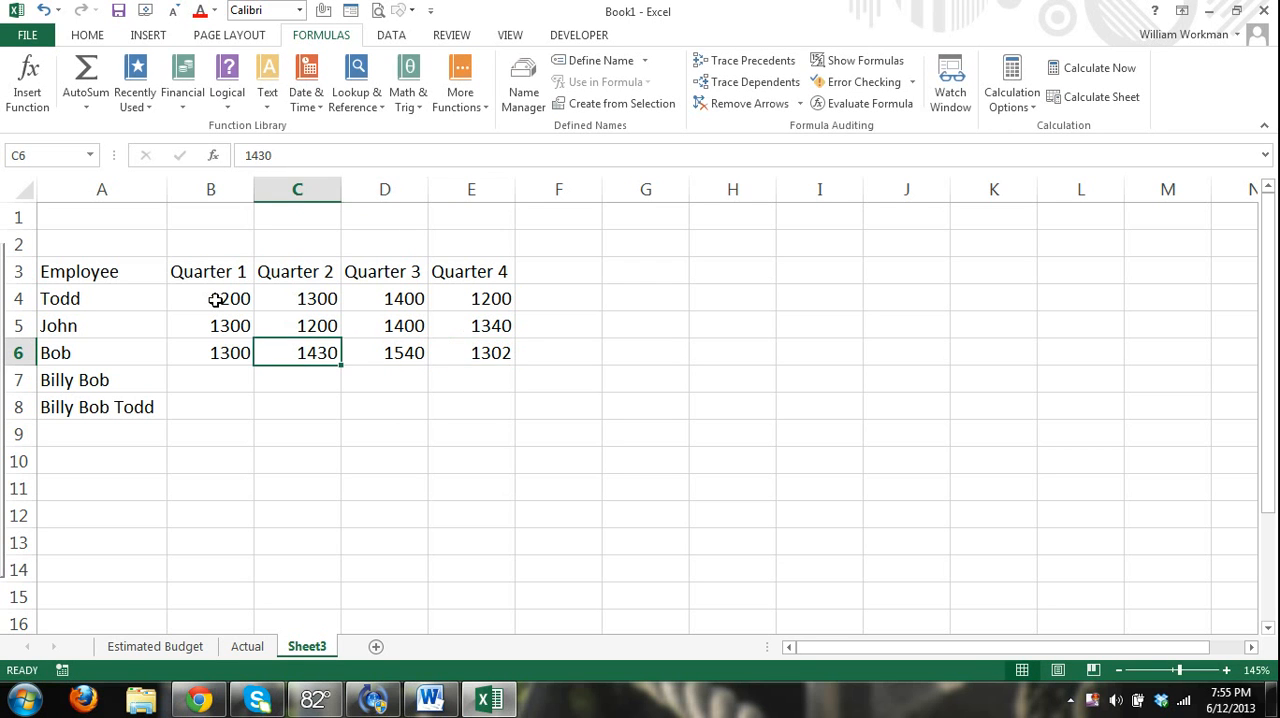
pyautogui.press('Down')
pyautogui.write('1200')
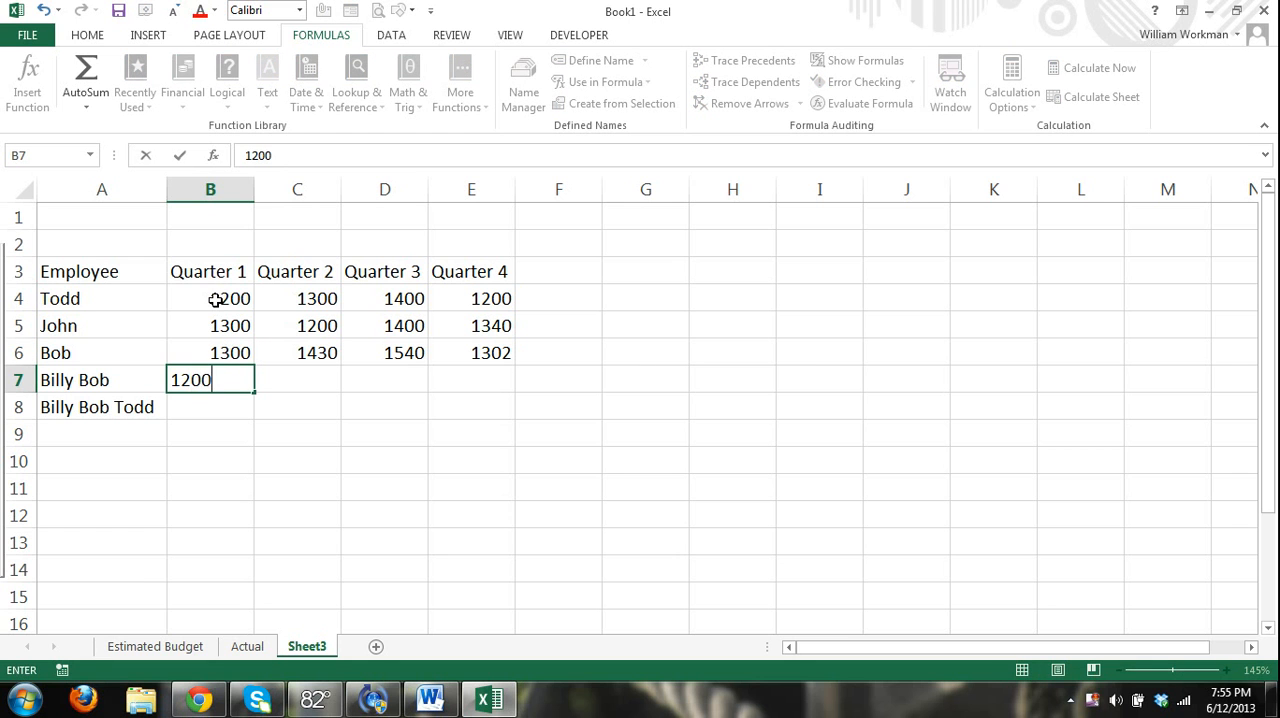
pyautogui.press('Return')
pyautogui.write('1320')
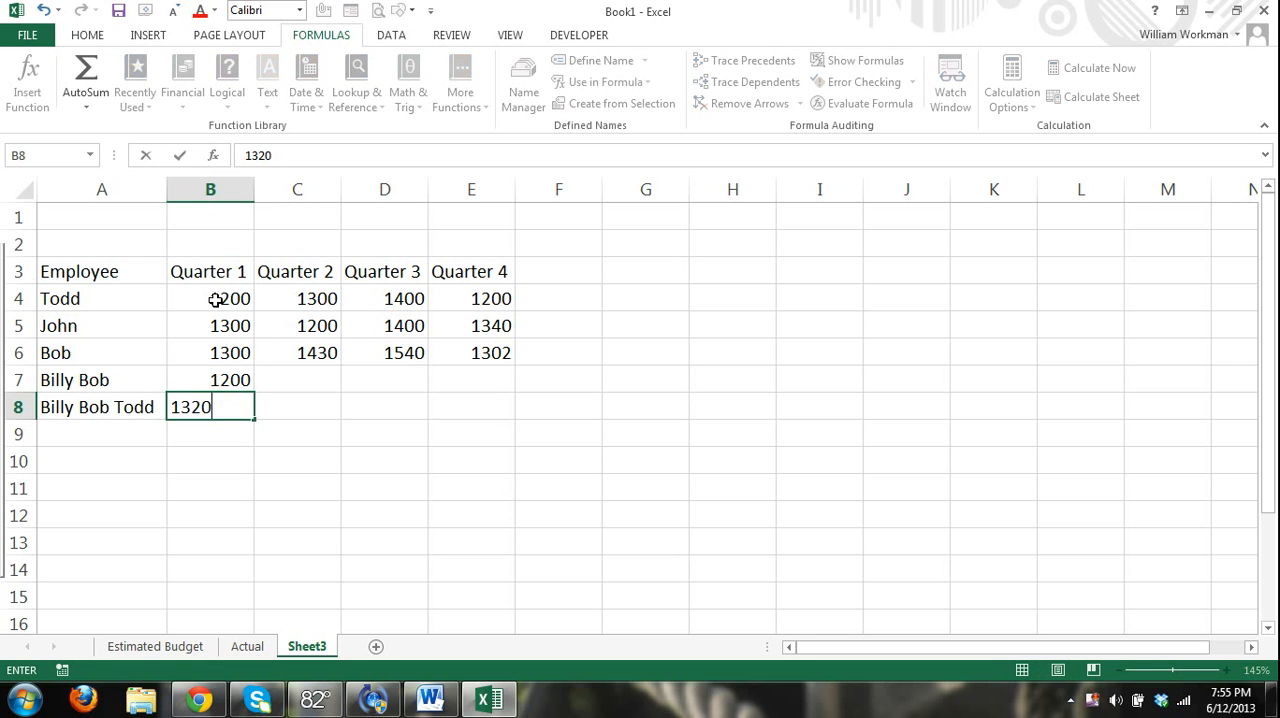
# Enter the Quarter 2 amounts for the last two employees: 1430 in C8 and 1300 in C7.
pyautogui.press('Tab')
pyautogui.write('1430')
pyautogui.press('Up')
pyautogui.write('1300')
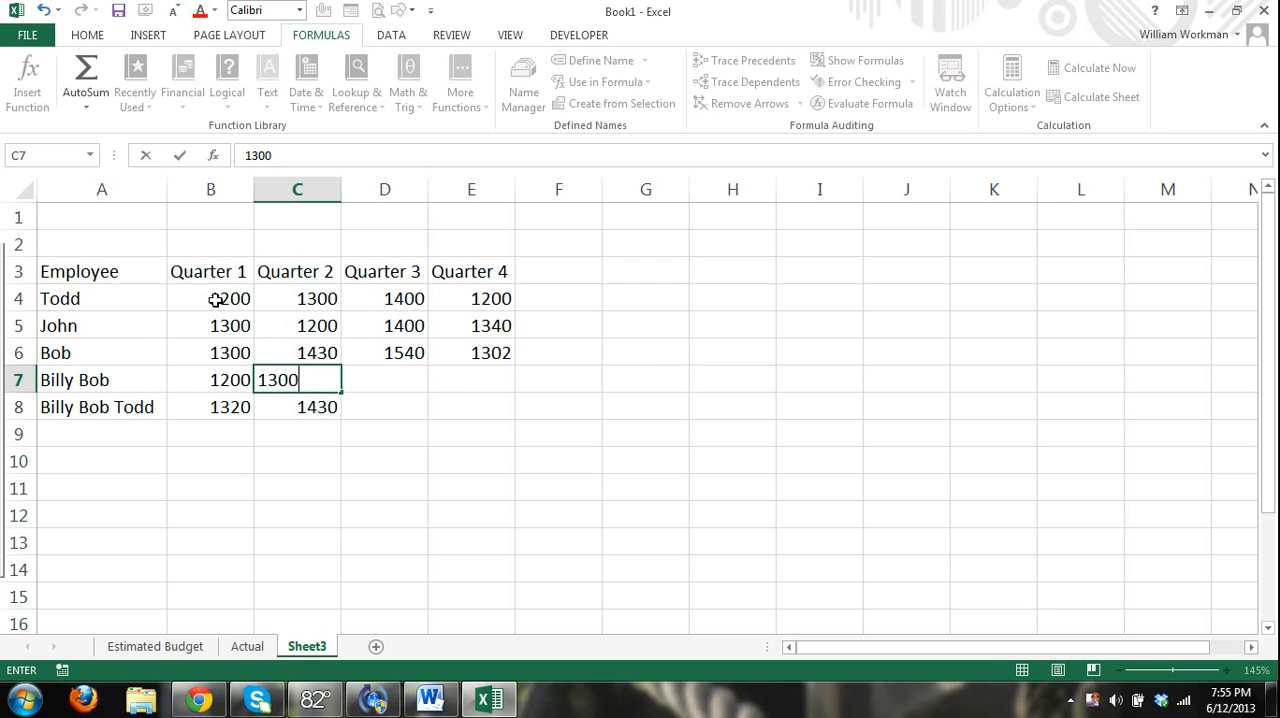
pyautogui.press('Return')
# Complete the fourth employee's row with 1320 in D7 and 1540 in E7.
pyautogui.press('Up')
pyautogui.press('Tab')
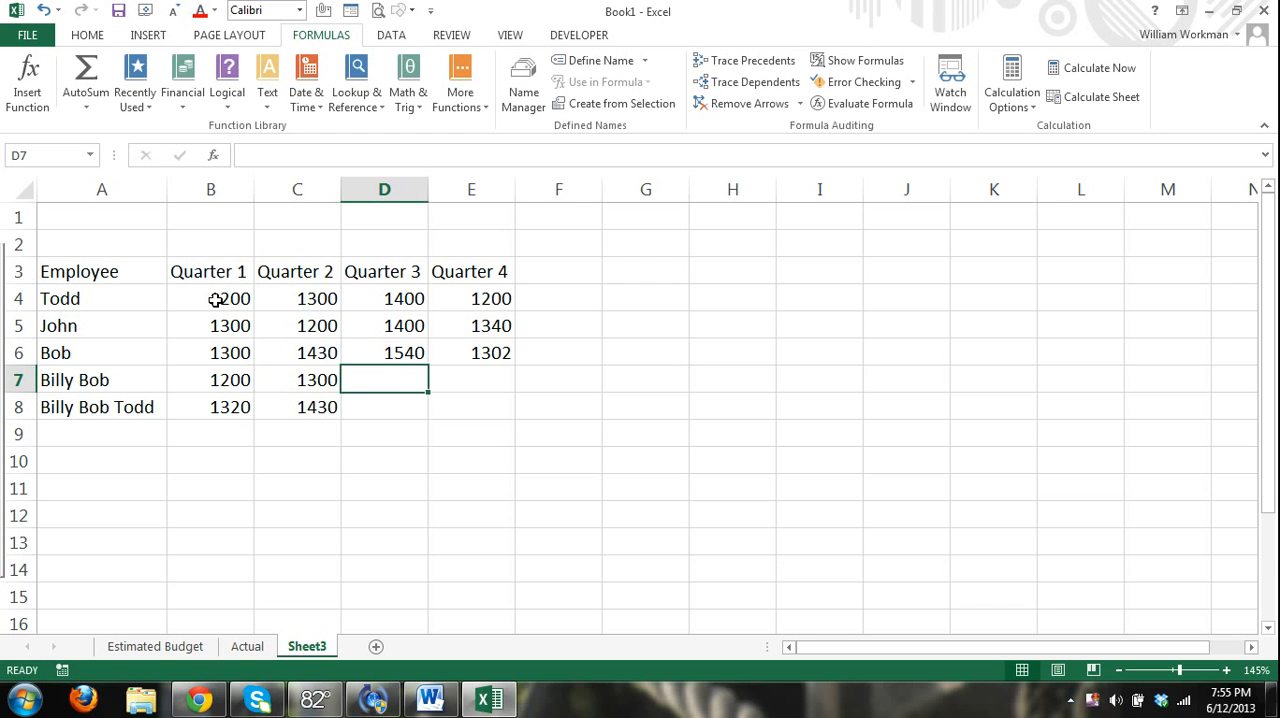
pyautogui.write('1320')
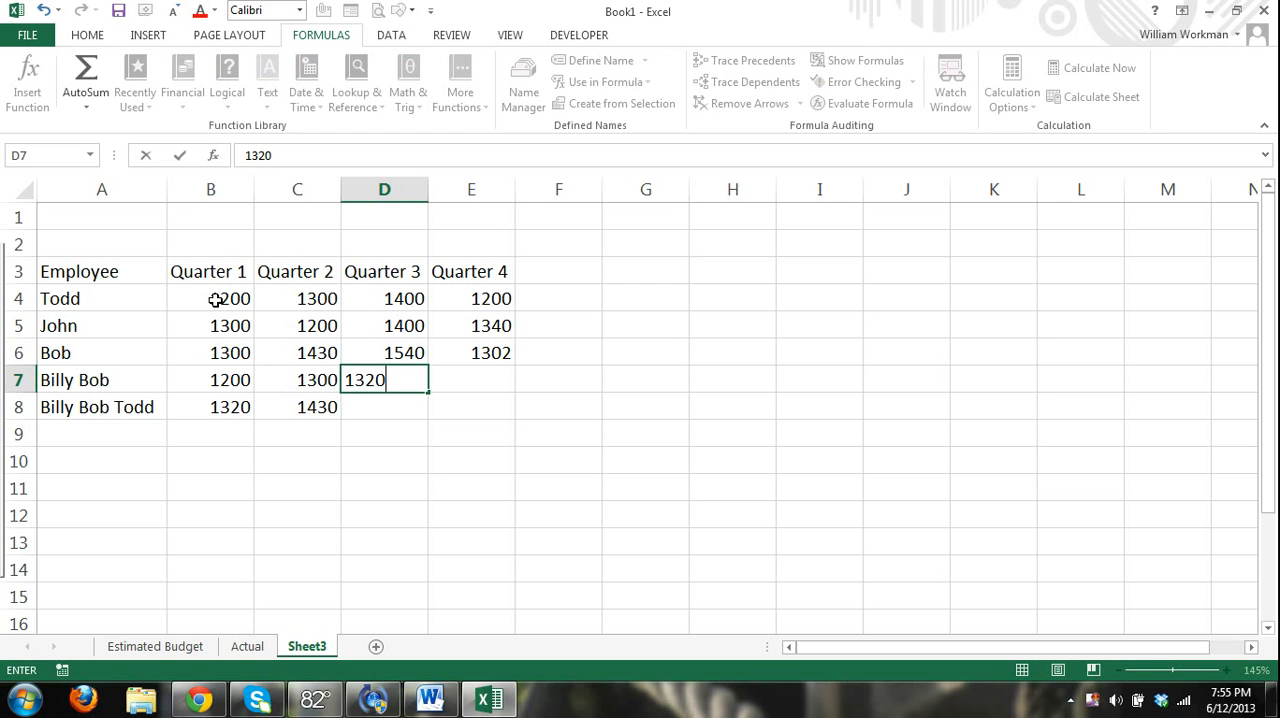
pyautogui.press('Tab')
pyautogui.write('1540')
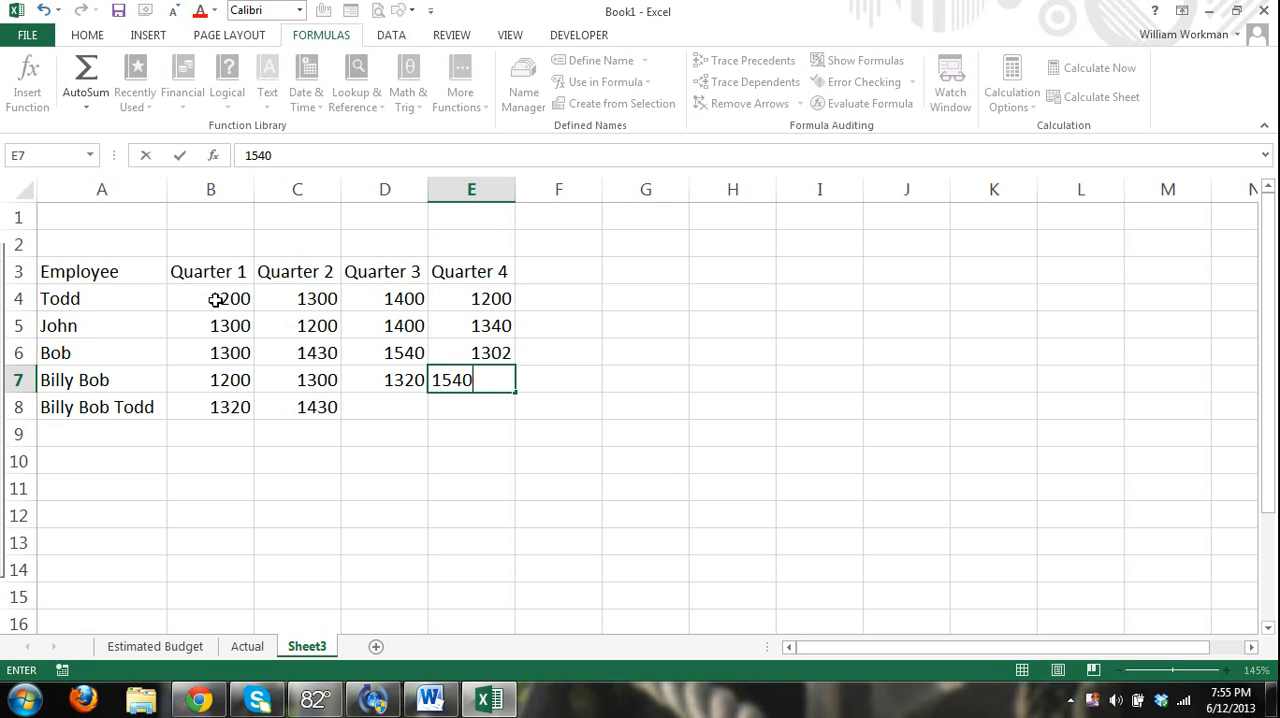
pyautogui.hotkey('ctrl', 'Return')
# Complete the fifth employee's row with 1430 in E8 and 1302 in D8.
pyautogui.press('Down')
pyautogui.write('1430')
pyautogui.hotkey('ctrl', 'Return')
pyautogui.press('Left')
pyautogui.write('1302')
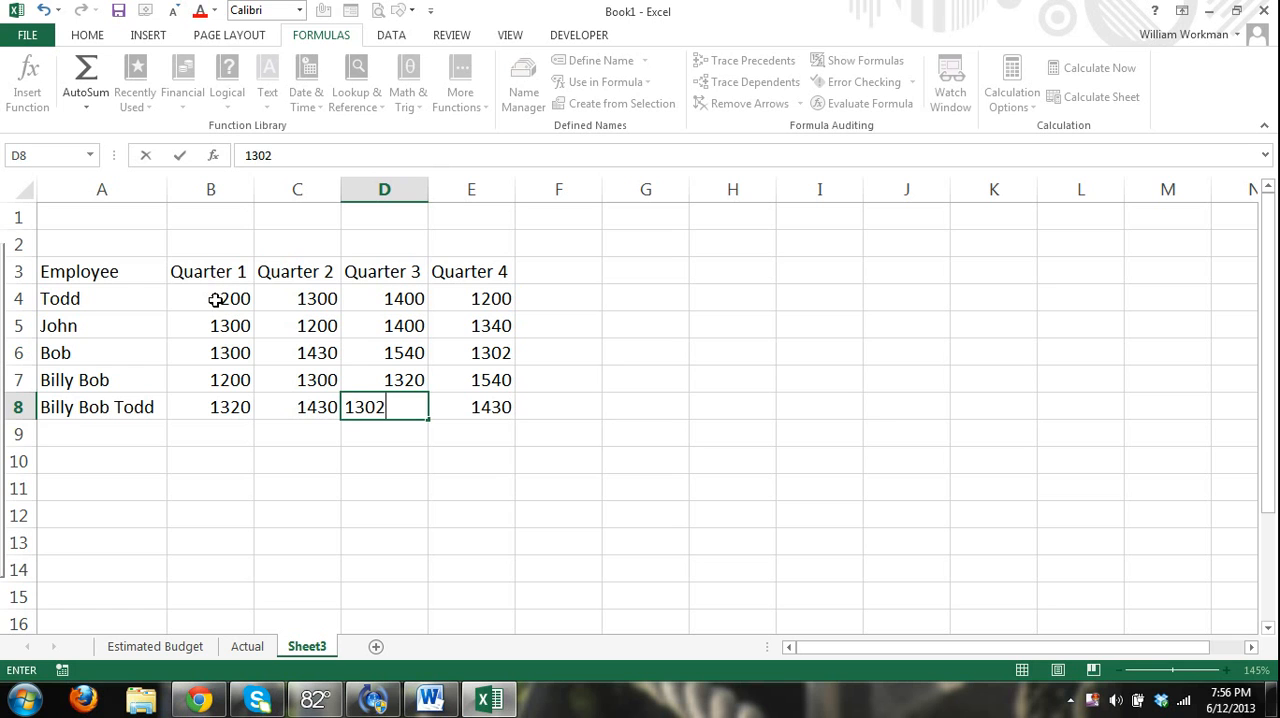
pyautogui.press('Return')
pyautogui.click(266, 470)
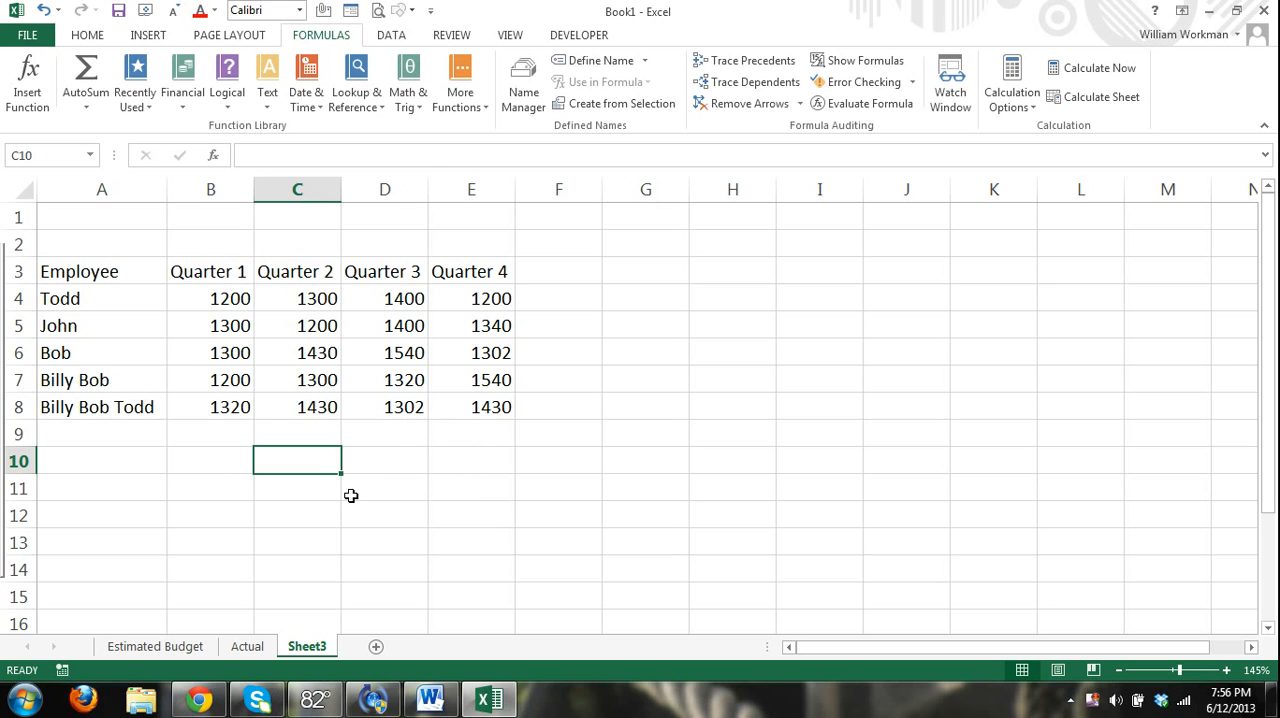
pyautogui.click(92, 37)
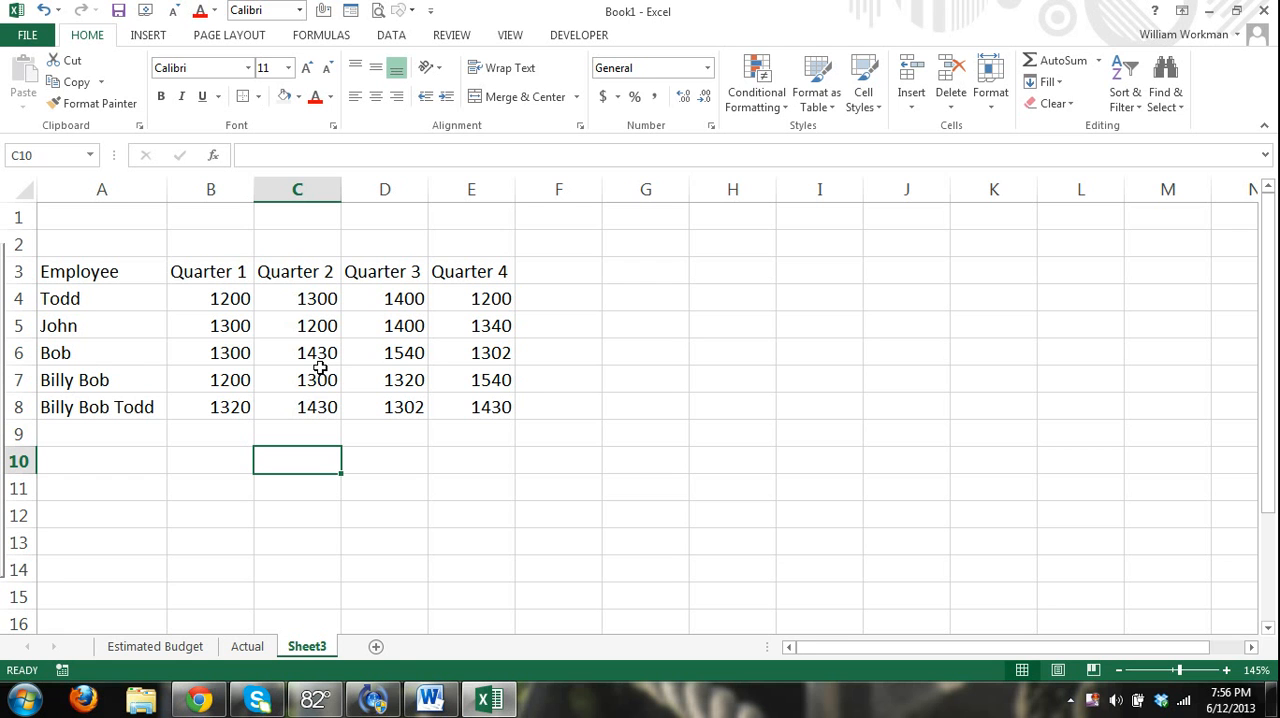
pyautogui.moveTo(95, 272); pyautogui.dragTo(492, 410)
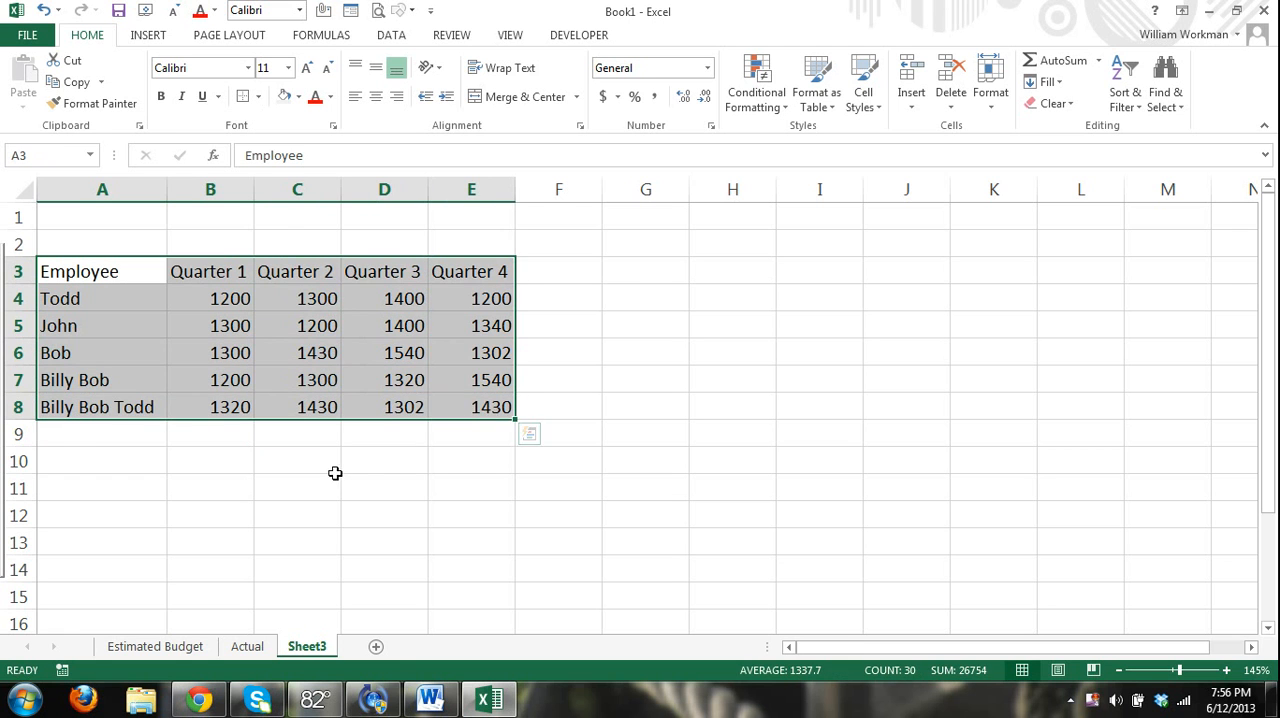
pyautogui.click(335, 473)
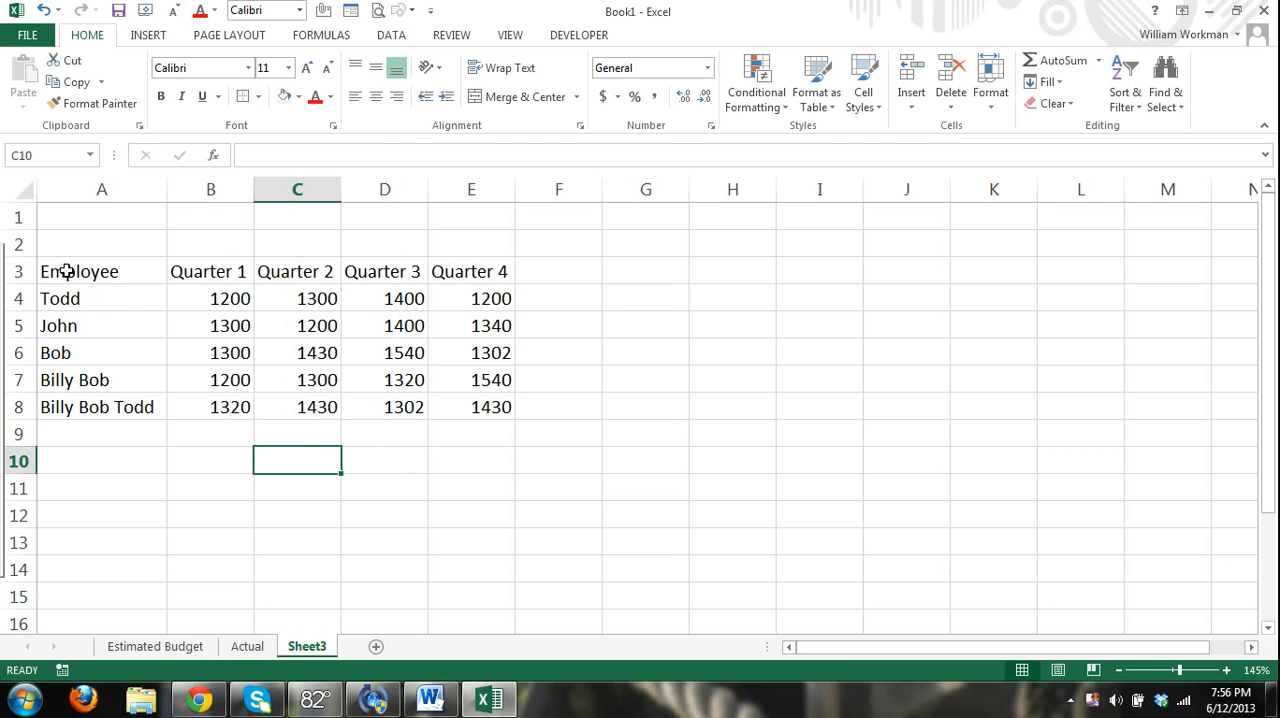
# Convert the range A3:E8 into a table that uses its first row as headers.
pyautogui.moveTo(66, 273); pyautogui.dragTo(485, 402)
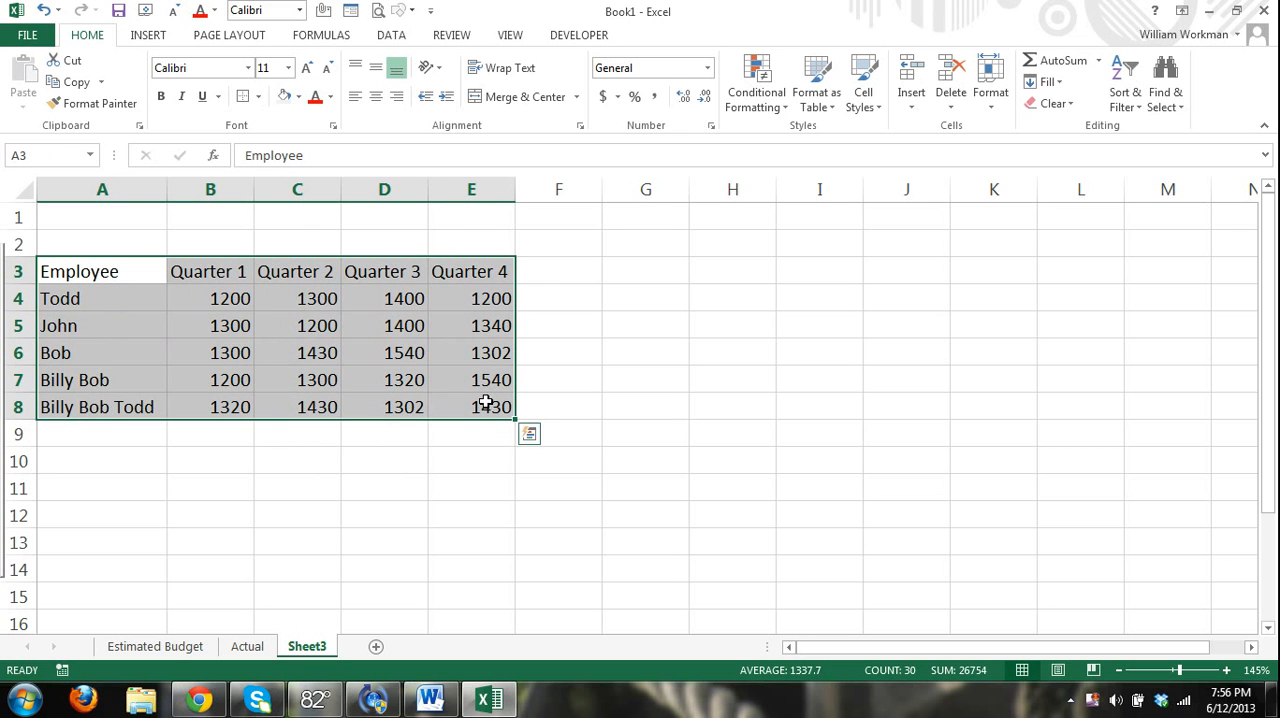
pyautogui.click(148, 35)
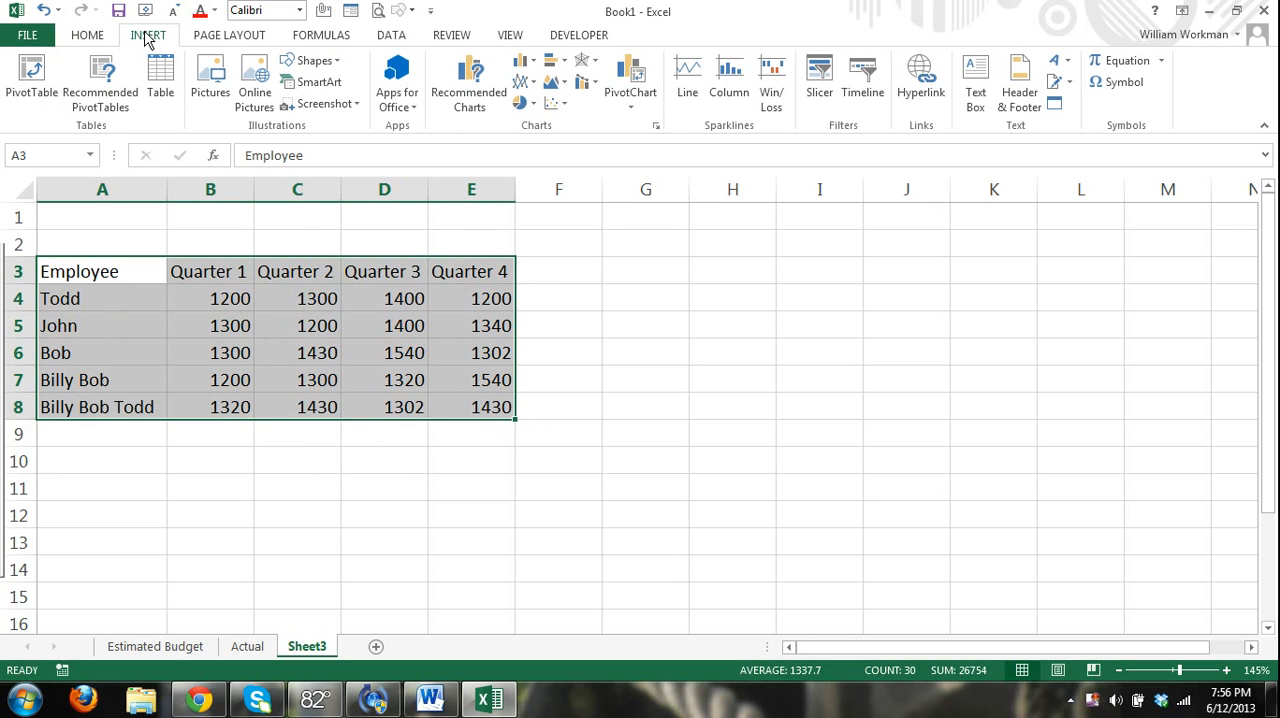
pyautogui.click(161, 80)
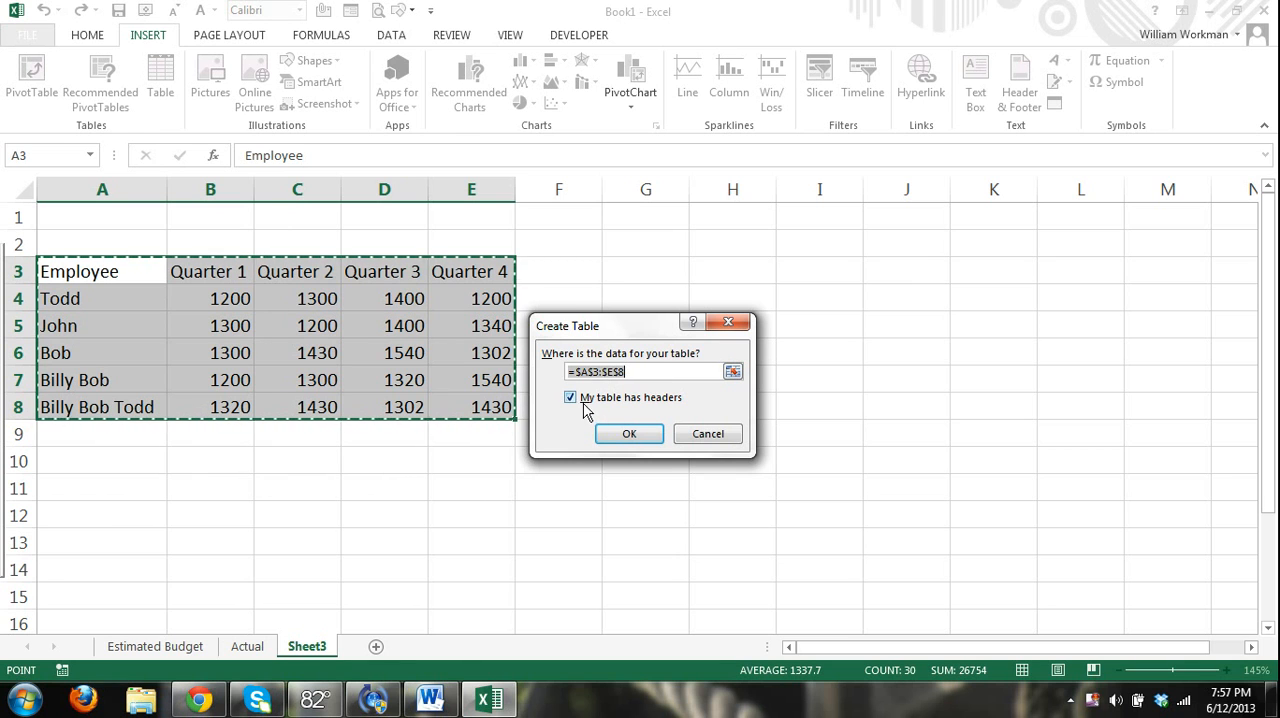
pyautogui.click(575, 371)
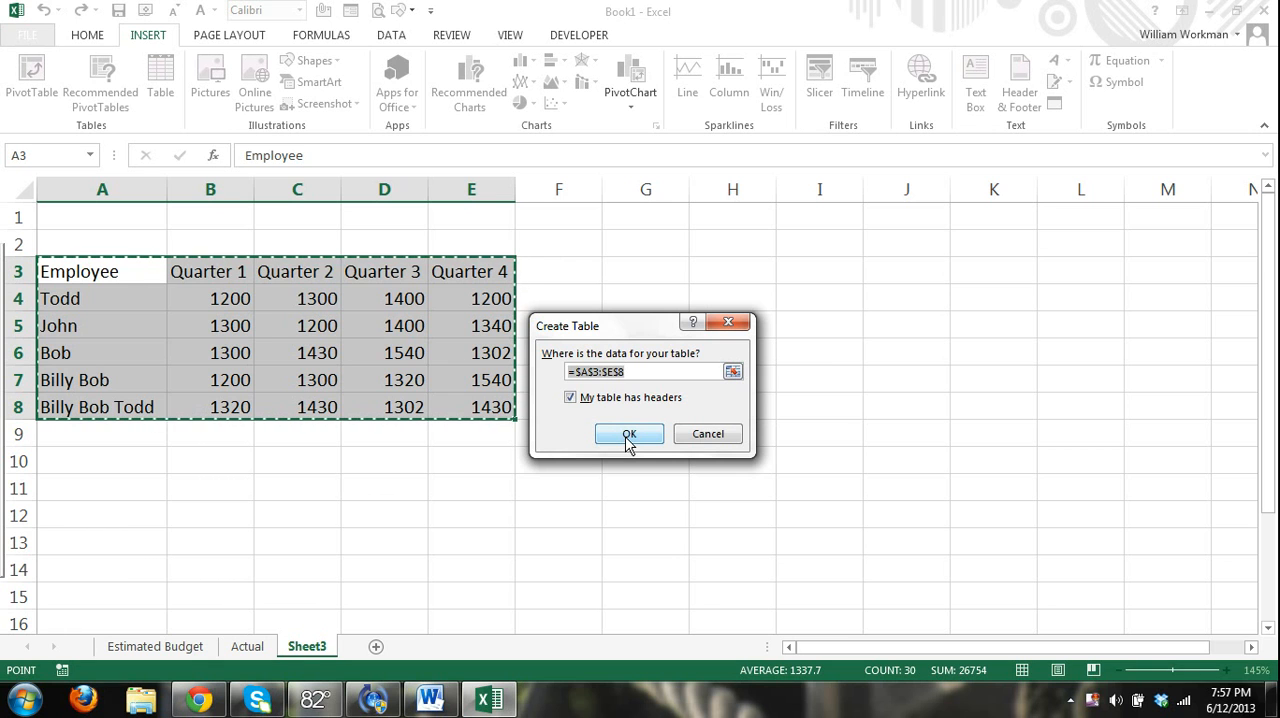
pyautogui.click(629, 440)
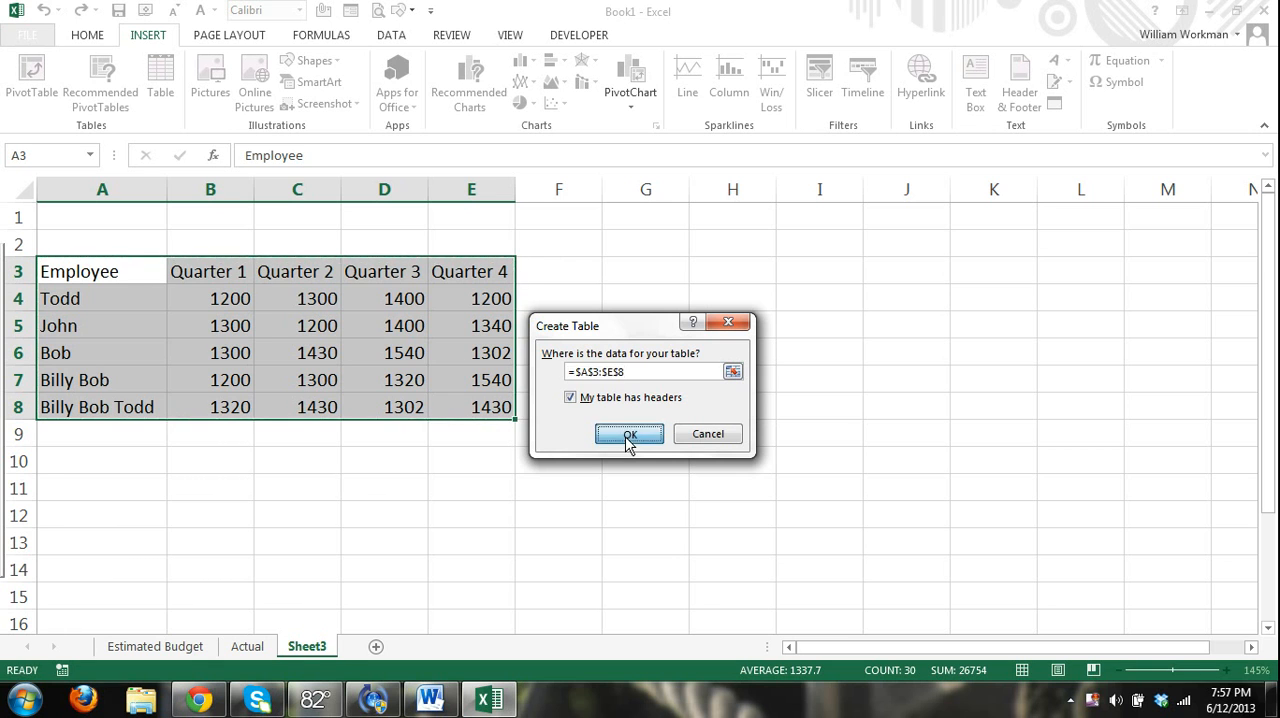
pyautogui.click(409, 457)
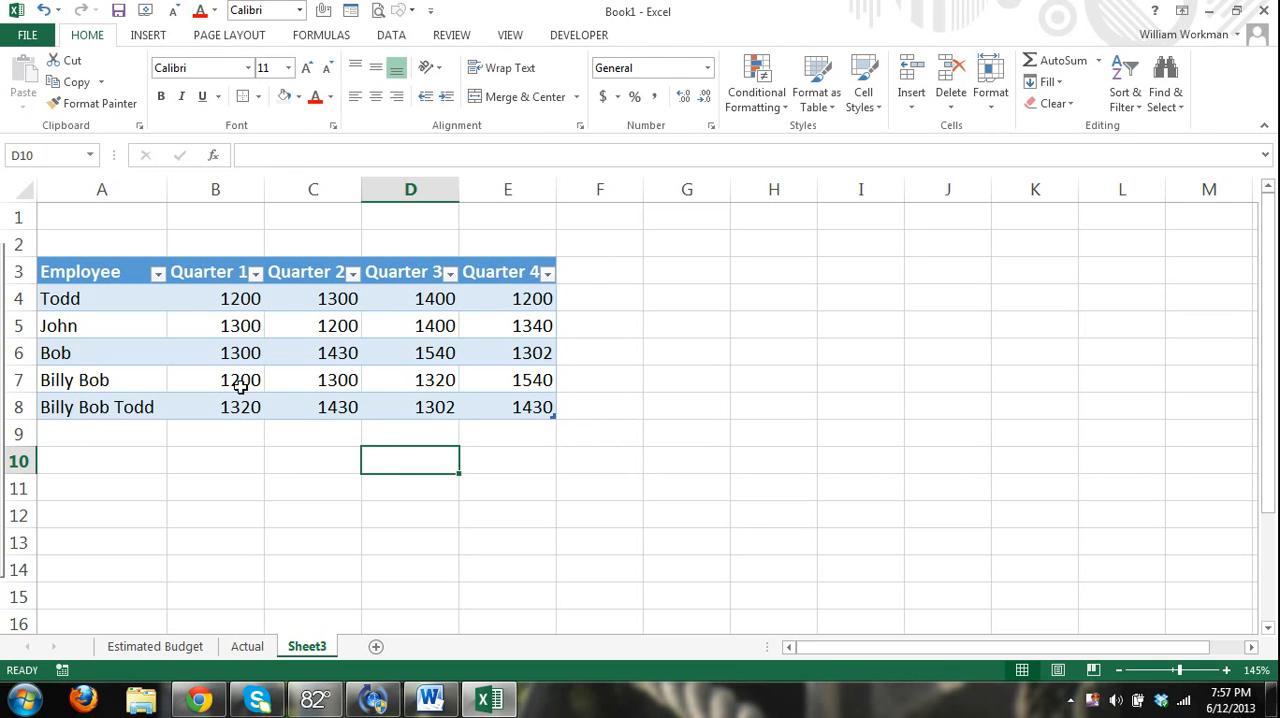
# Sort the table by Quarter 1 from largest to smallest.
pyautogui.click(255, 274)
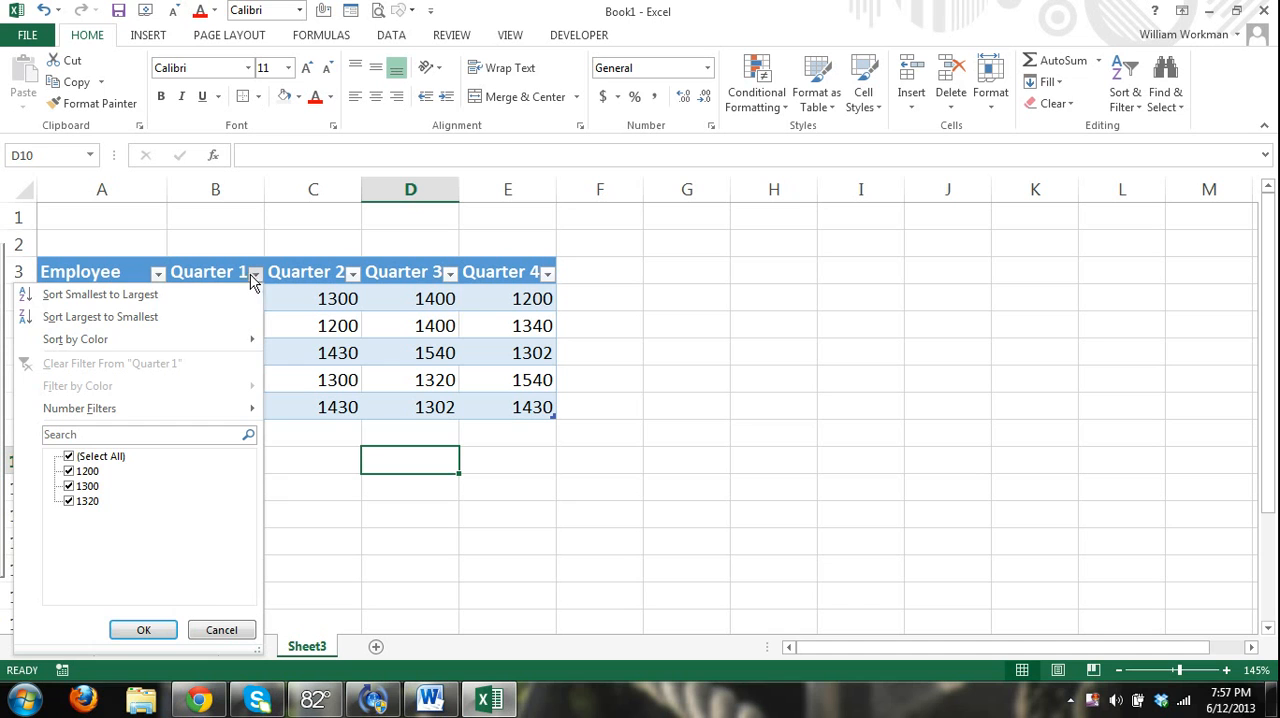
pyautogui.click(151, 317)
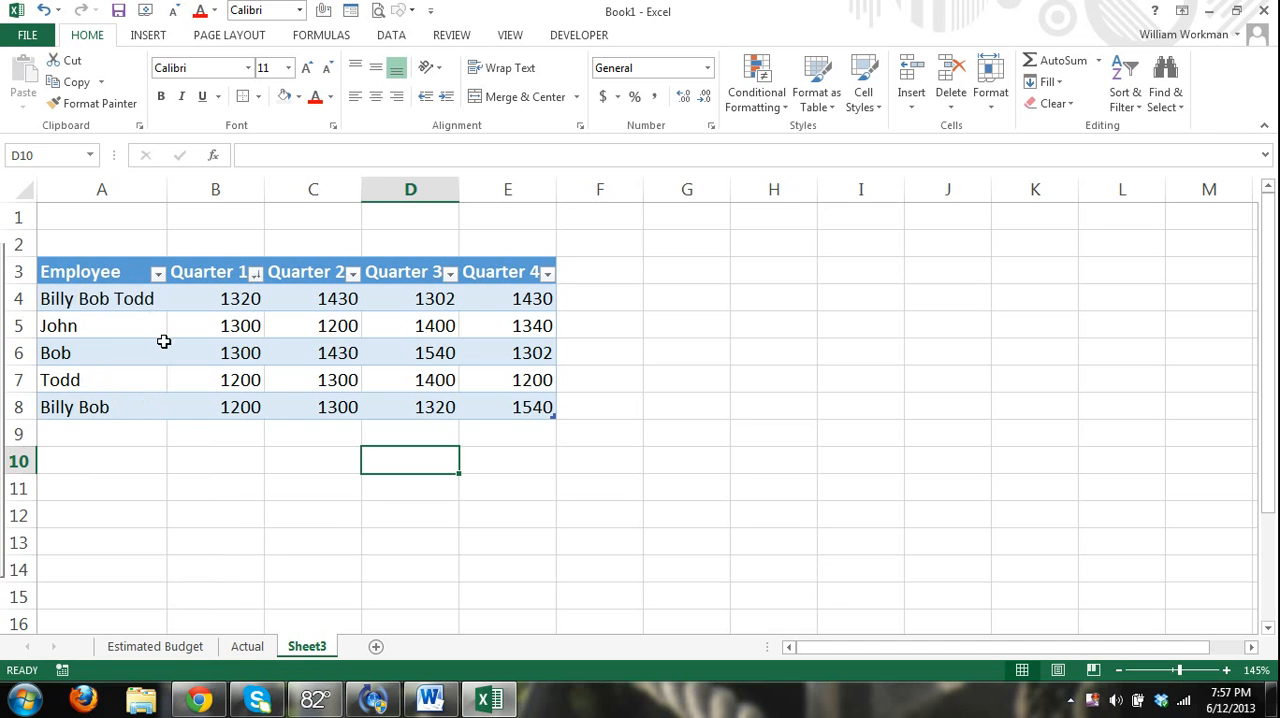
pyautogui.click(255, 274)
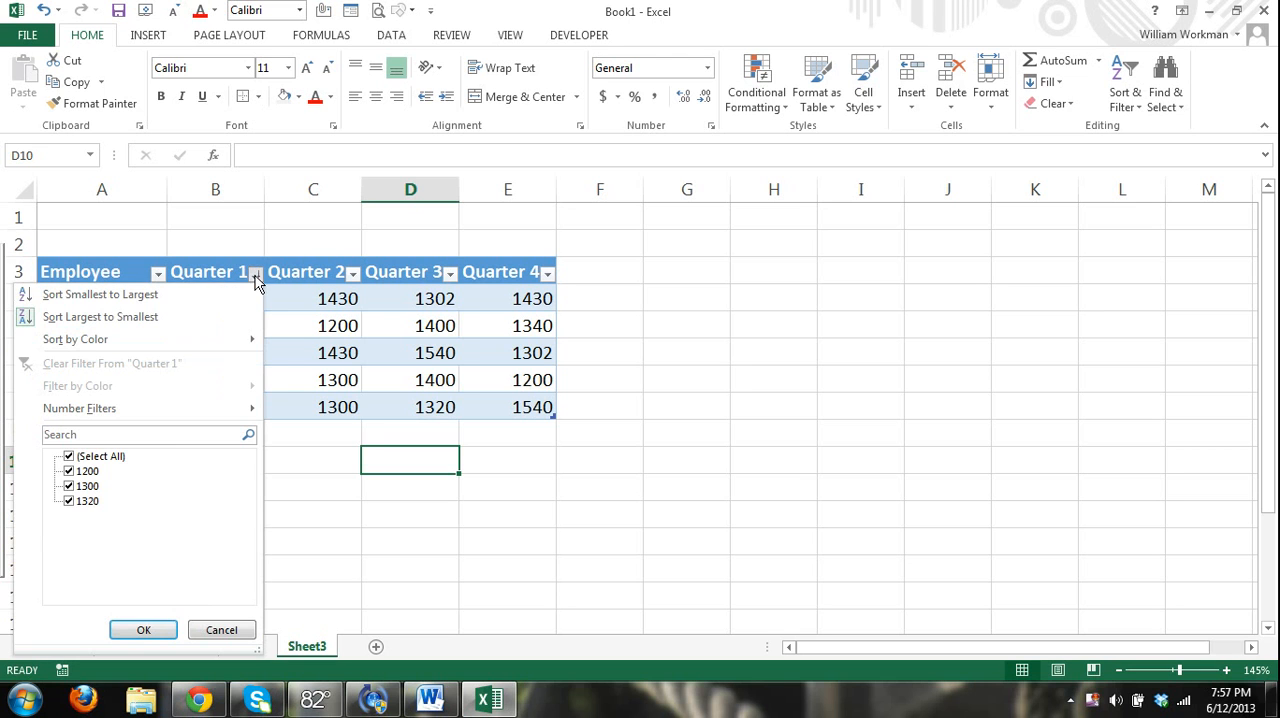
pyautogui.click(196, 318)
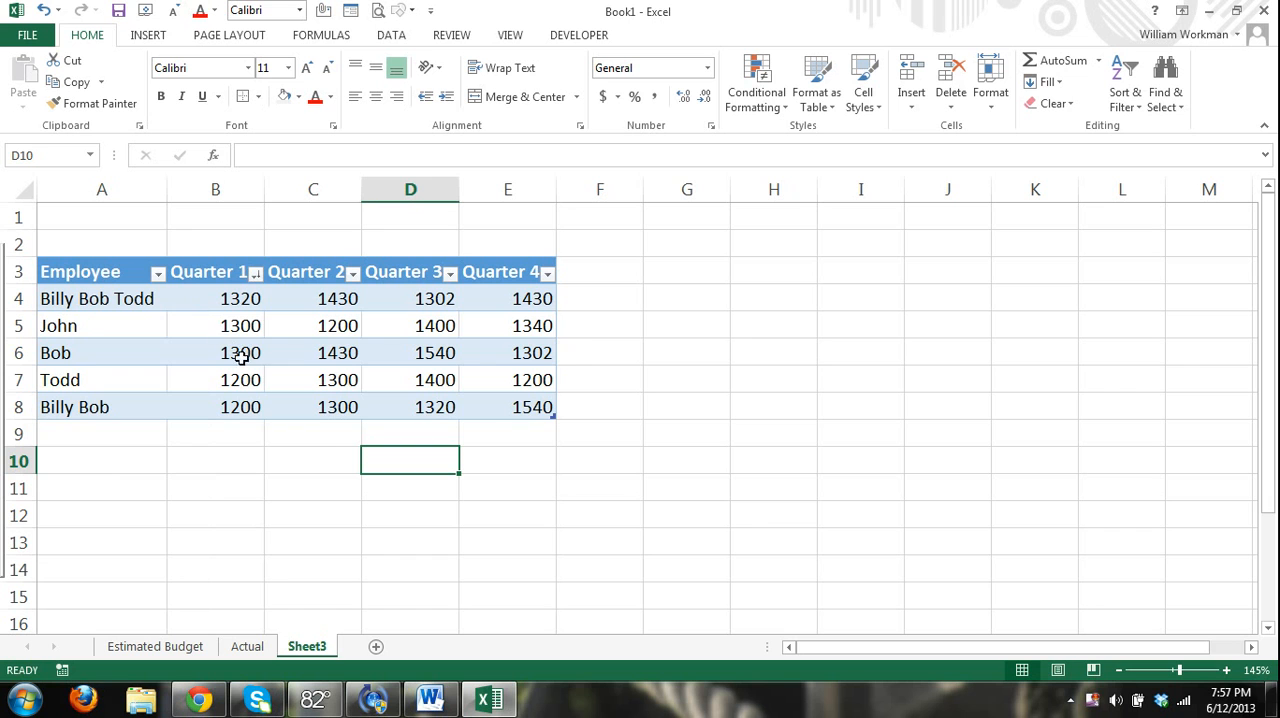
# Sort the table by Quarter 1 from smallest to largest.
pyautogui.click(257, 284)
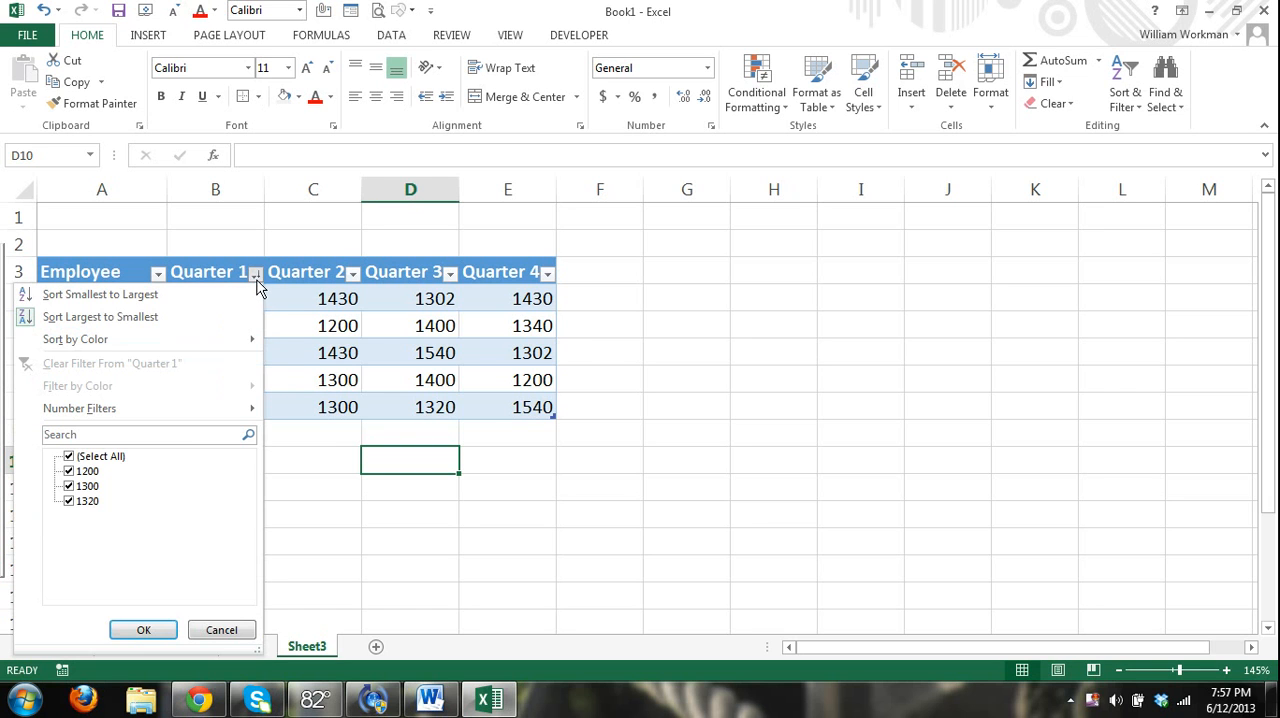
pyautogui.click(189, 295)
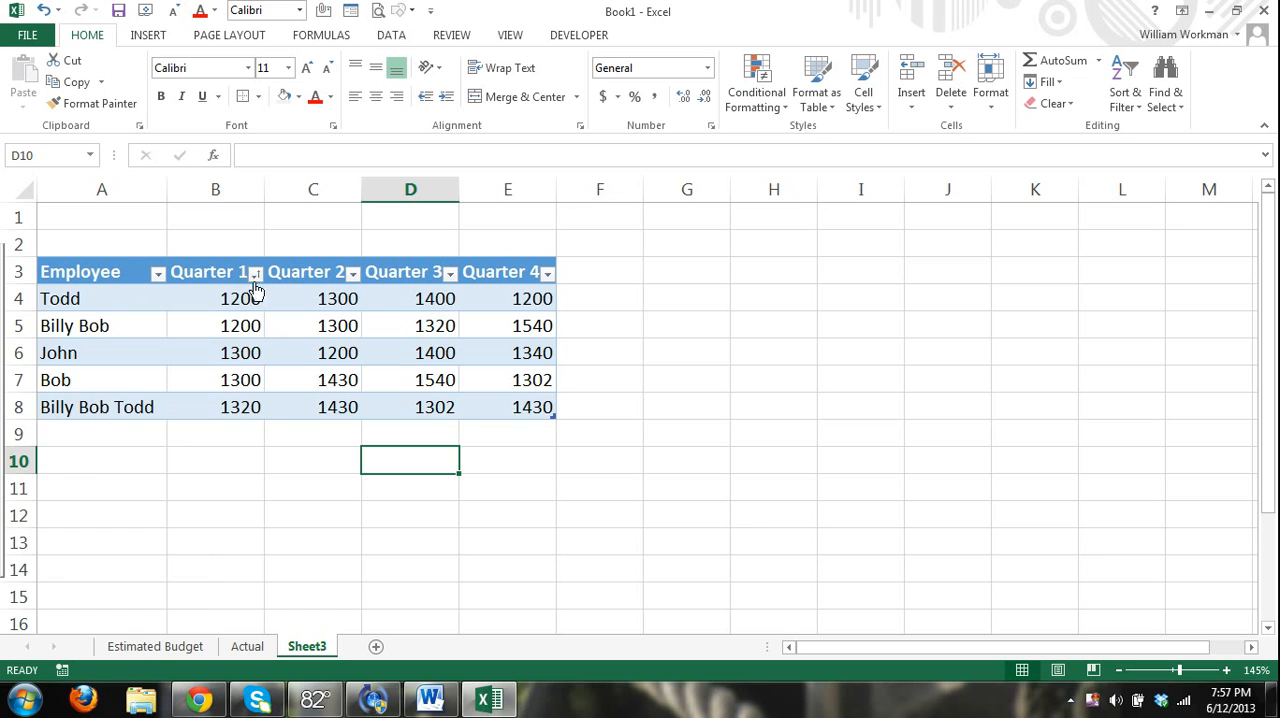